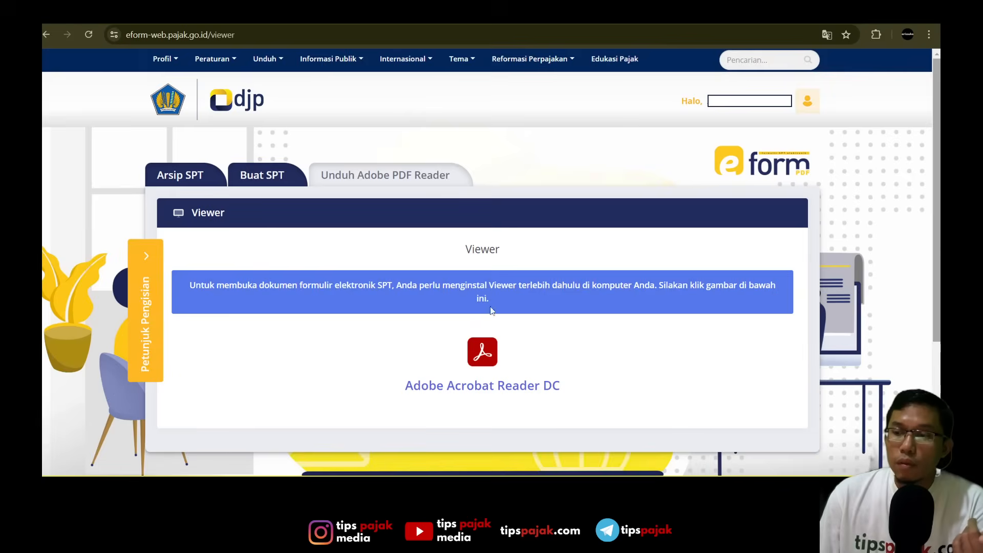
- Download Acrobat Reader for Windows 11 in English (UK), version Reader 2024.002.20857 English UK for Windows, without McAfee Security Scan Plus
left_click(458, 396)
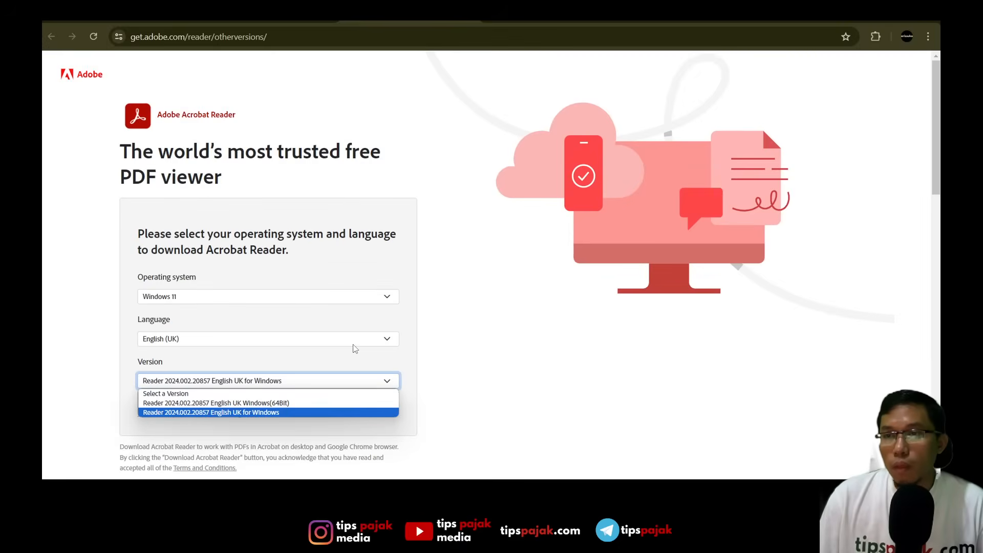
scroll(353, 348, "down", 5)
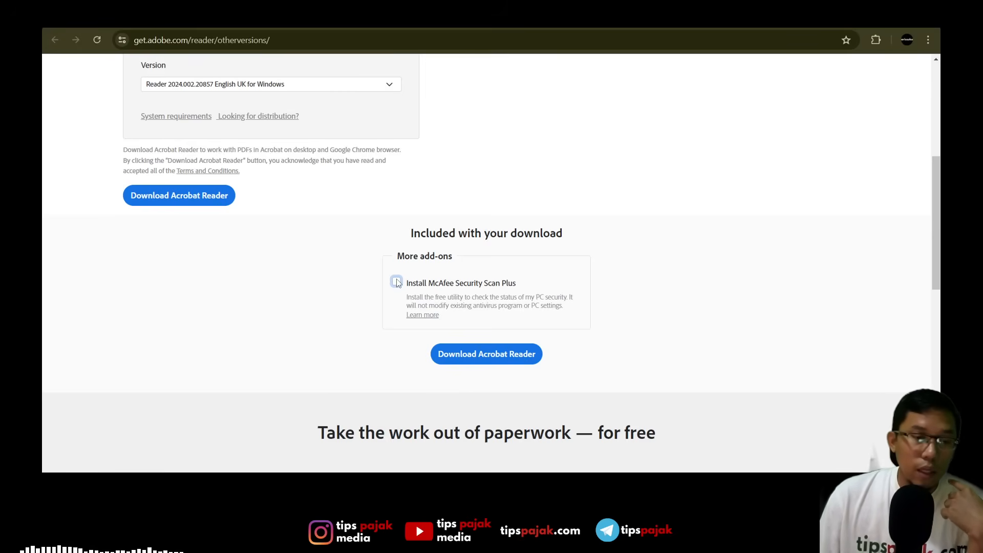
left_click(487, 354)
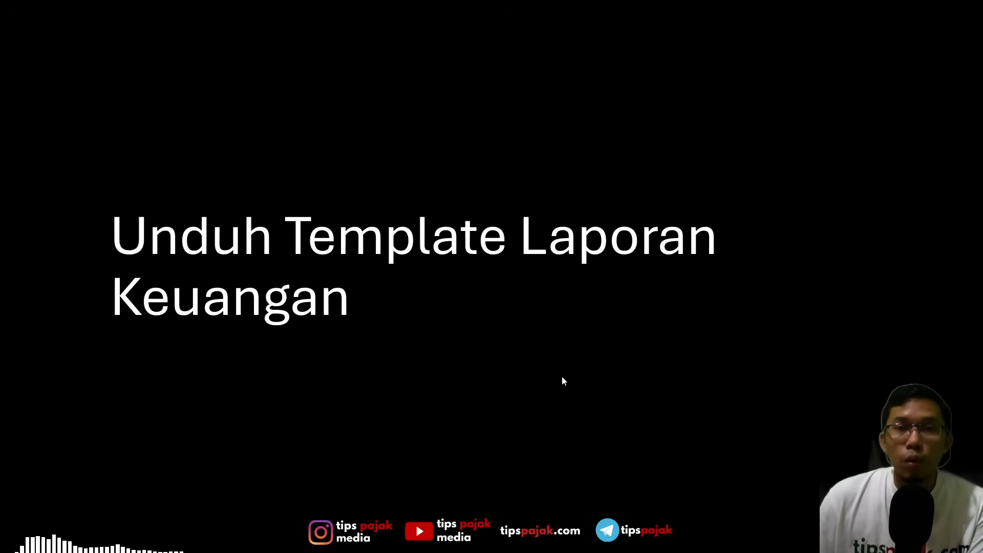
left_click(566, 348)
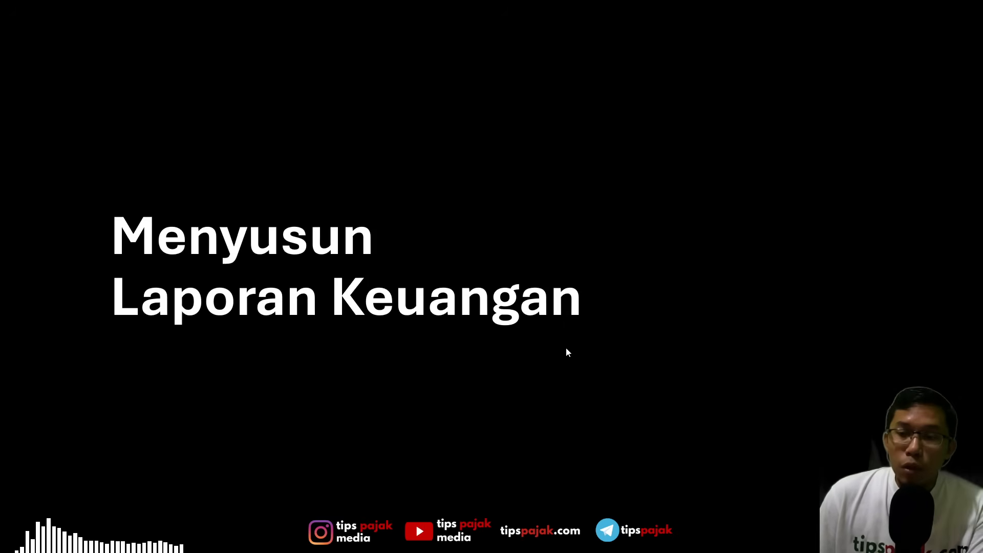
left_click(566, 348)
key("Right")
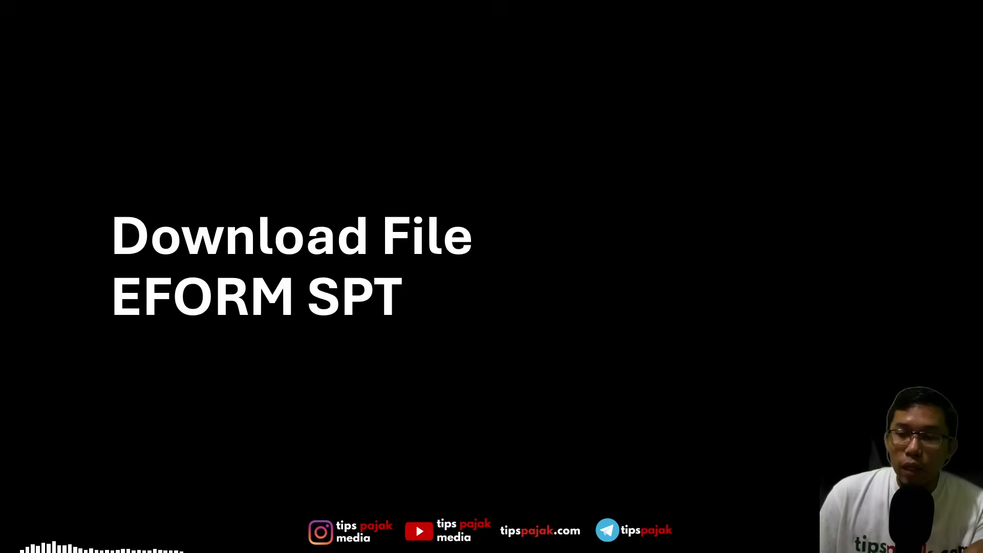
key("Left")
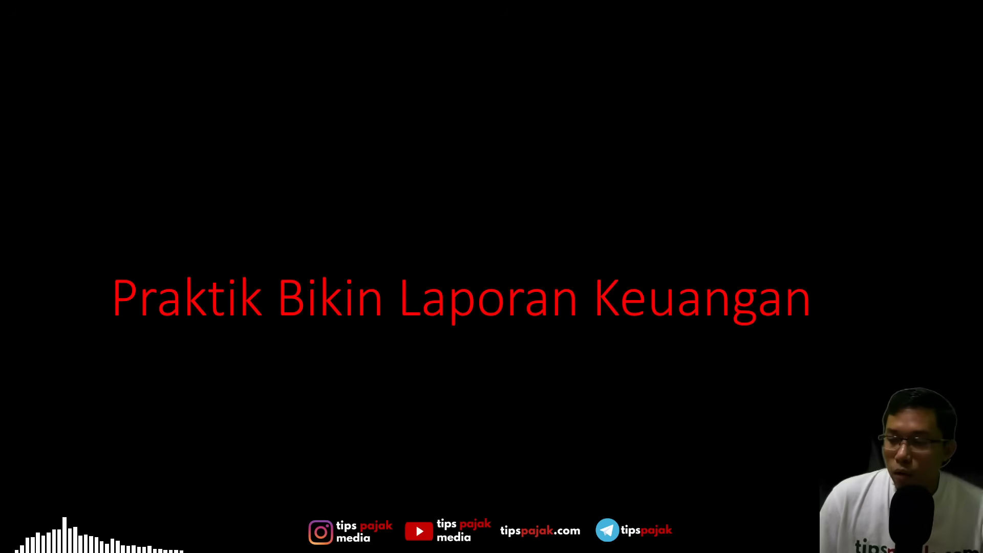
- Switch to the Excel financial report template and read the introduction and course link on the Baca Dulu sheet
key("alt+Tab")
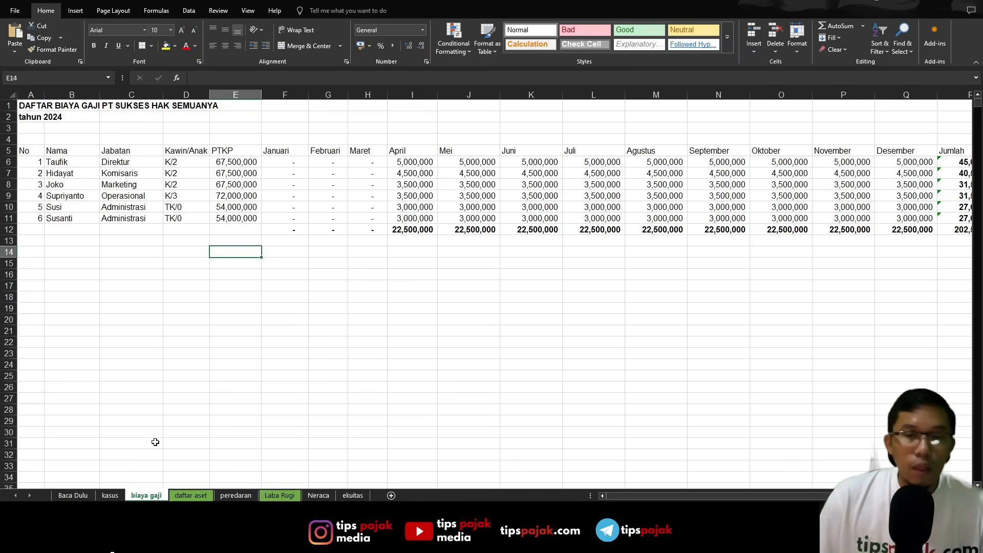
left_click(72, 495)
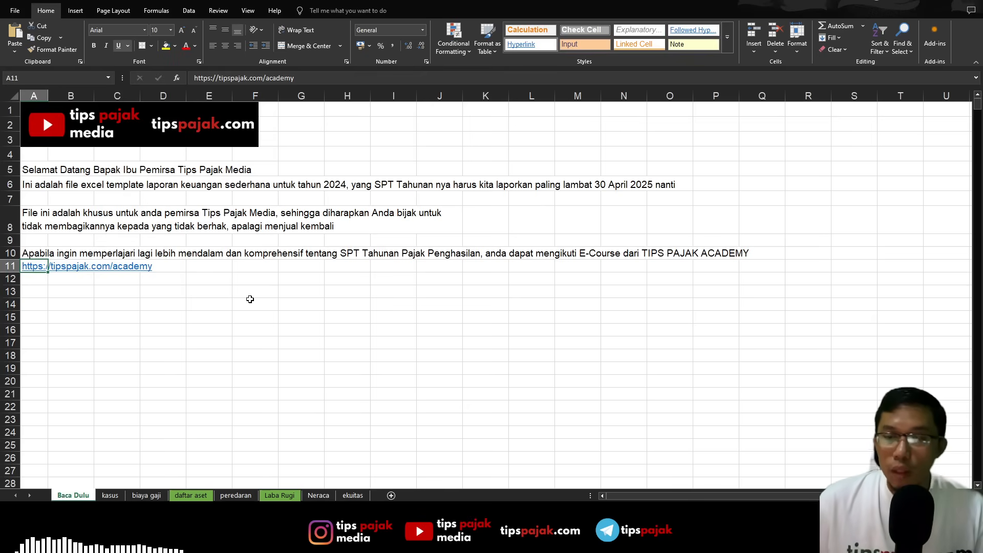
left_click(253, 302)
scroll(278, 323, "up", 2, "ctrl")
scroll(278, 323, "up", 1, "ctrl")
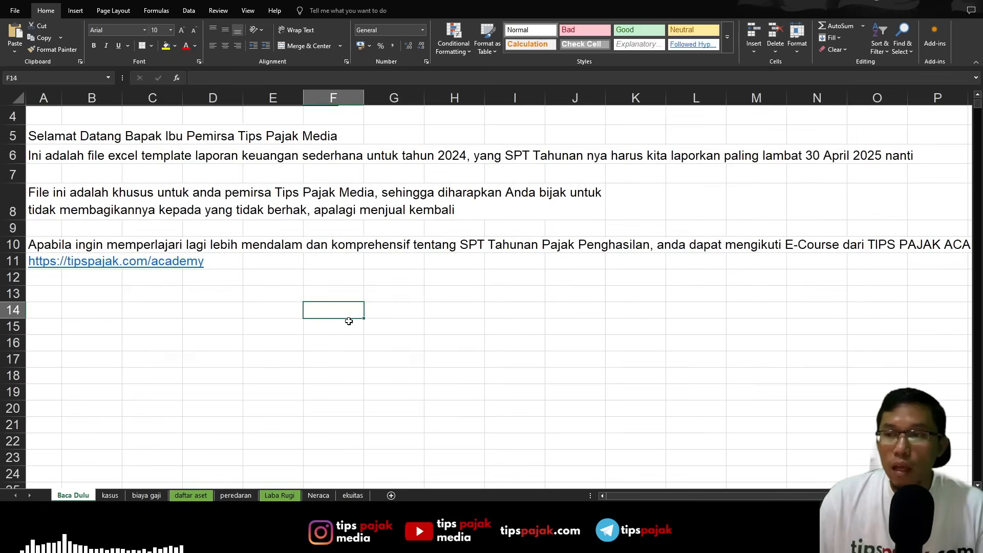
scroll(347, 320, "up", 1)
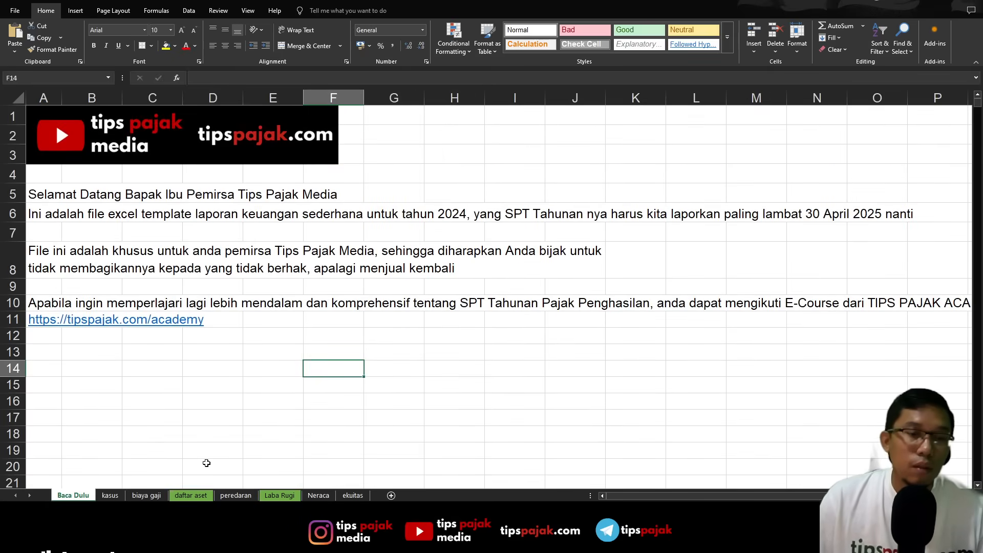
left_click(51, 198)
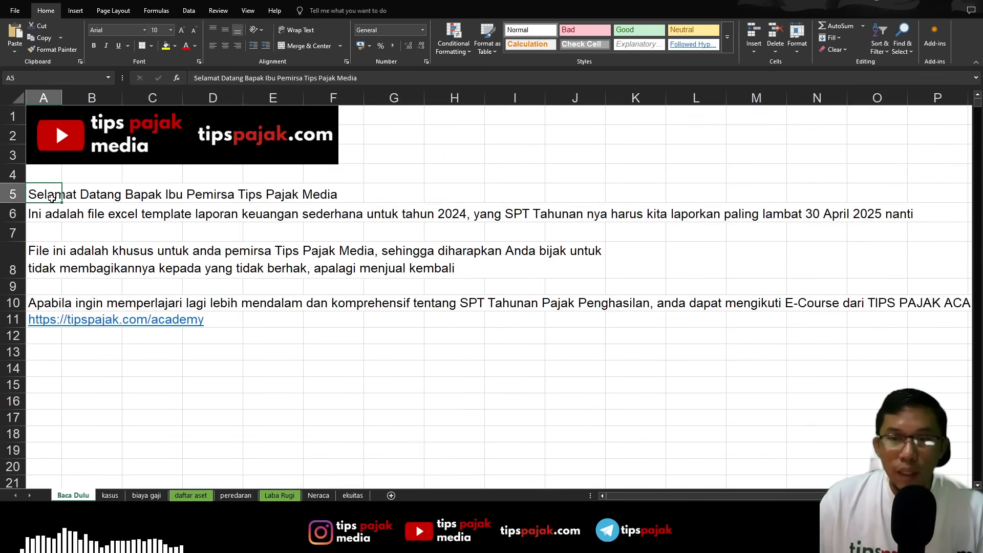
left_click(57, 220)
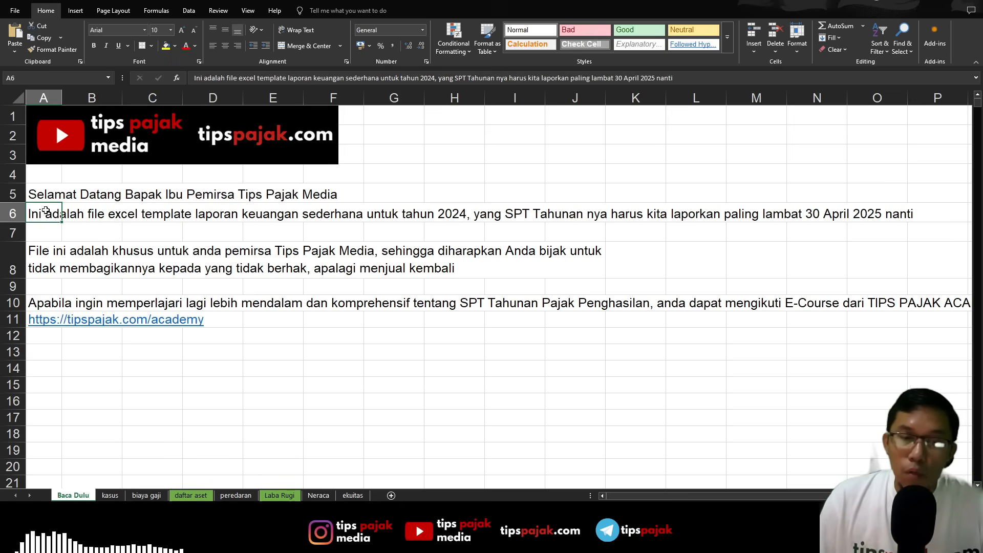
left_click(52, 259)
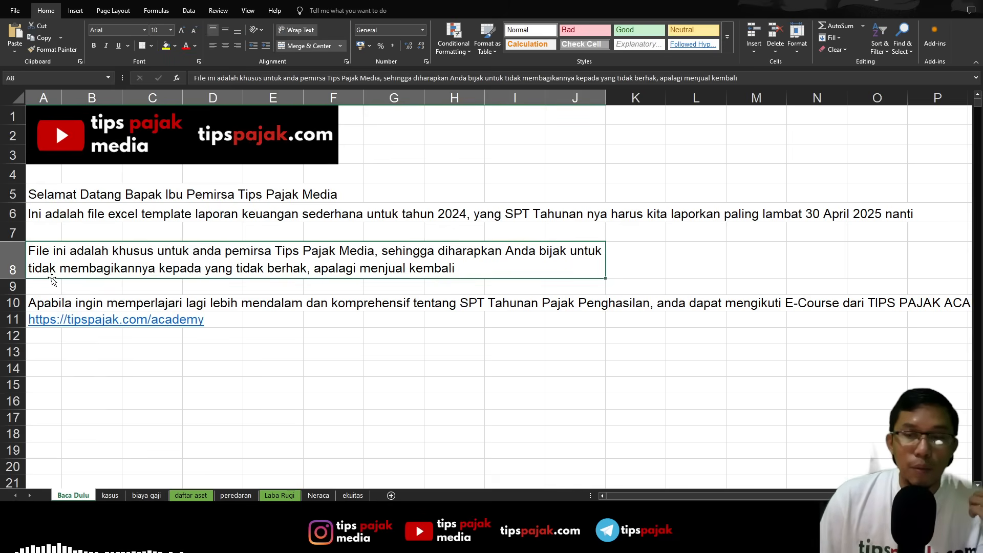
left_click(44, 338)
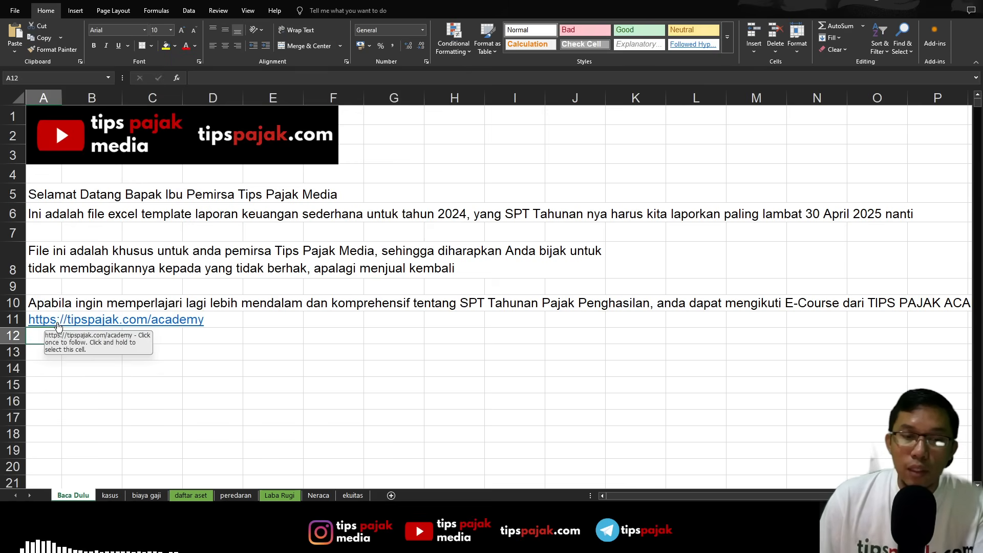
- Read through the numbered example case items on the kasus sheet
left_click(111, 495)
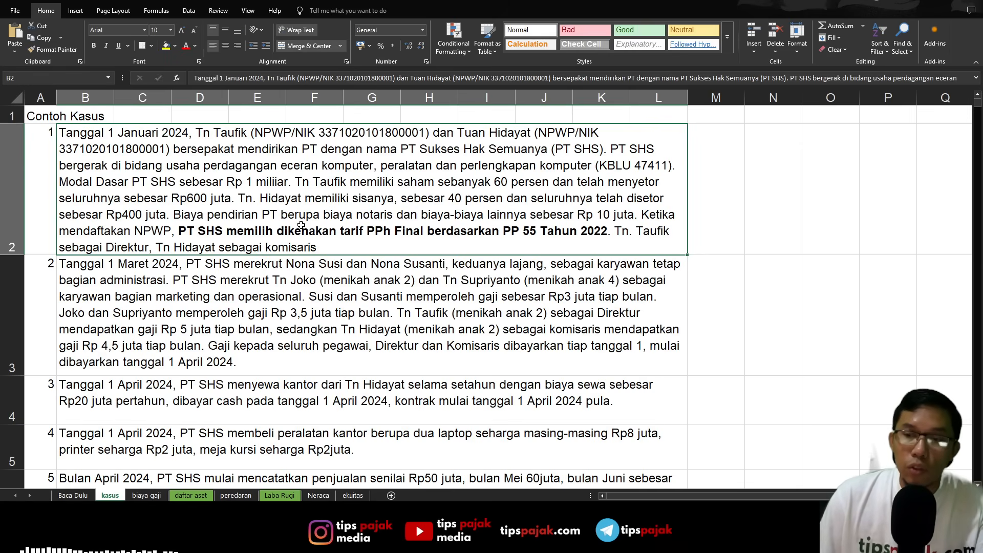
left_click(295, 281)
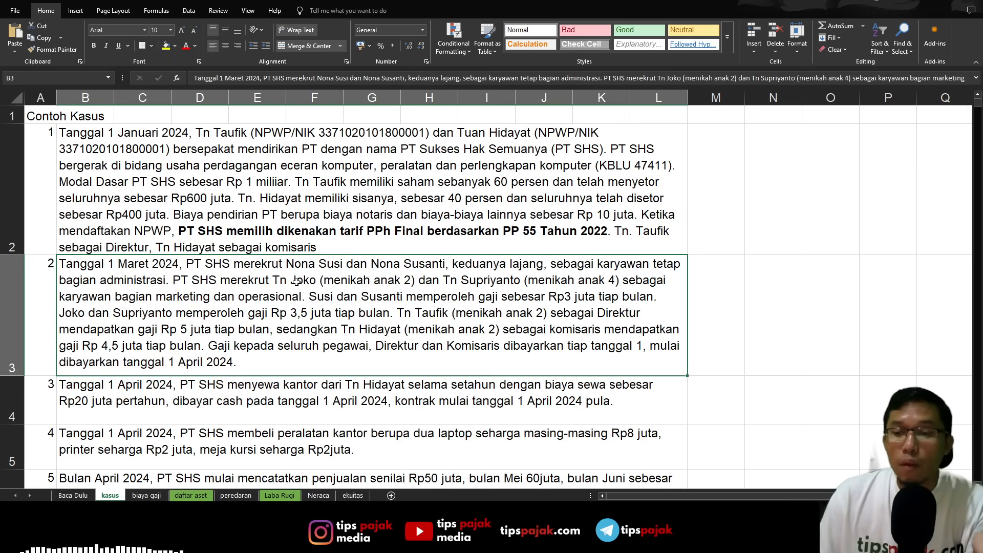
scroll(230, 255, "down", 3)
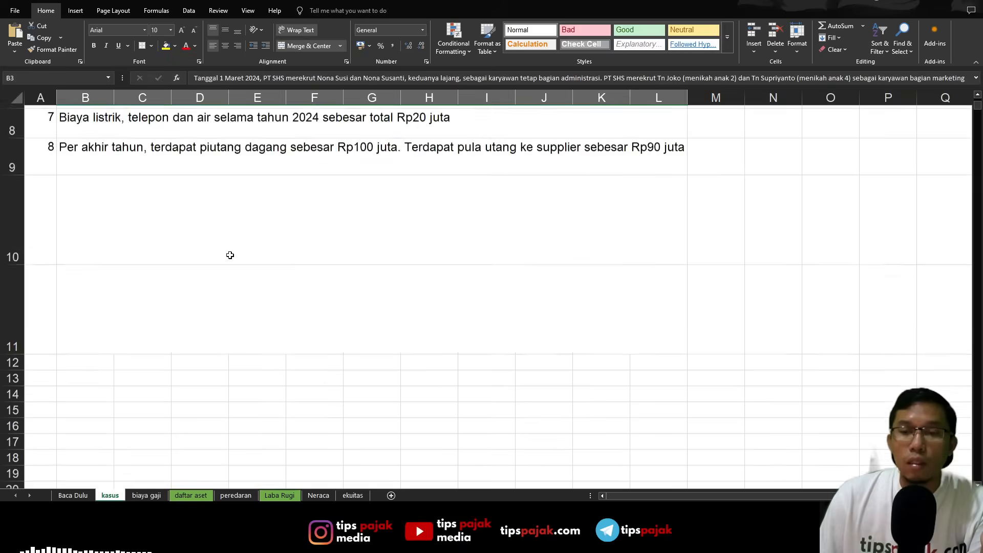
scroll(230, 254, "up", 3)
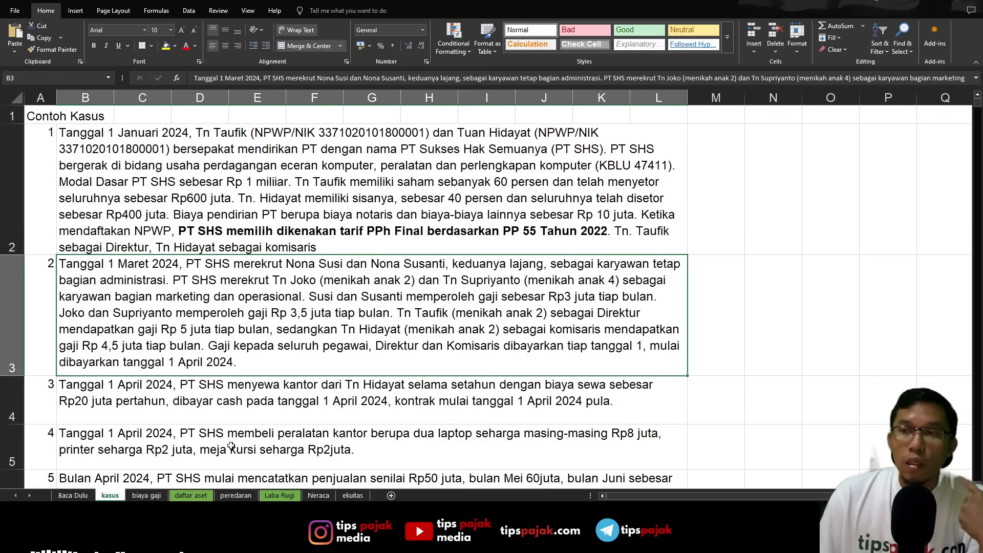
- Examine the 2024 salary list on the biaya gaji sheet, from employee names and monthly pay to the annual grand total
left_click(147, 495)
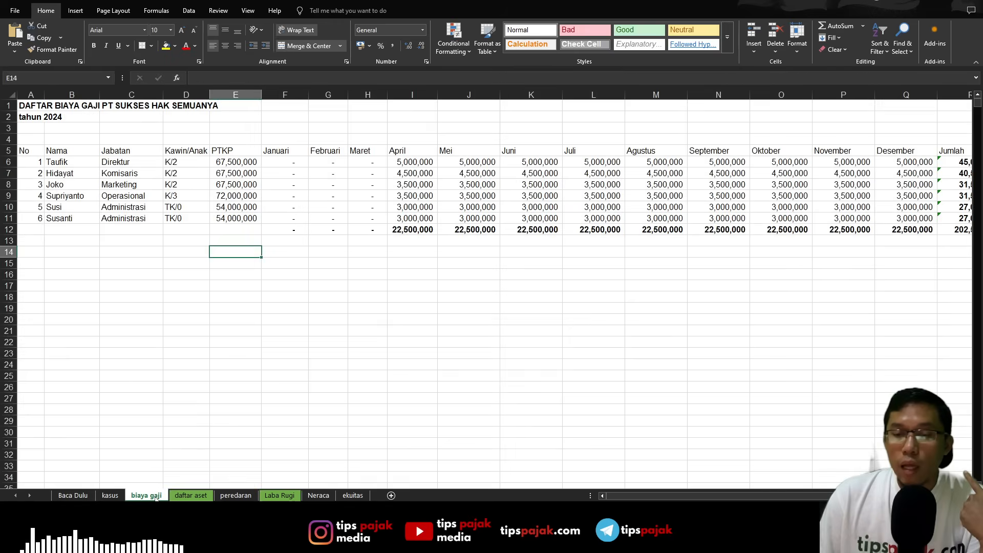
left_click(236, 406)
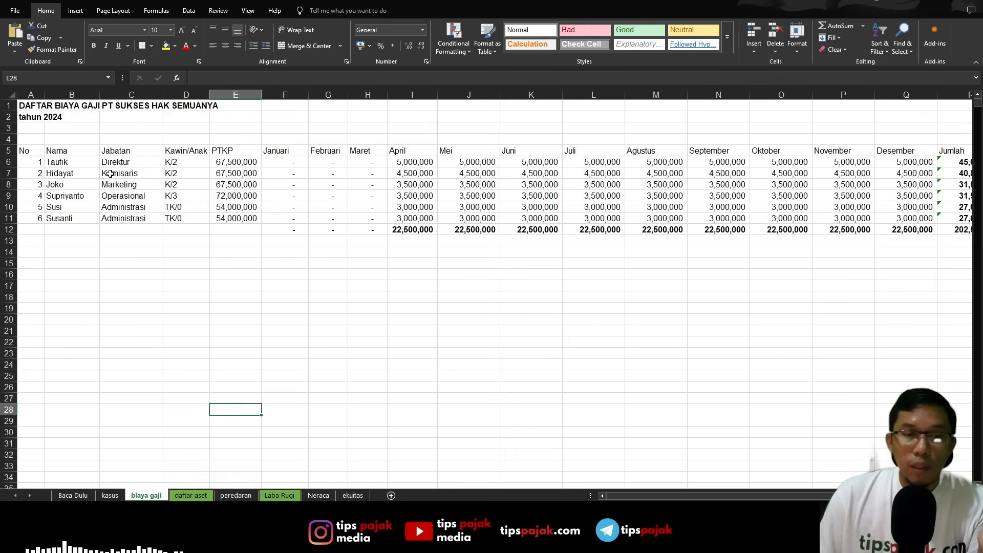
left_click(42, 104)
left_click(303, 254)
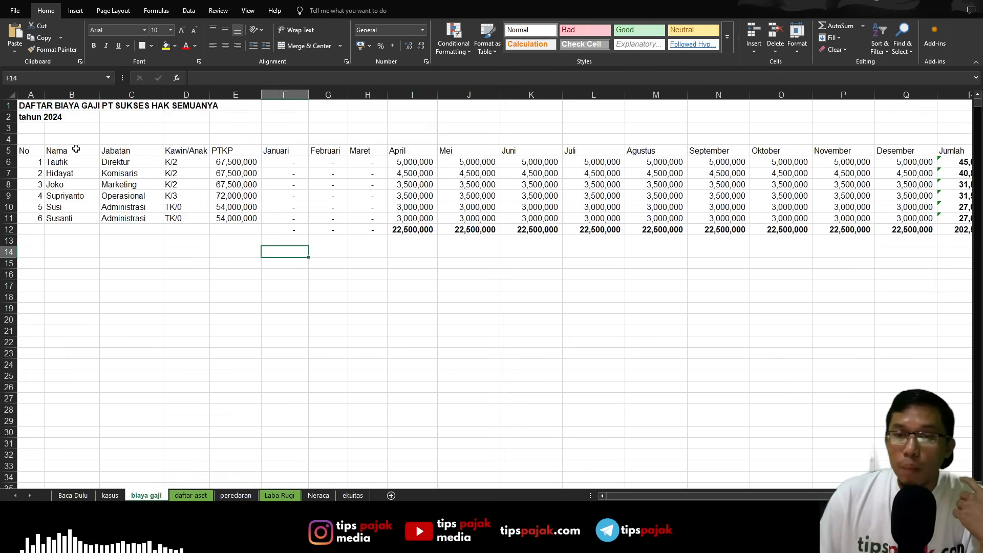
left_click(59, 161)
left_click_drag(61, 190, 64, 219)
left_click(468, 342)
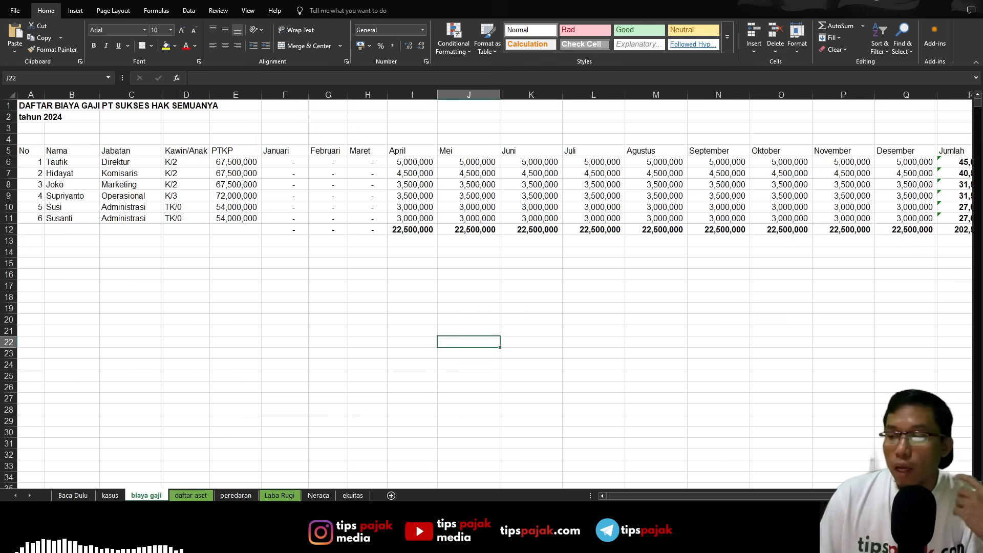
left_click_drag(645, 496, 652, 498)
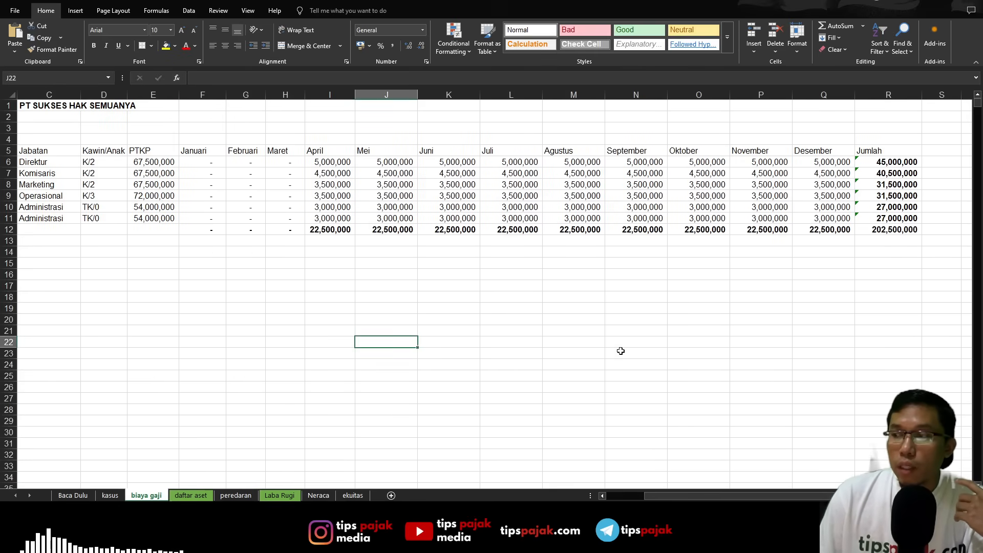
left_click(330, 174)
left_click(888, 233)
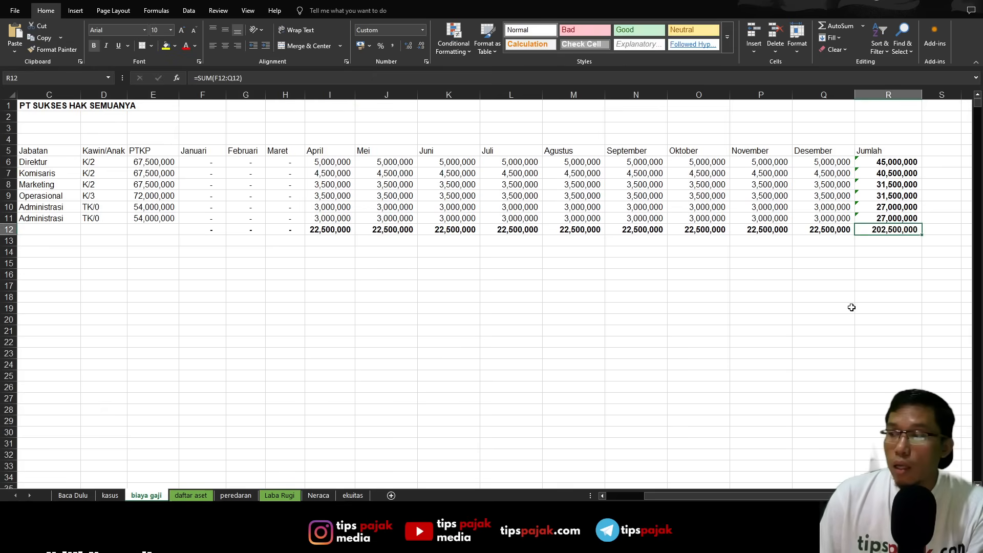
left_click(455, 330)
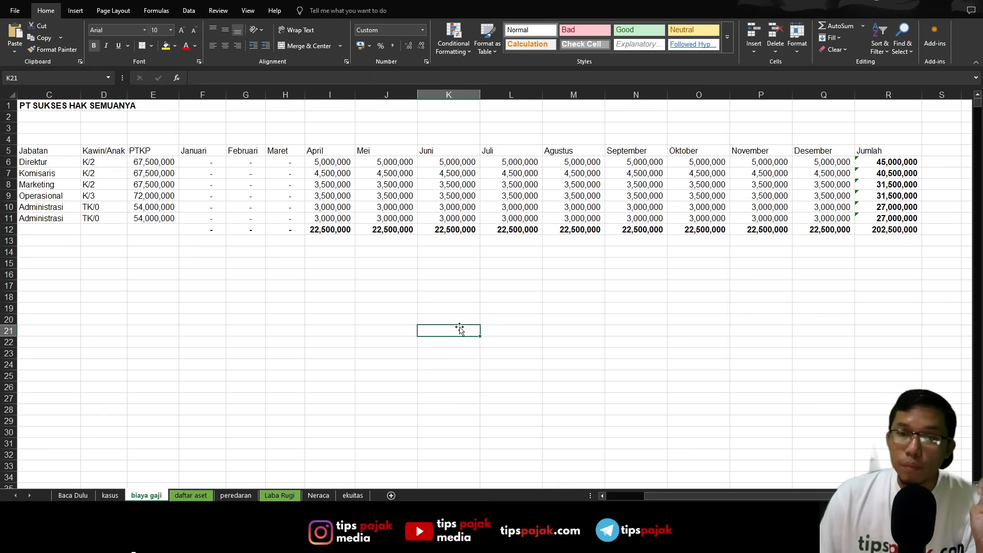
- Examine the daftar aset sheet's items, acquisition months, acquisition prices, opening book values and the 2024 depreciation formula for Laptop 1
left_click(191, 496)
scroll(532, 404, "up", 6)
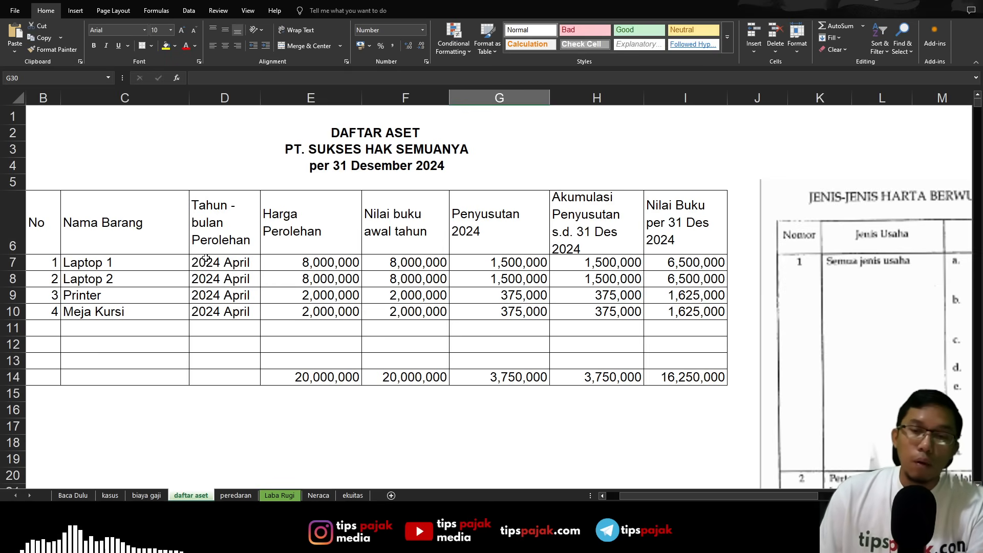
left_click(124, 263)
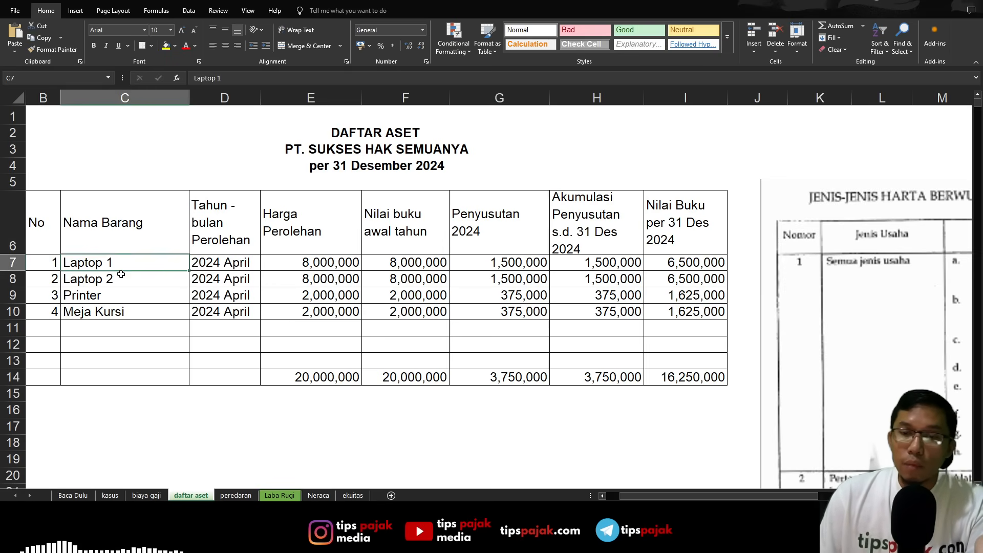
left_click(123, 279)
left_click(118, 294)
left_click(118, 314)
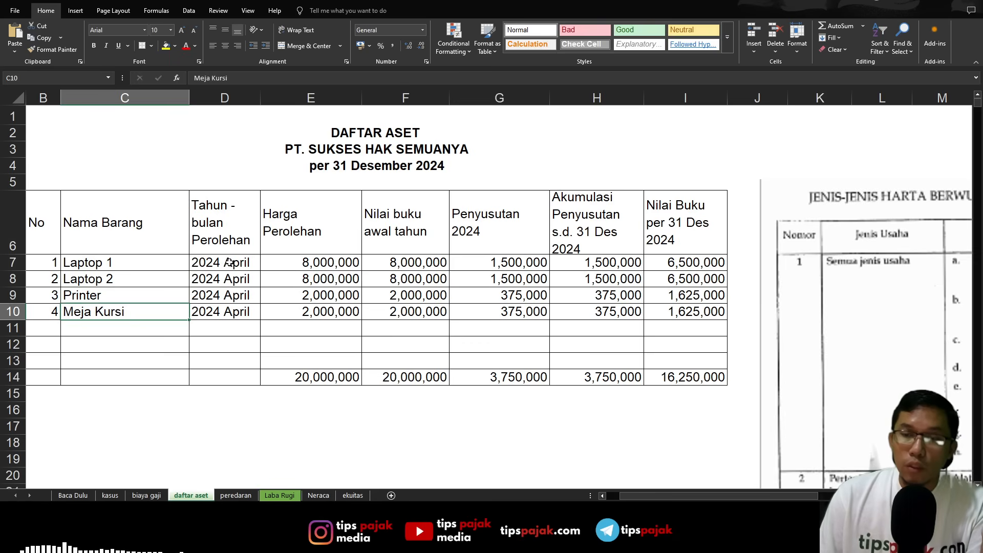
left_click_drag(229, 262, 230, 321)
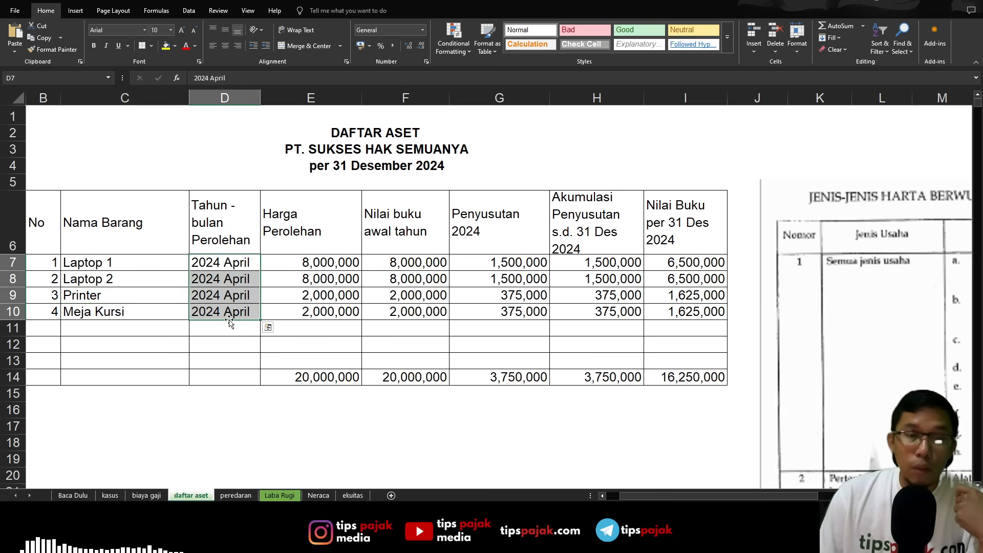
left_click(297, 265)
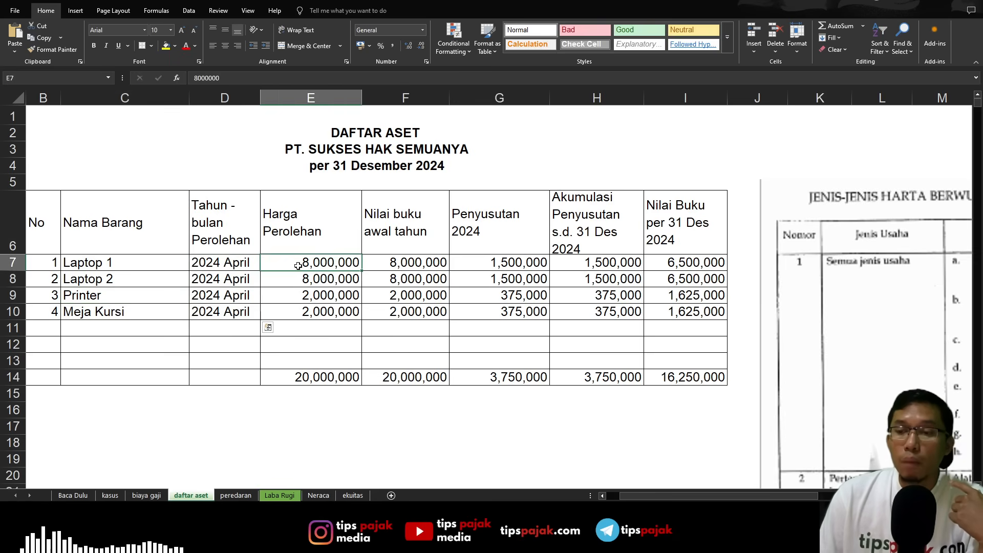
left_click(379, 263)
left_click(498, 264)
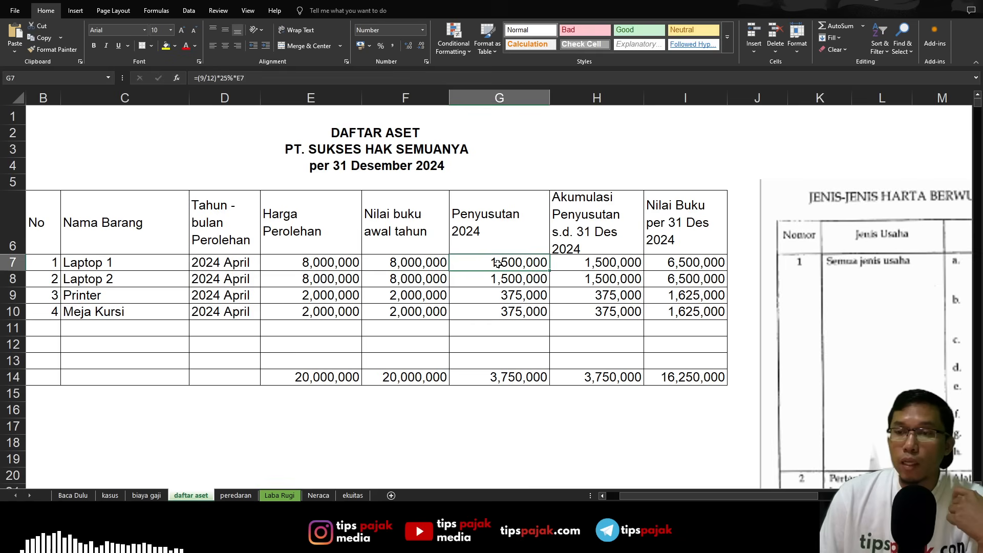
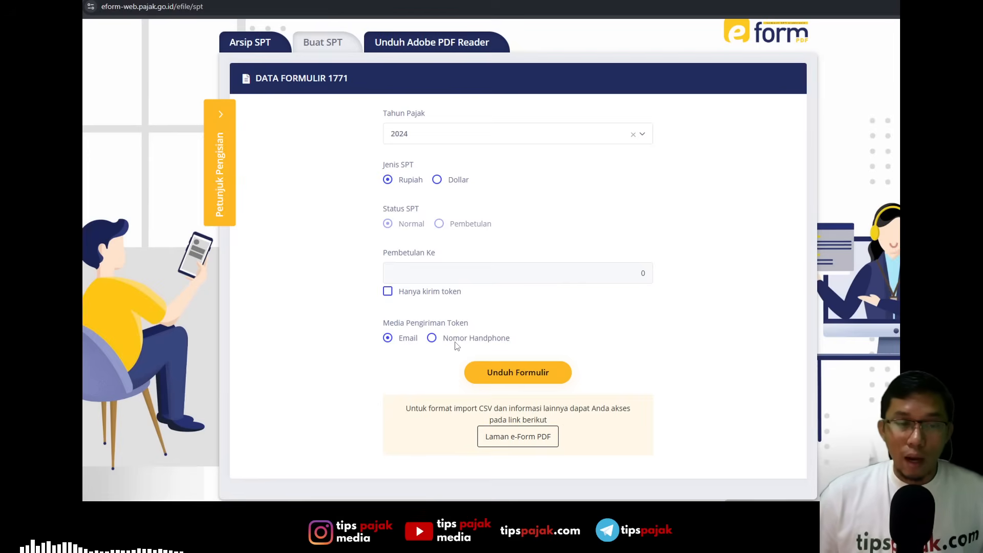
- Download the 2024 Form 1771 in Rupiah with the token sent by email, and check the downloaded form and the verification email
left_click(493, 372)
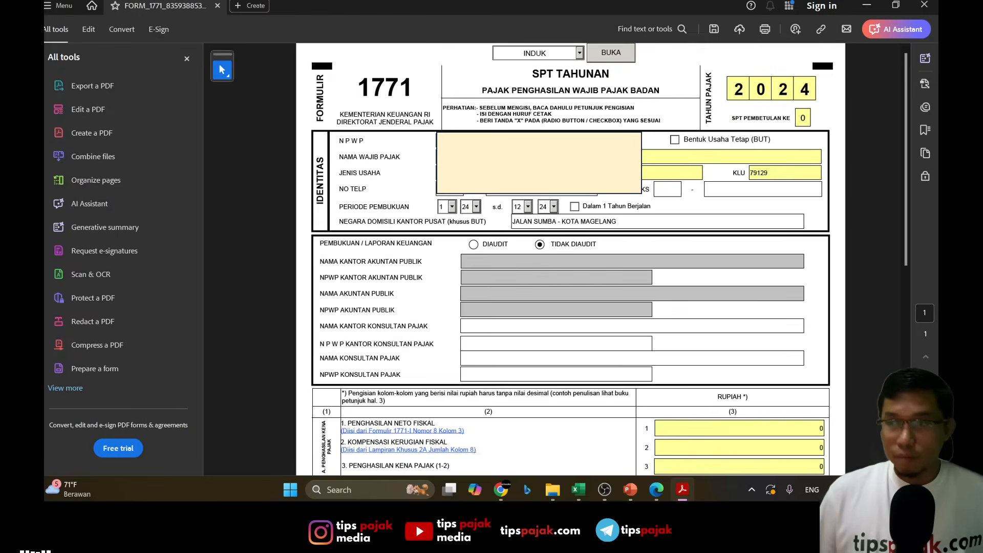
left_click(588, 300)
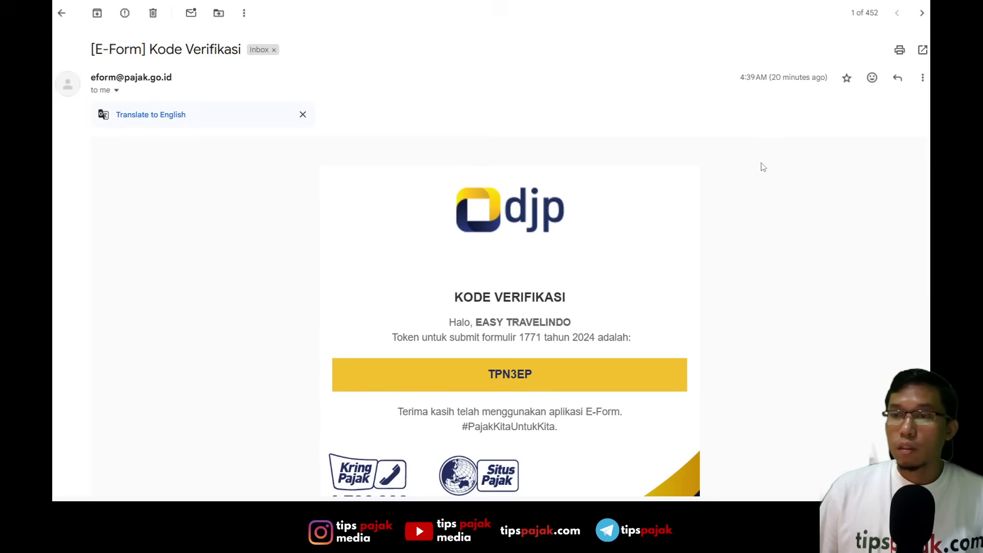
left_click(744, 233)
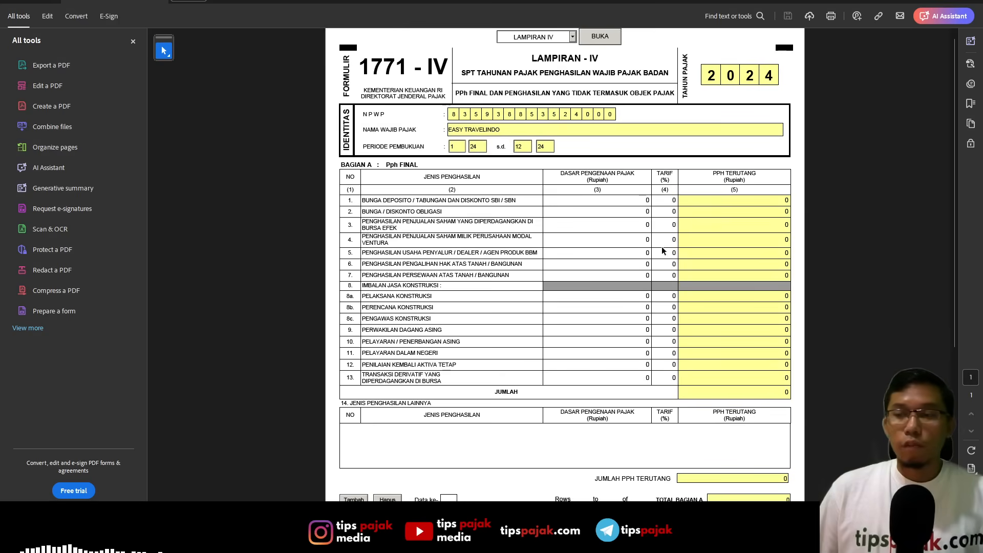
- Open the INDUK page of Form 1771 and look over its identity, bookkeeping and income sections
left_click(572, 36)
left_click(542, 47)
left_click(586, 38)
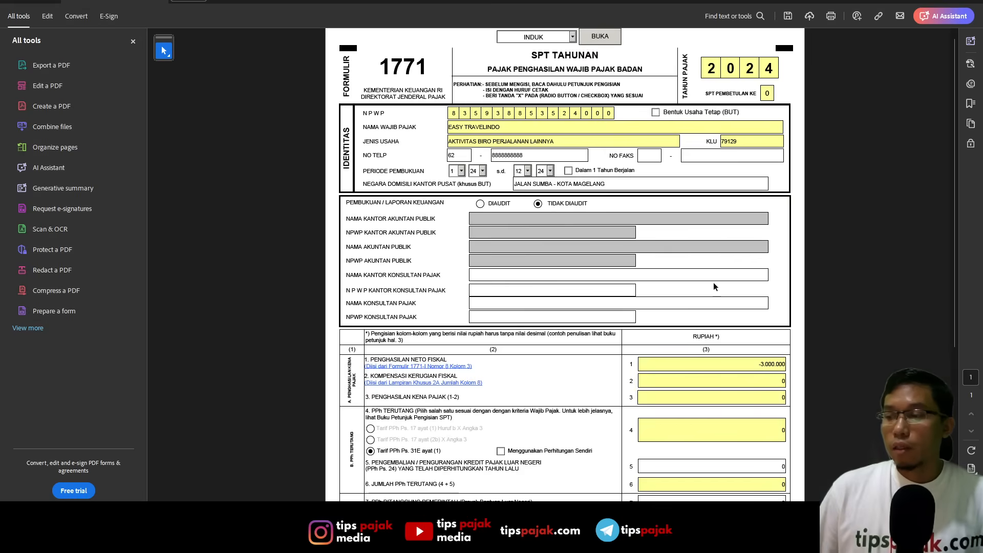
scroll(715, 286, "down", 5)
scroll(711, 287, "up", 5)
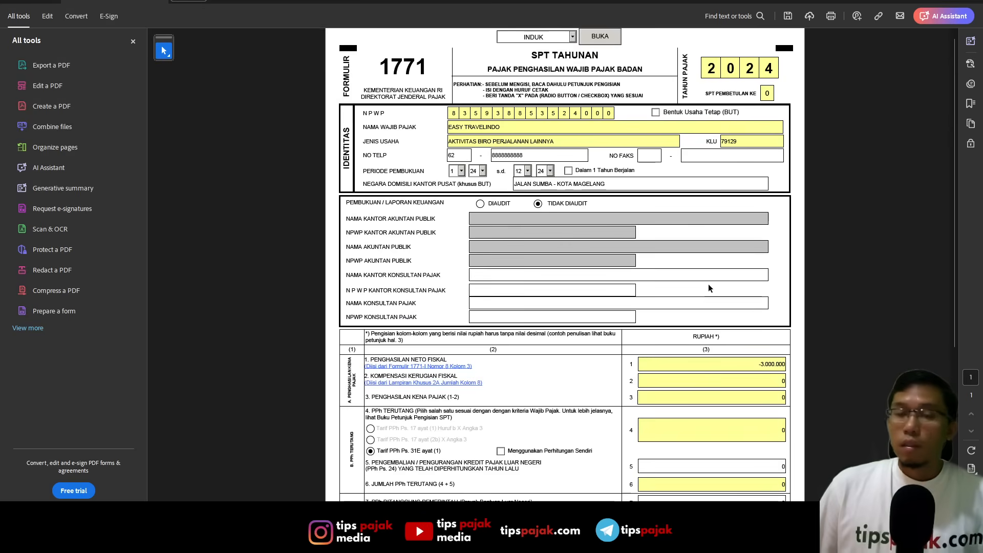
- Open the LAMPKHUS 1A attachment with the fiscal depreciation and amortisation lists and give the page the full window width
left_click(572, 36)
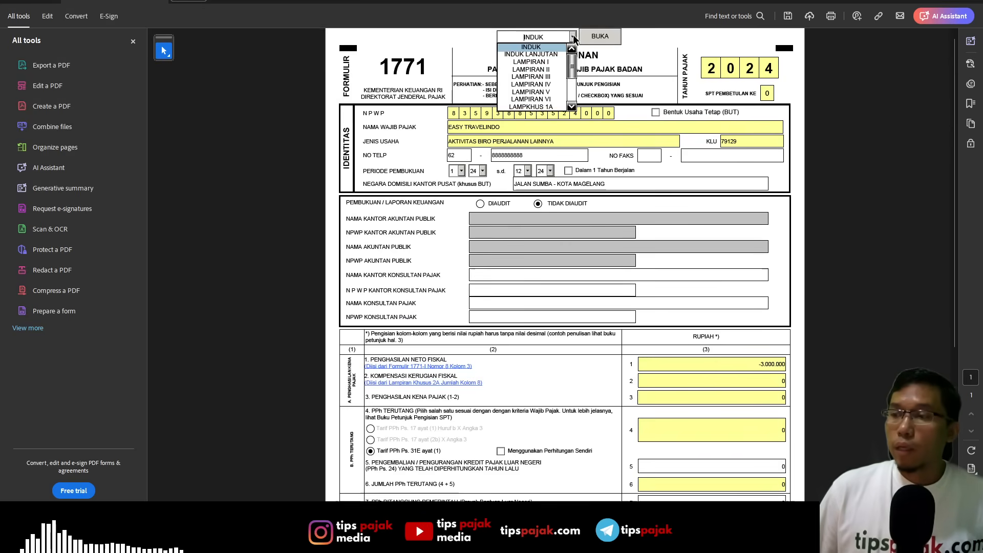
mouse_move(572, 58)
left_mouse_down()
mouse_move(574, 88)
mouse_move(575, 52)
left_mouse_up()
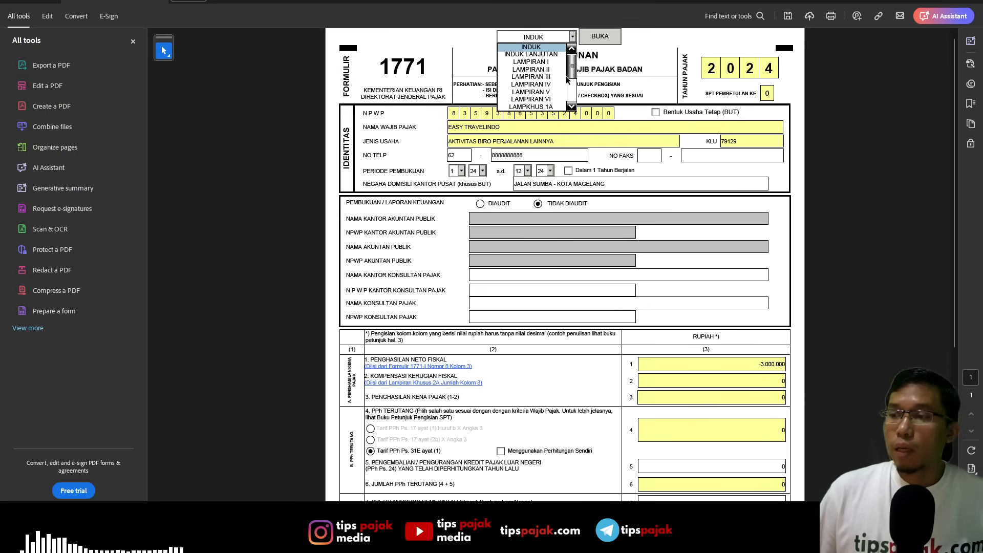
scroll(567, 77, "down", 3)
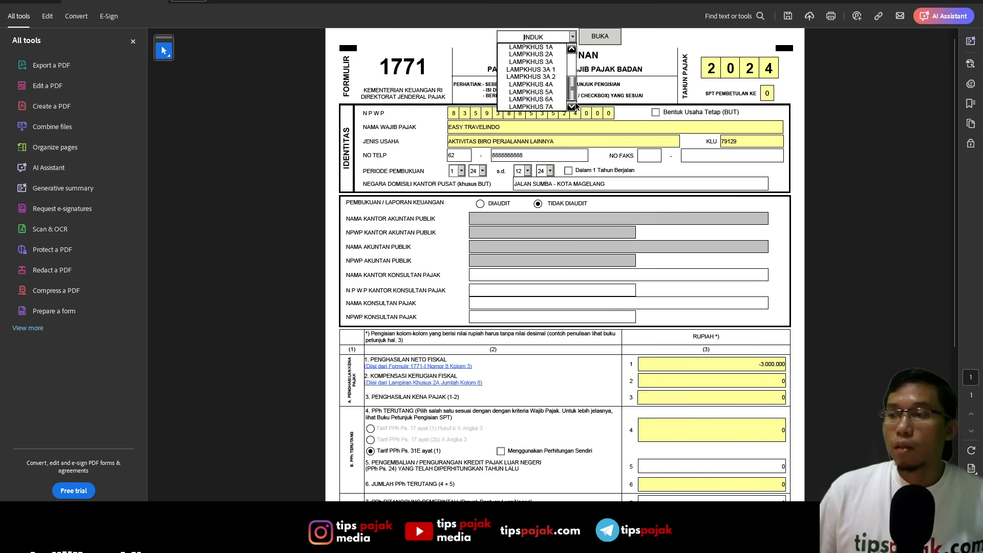
left_click(557, 49)
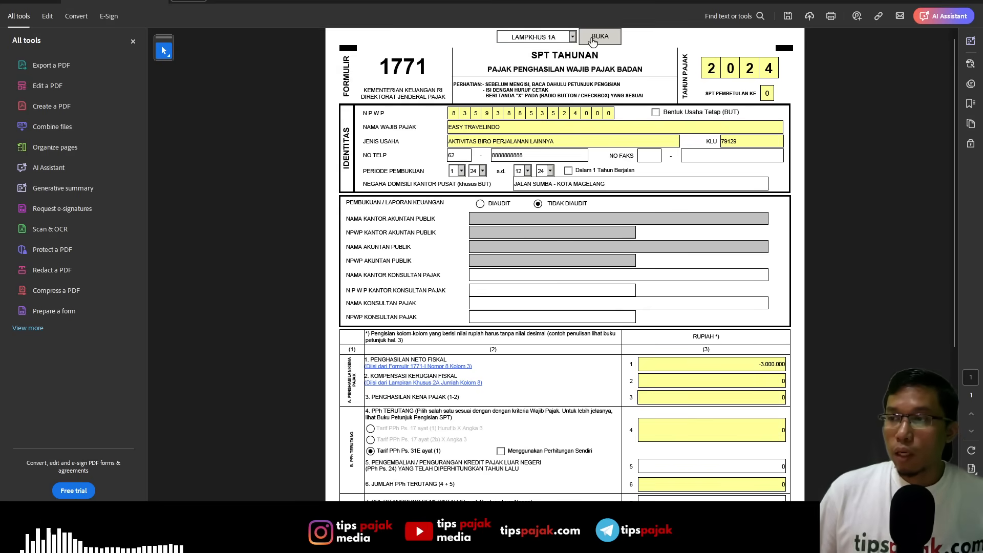
left_click(591, 38)
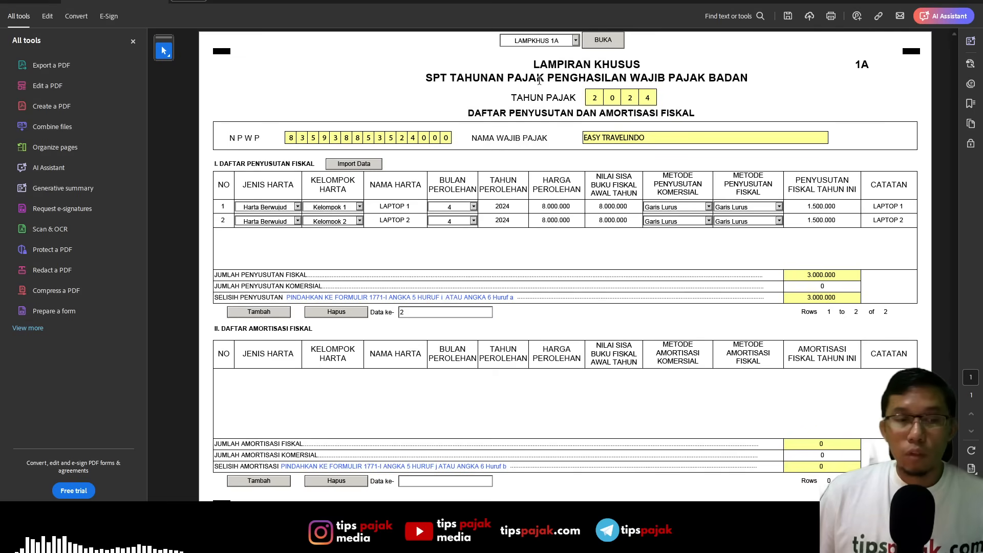
left_click(133, 41)
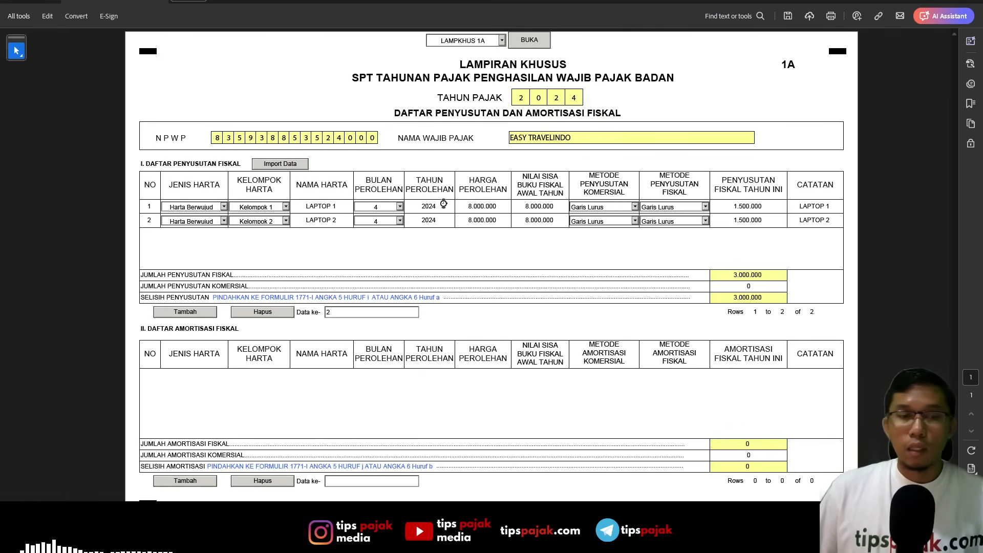
scroll(474, 220, "up", 3)
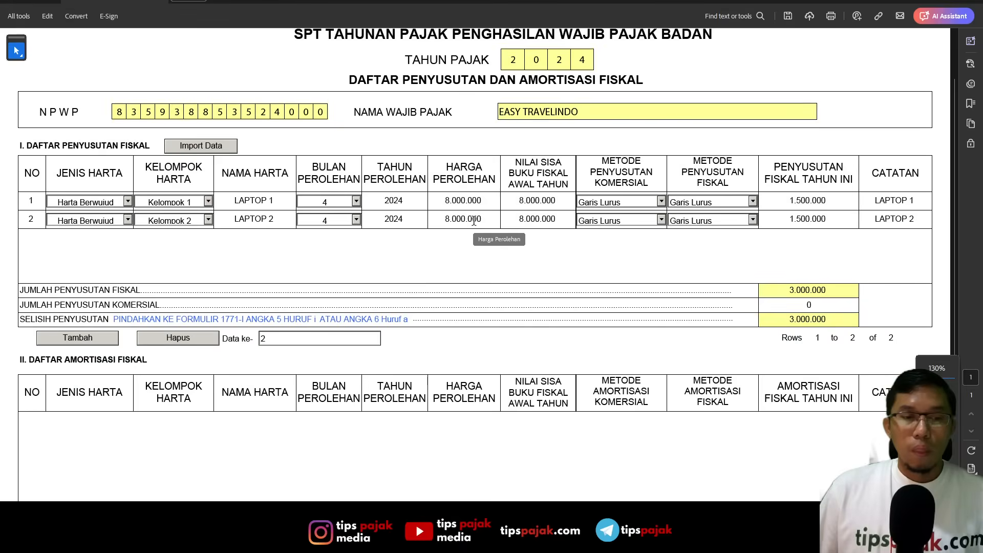
scroll(474, 220, "up", 2)
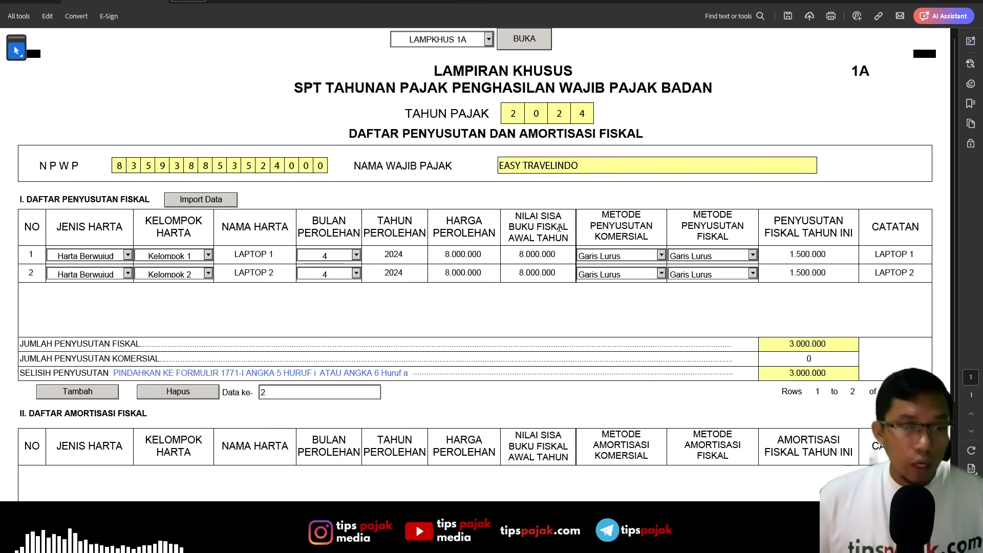
- Compare Laptop 1's name and acquisition month in Excel's daftar aset sheet with its row in the LAMPKHUS 1A depreciation list
key("alt+Tab")
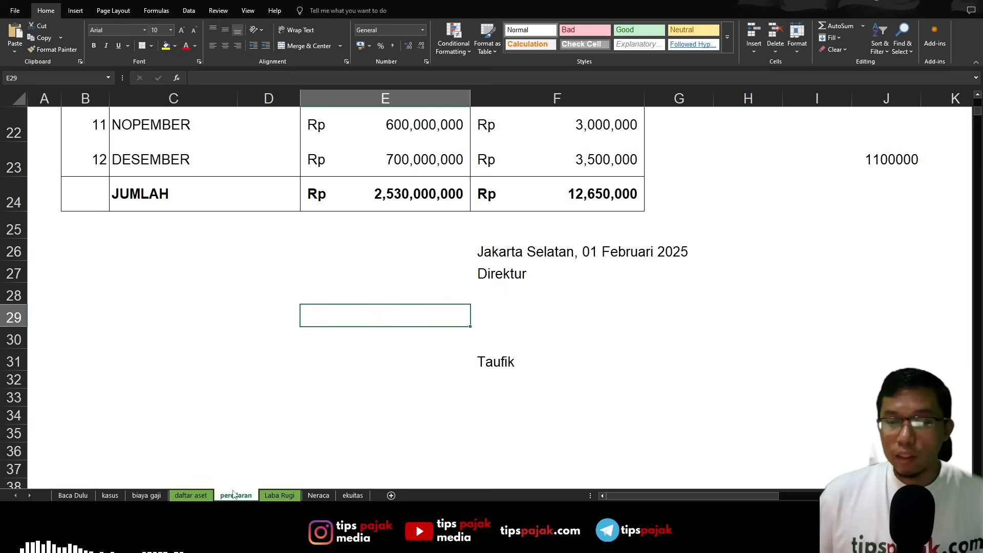
left_click(207, 495)
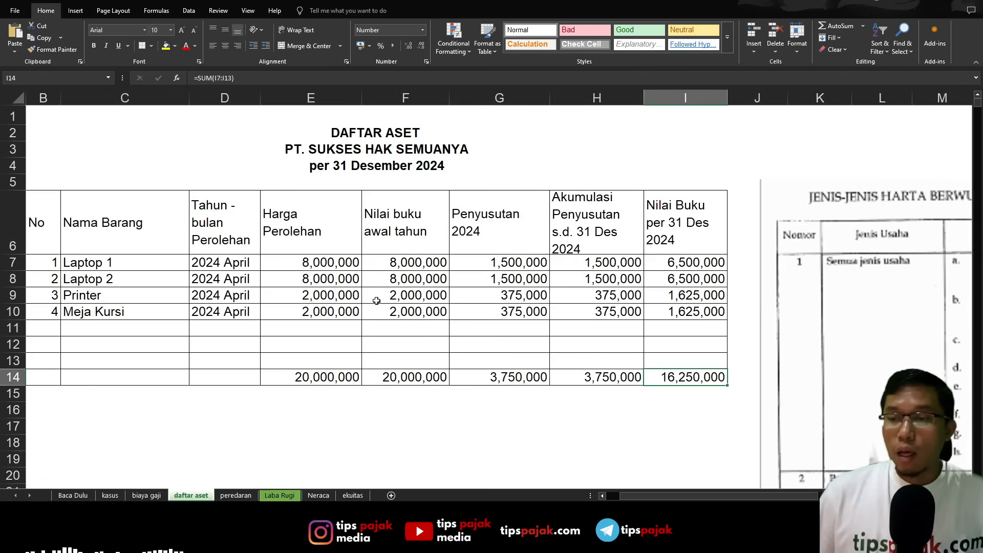
key("alt+Tab")
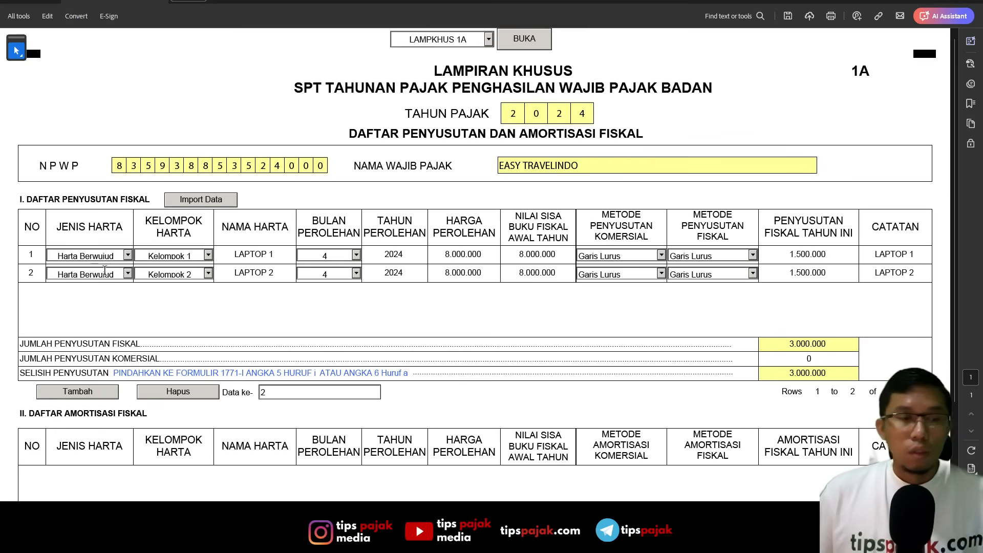
key("alt+Tab")
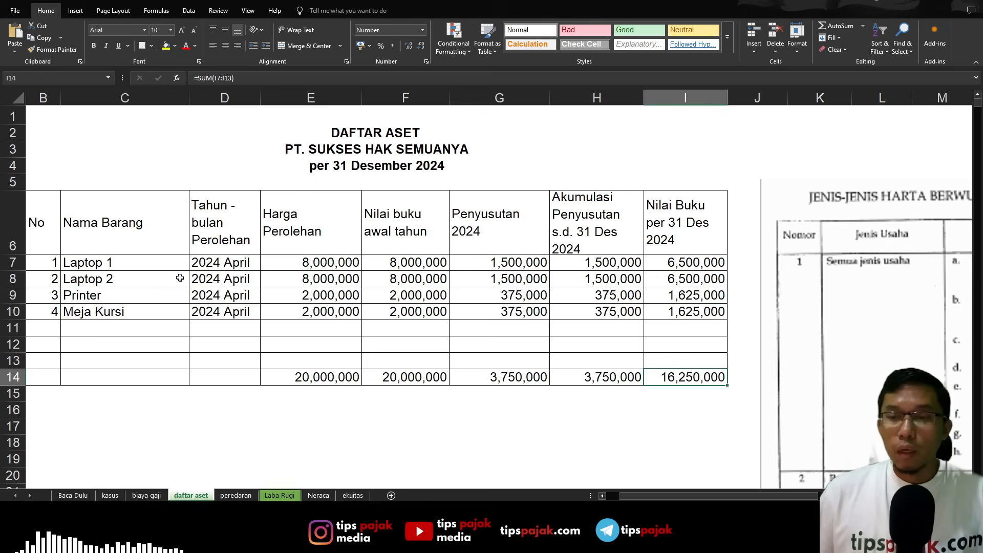
left_click(22, 264)
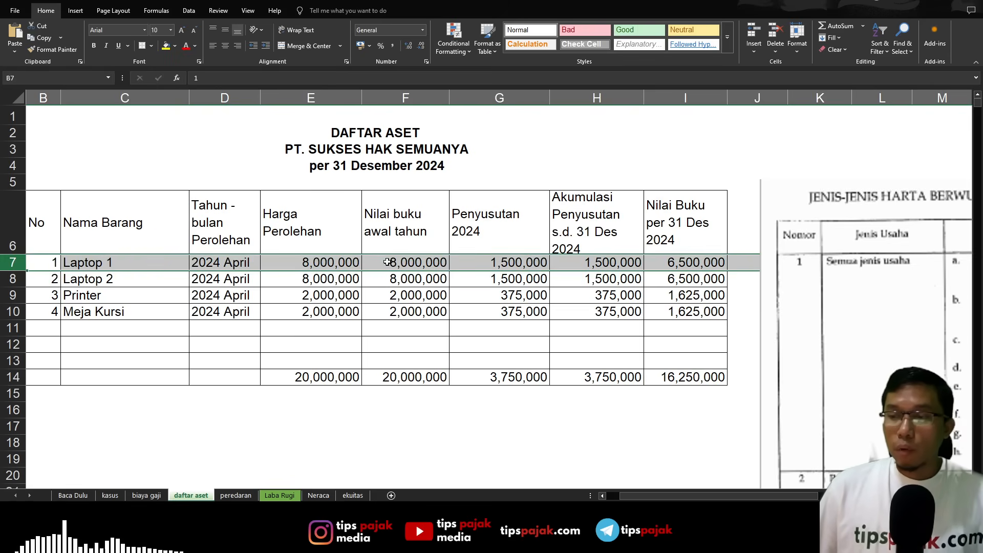
left_click(127, 264)
key("alt+Tab")
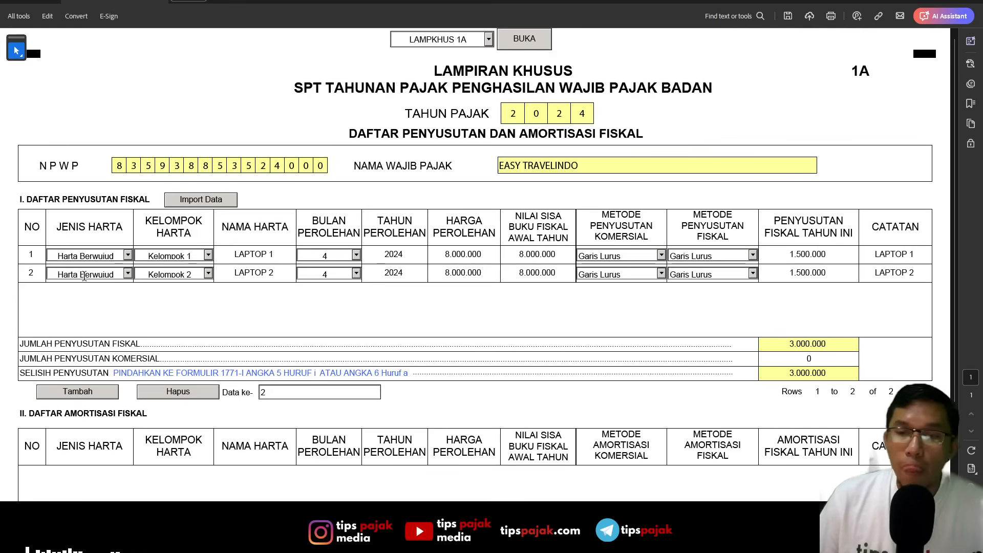
key("alt+Tab")
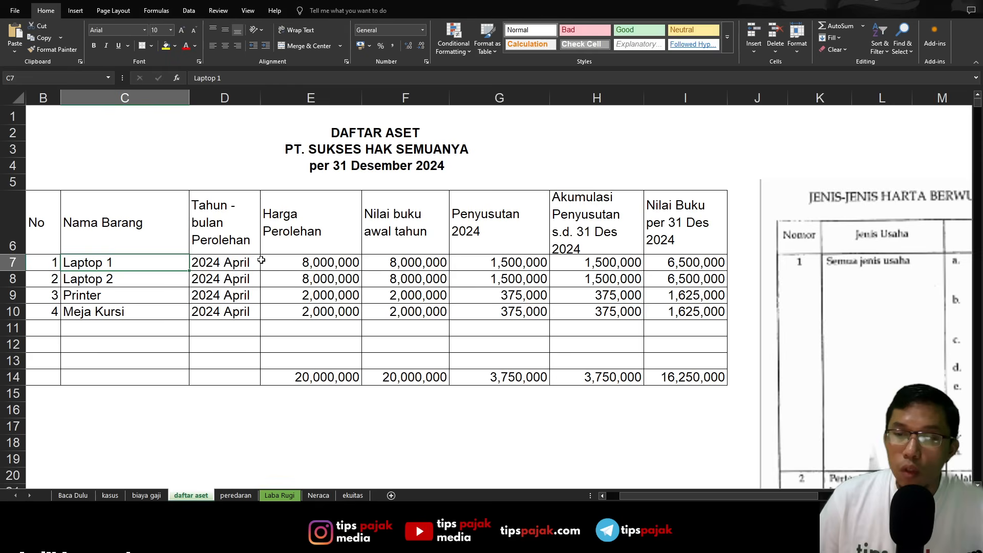
left_click(230, 262)
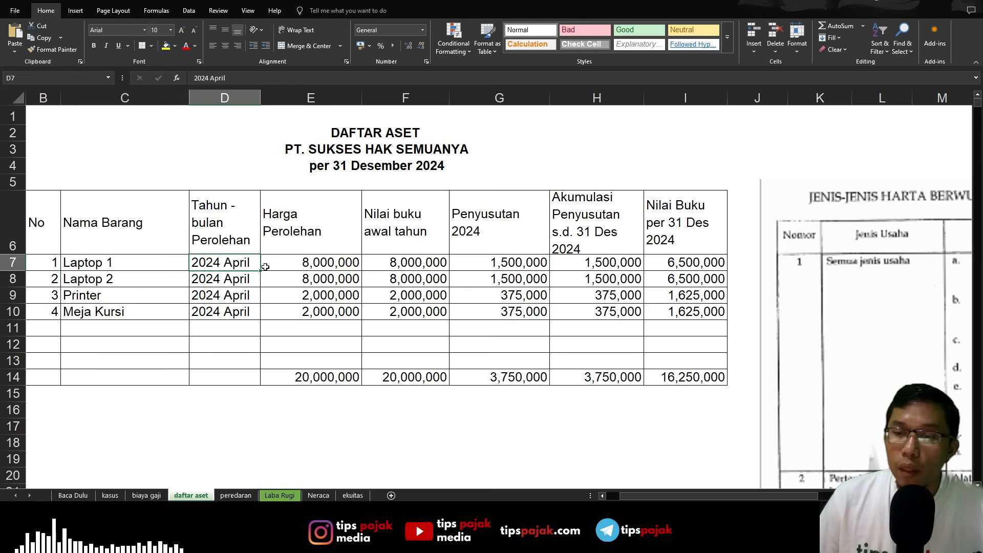
key("alt+Tab")
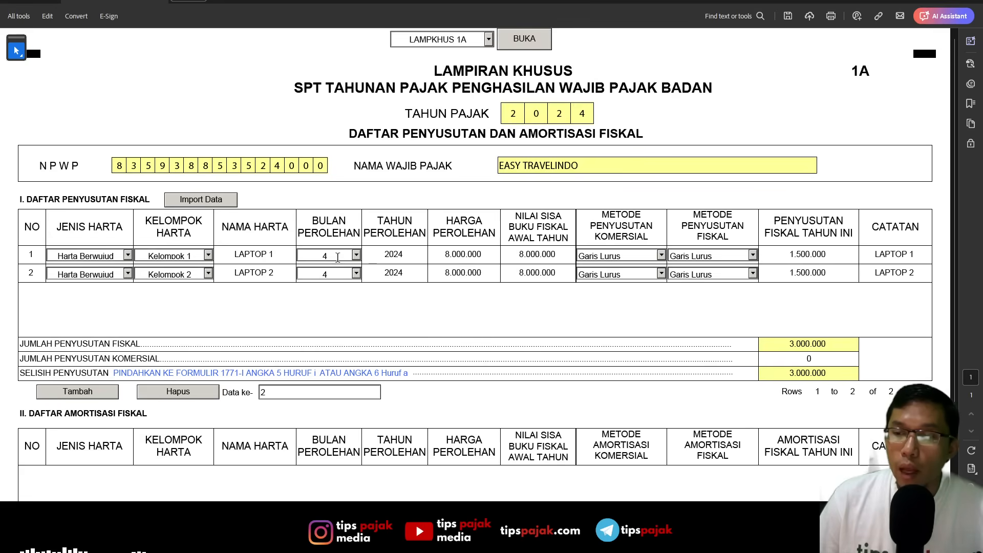
- Compare Laptop 1's acquisition price, opening book value and 2024 depreciation formula in daftar aset with the LAMPKHUS 1A row
key("alt+Tab")
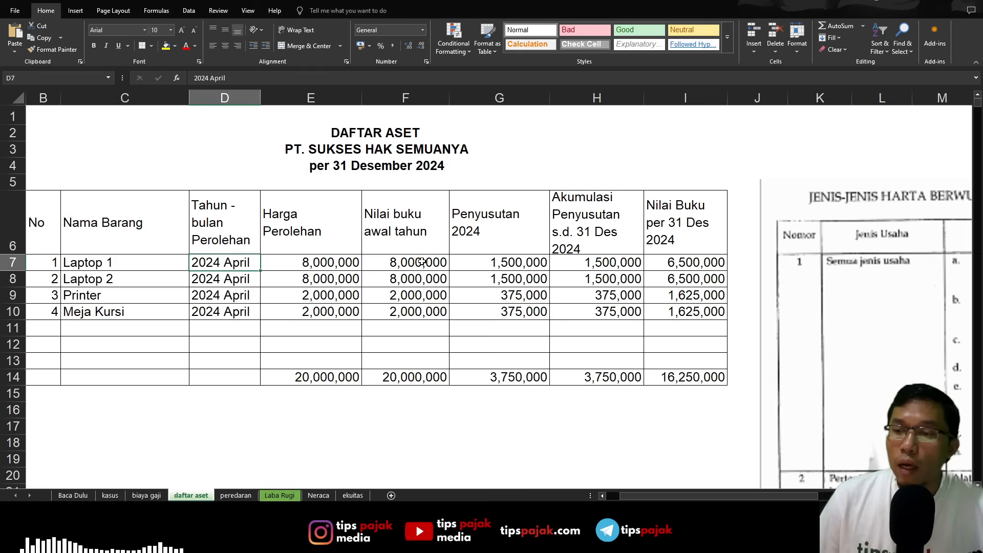
key("alt+Tab")
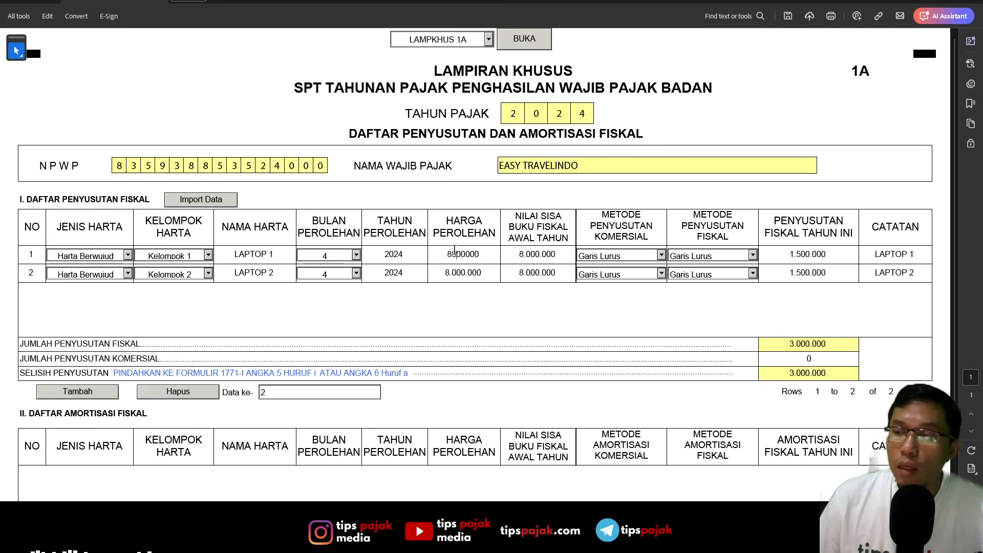
key("alt+Tab")
left_click(430, 262)
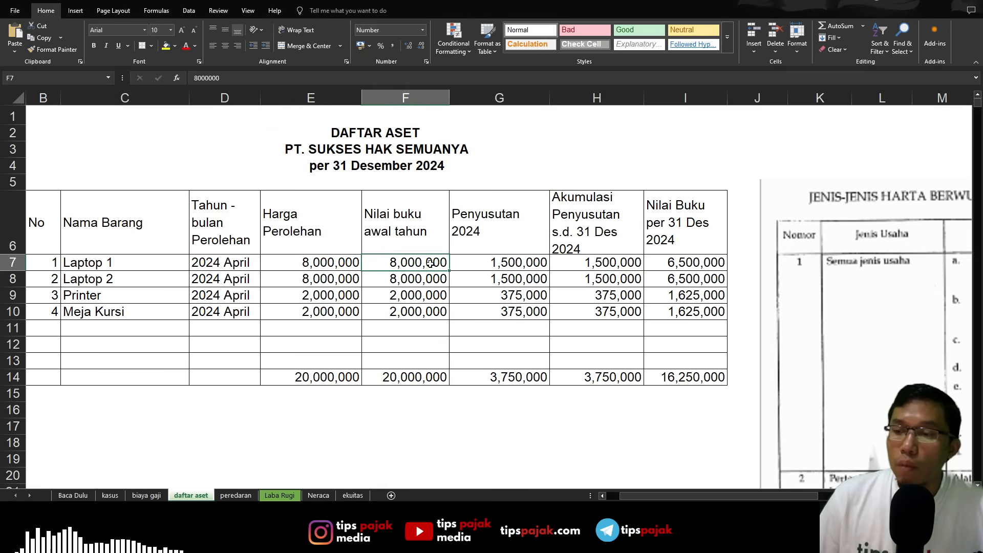
key("alt+Tab")
key("alt+Tab")
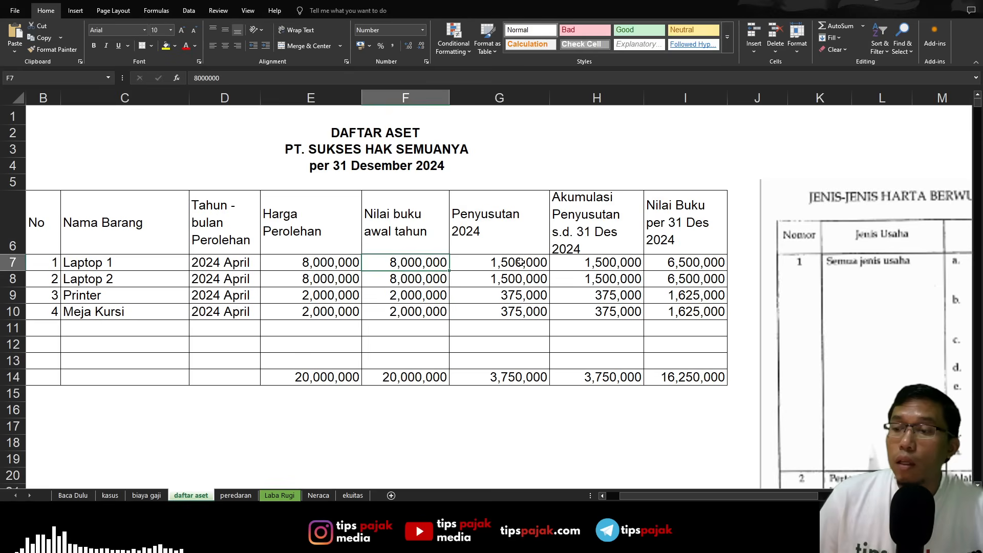
key("alt+Tab")
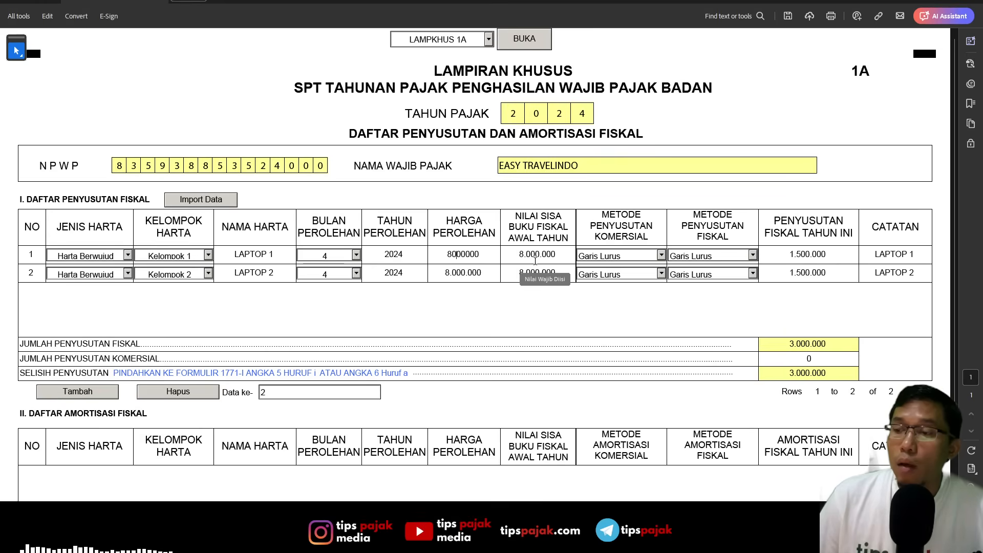
left_click(535, 261)
key("alt+Tab")
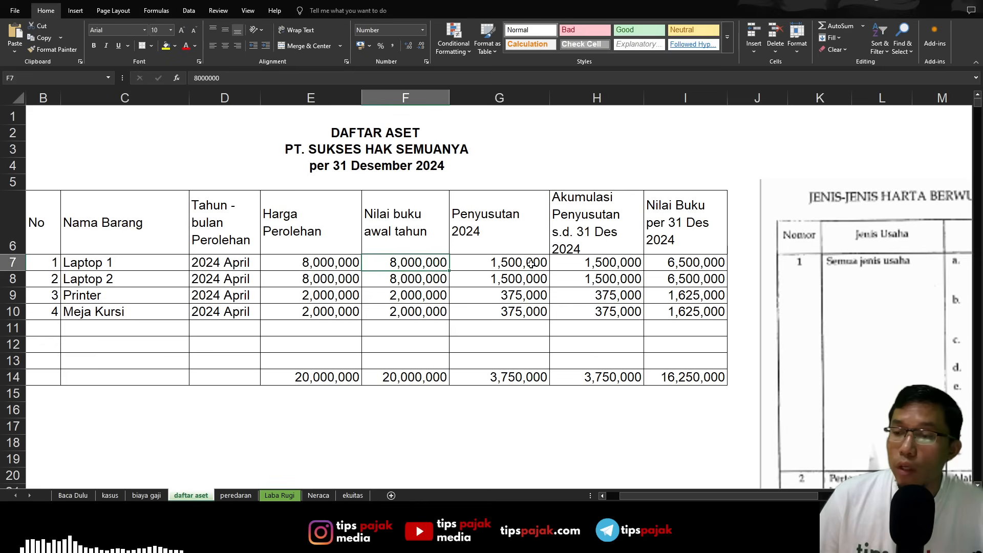
left_click(504, 263)
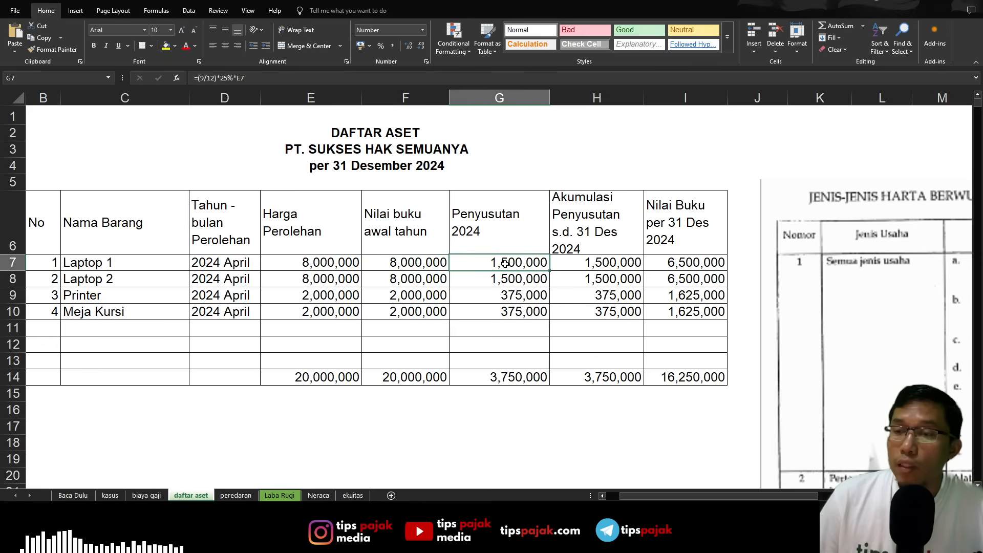
key("alt+Tab")
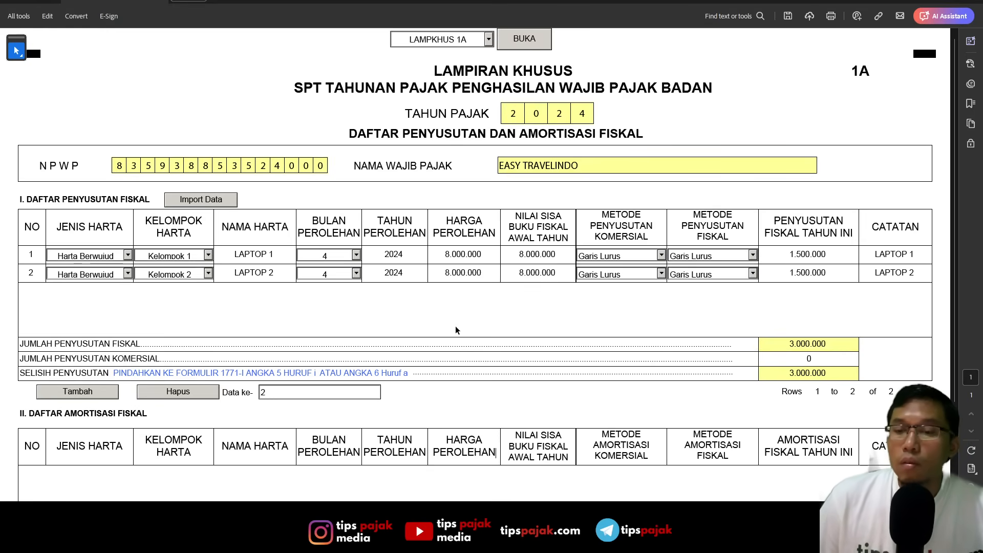
- Check the third asset in daftar aset and add a third row to the fiscal depreciation list with asset type Harta Berwujud
key("alt+Tab")
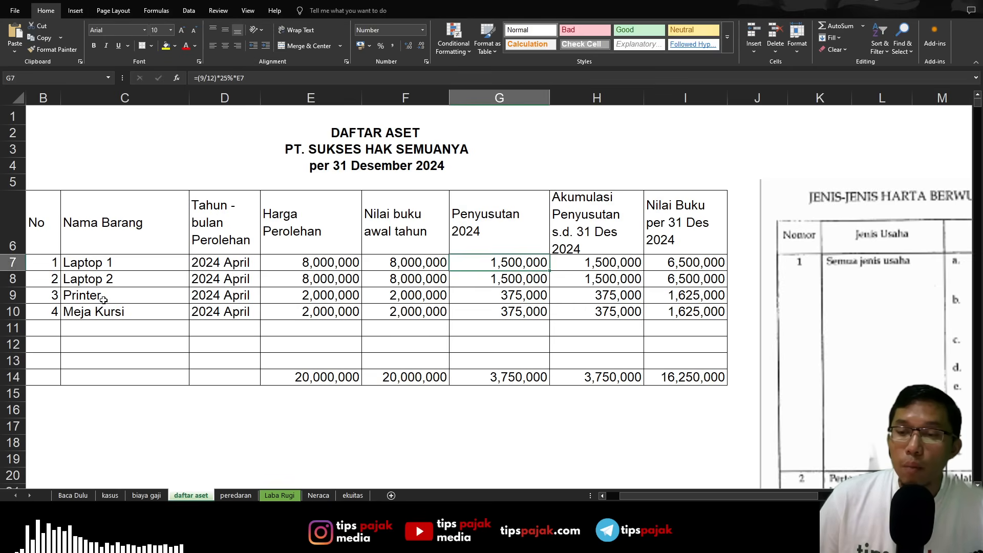
key("alt+Tab")
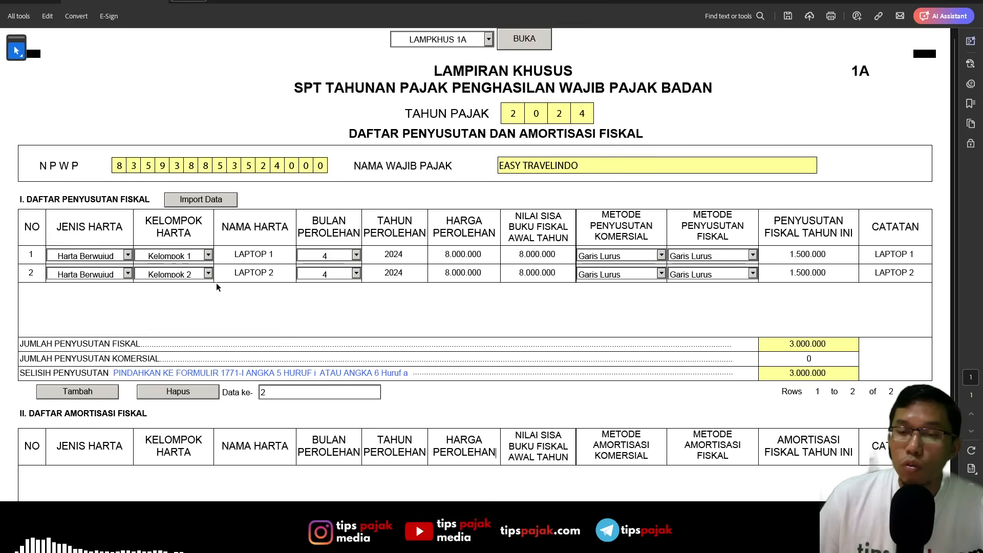
left_click(64, 390)
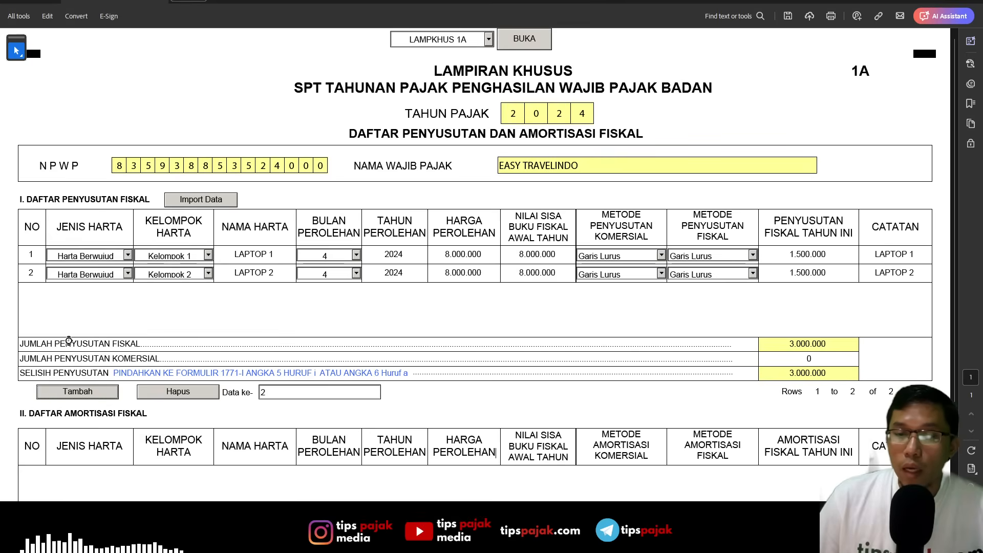
left_click(128, 292)
left_click(115, 303)
left_click(208, 291)
- Change the asset group of Laptop 2 in the fiscal depreciation list to Kelompok 1
left_click(207, 273)
left_click(198, 294)
left_click(208, 273)
left_click(199, 285)
- Set the third depreciation row's asset group to Kelompok 1 and enter "printer" as its asset name
left_click(208, 292)
left_click(206, 303)
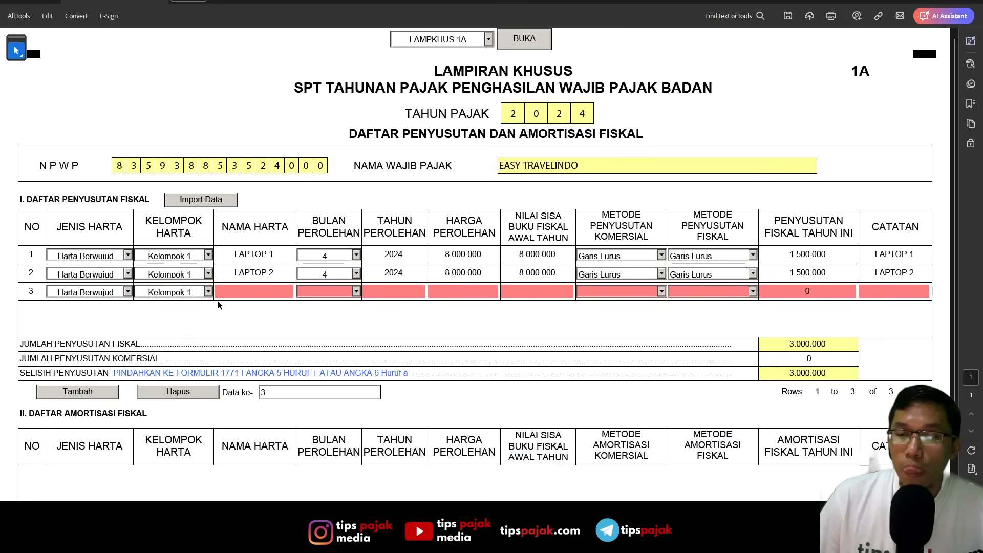
type("printer")
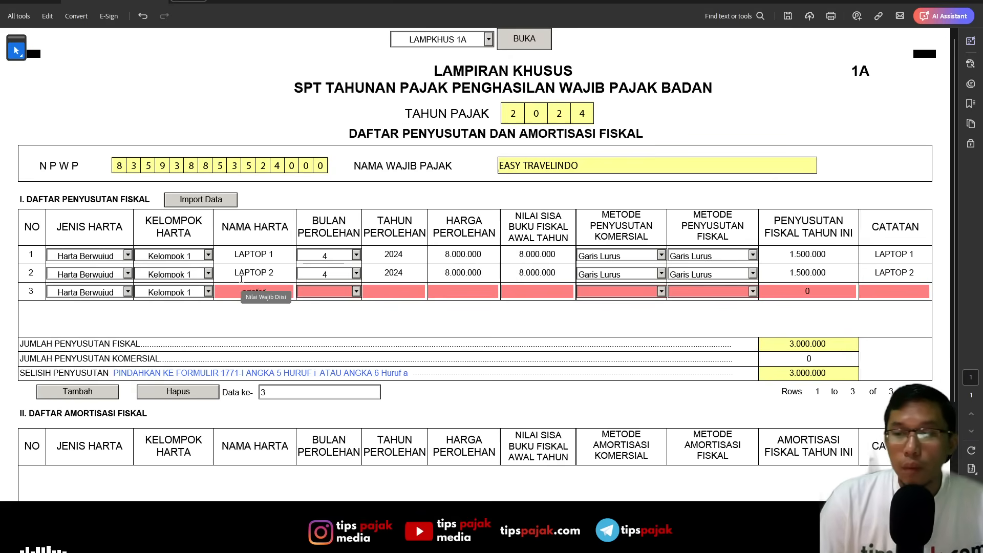
- Set the printer row's acquisition month to 4 and acquisition year to 2024
key("Tab")
type("4")
key("Tab")
type("2024")
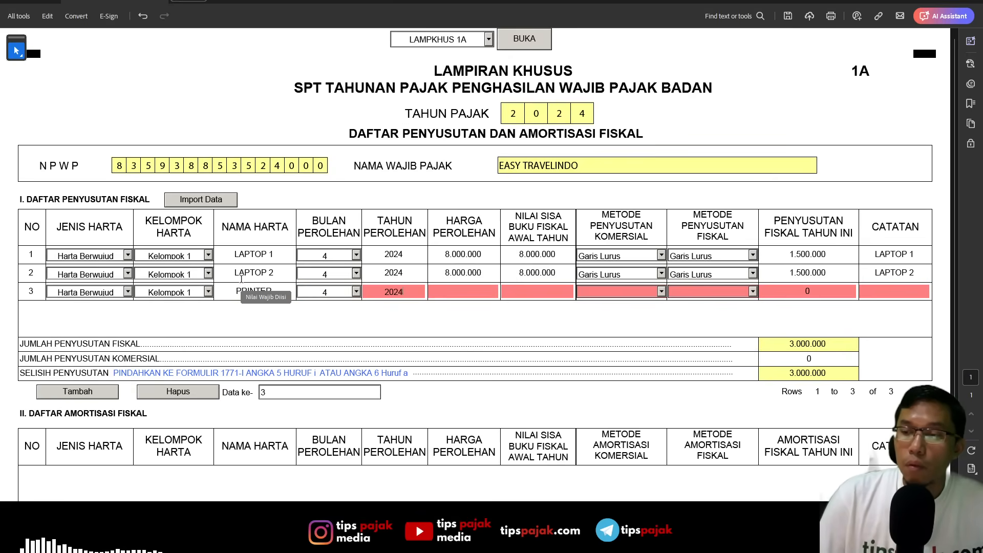
- Enter 2.000.000 as both the printer's acquisition price and its fiscal book value at the start of the year
key("Tab")
key("alt+Tab")
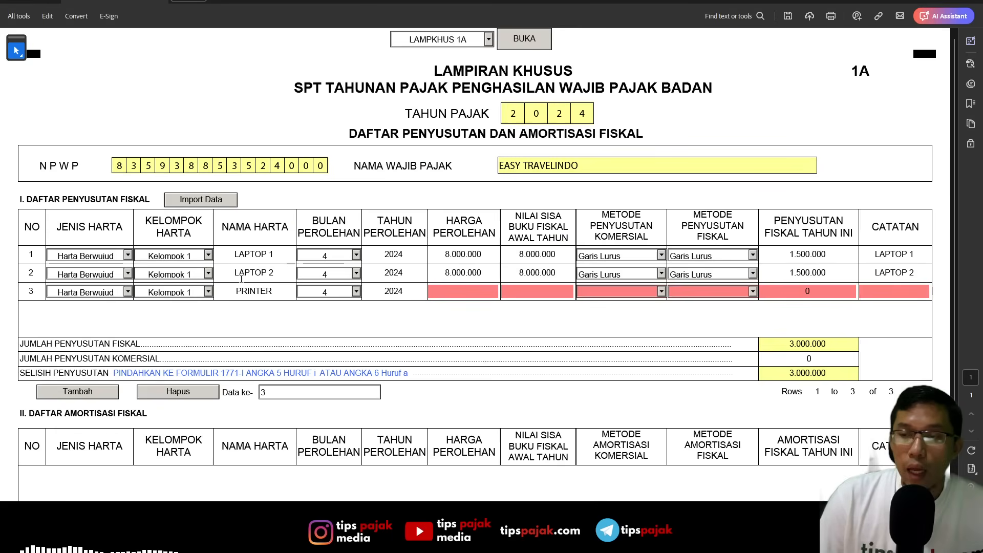
key("alt+Tab")
type("2.000.000")
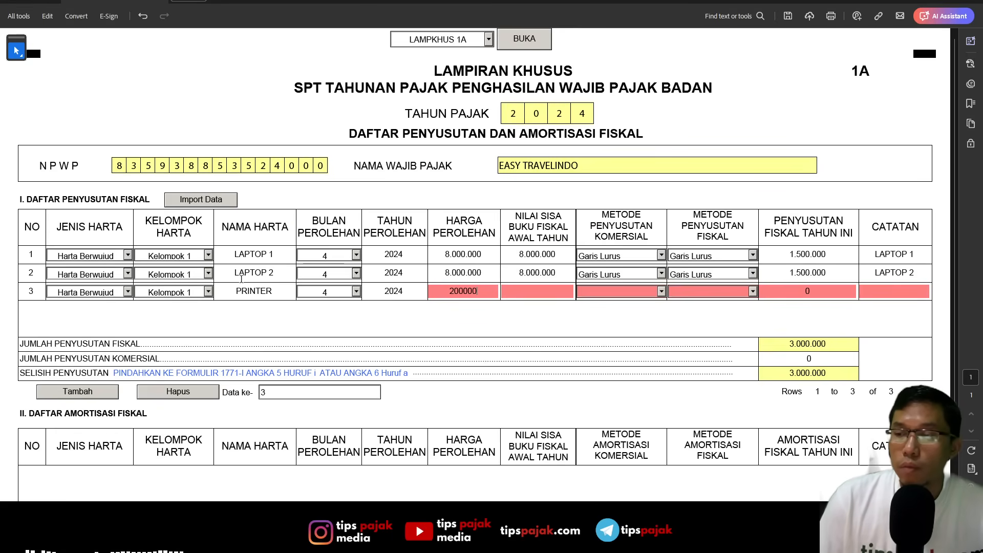
key("Tab")
type("2500")
key("BackSpace")
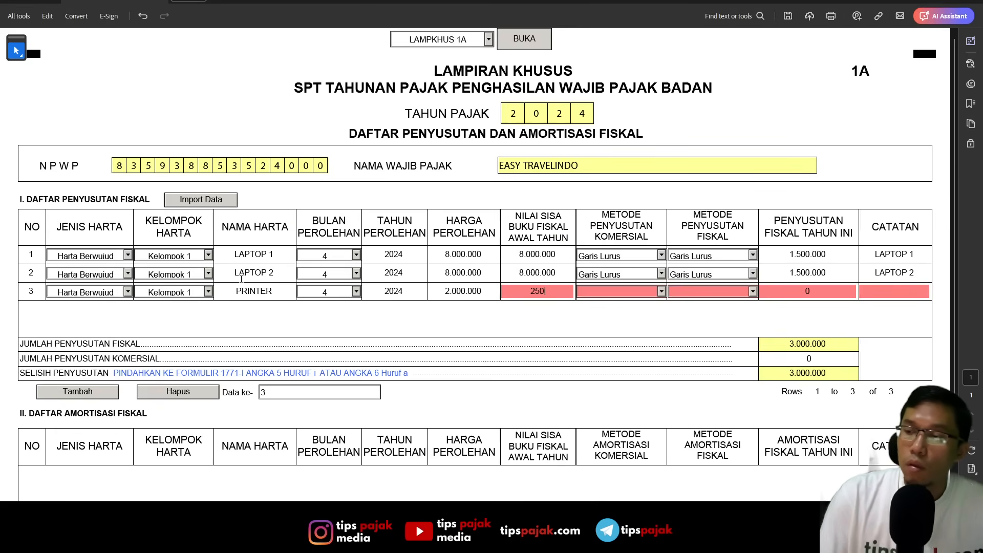
type("000000")
- Set the printer's commercial and fiscal depreciation methods to Garis Lurus
key("Tab")
key("Down")
key("Tab")
key("Down")
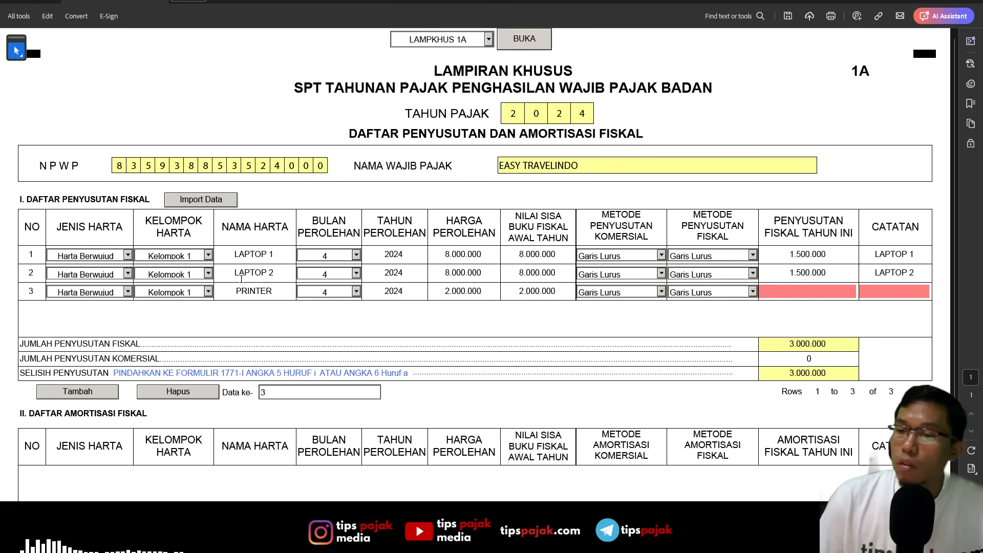
- Check the printer's 2024 depreciation in daftar aset, then enter 375000 as its fiscal depreciation and "printer" as its note
key("alt+Tab")
key("alt+Tab")
key("Tab")
type("375000")
key("alt+Tab")
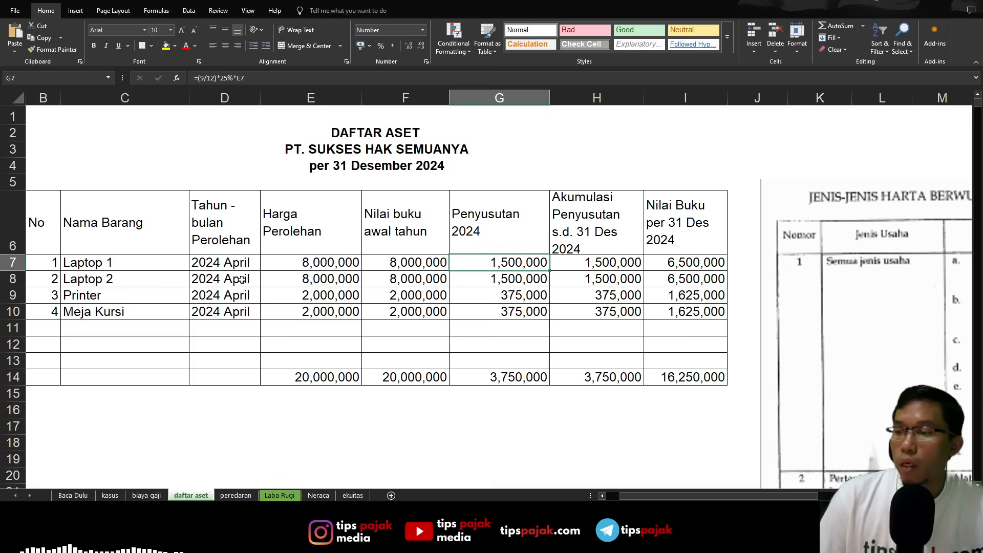
key("alt+Tab")
type("printer")
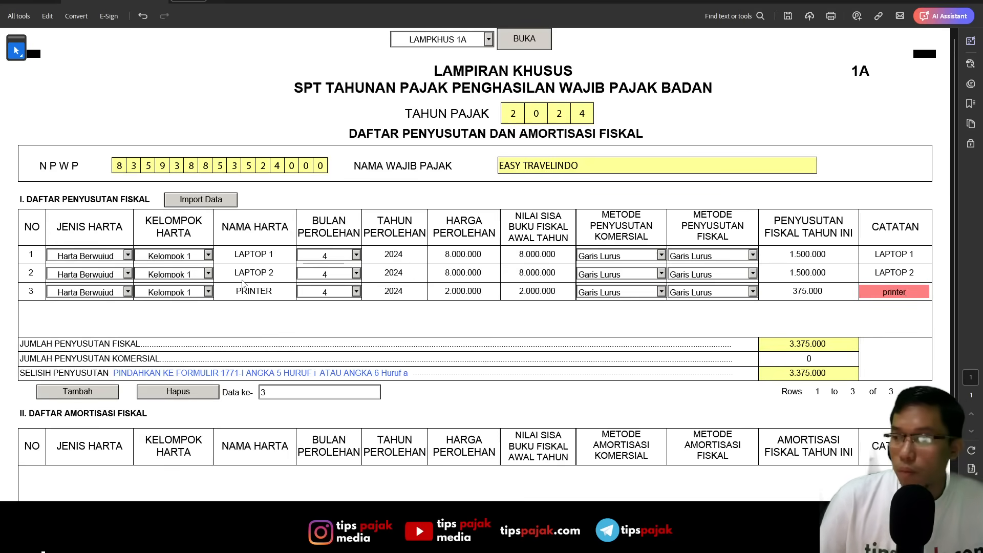
key("Tab")
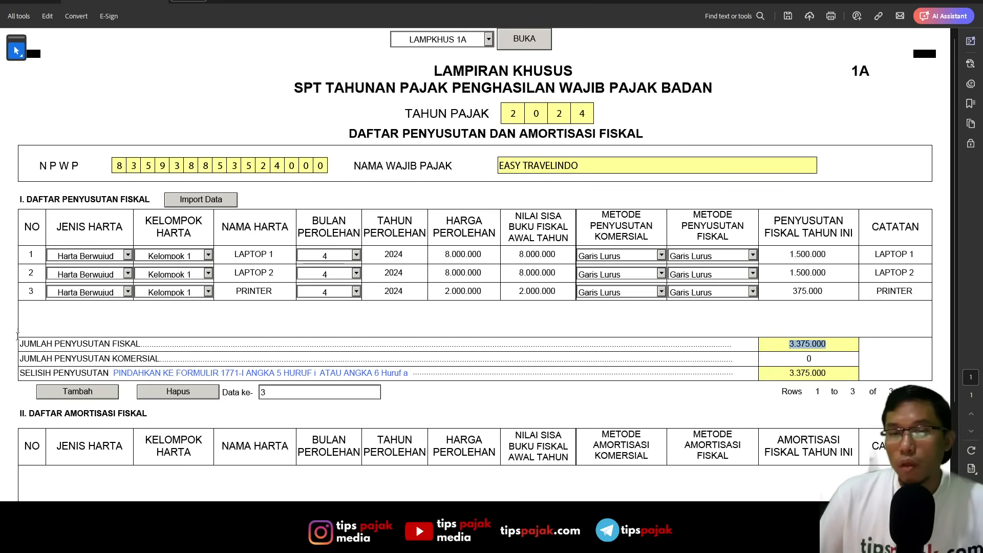
- Add a fourth depreciation row for the next asset in daftar aset, with type Harta Berwujud and group Kelompok 1
left_click(97, 398)
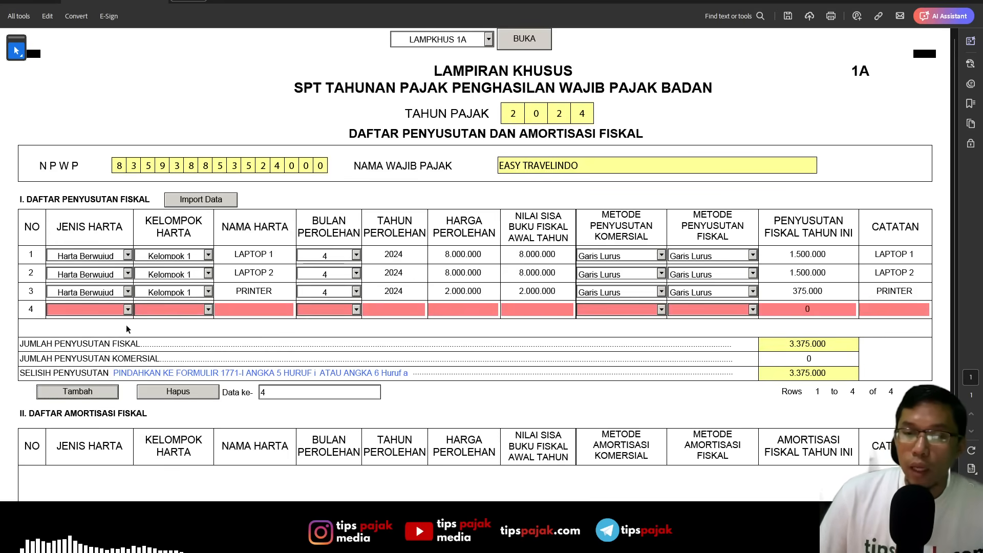
key("alt+Tab")
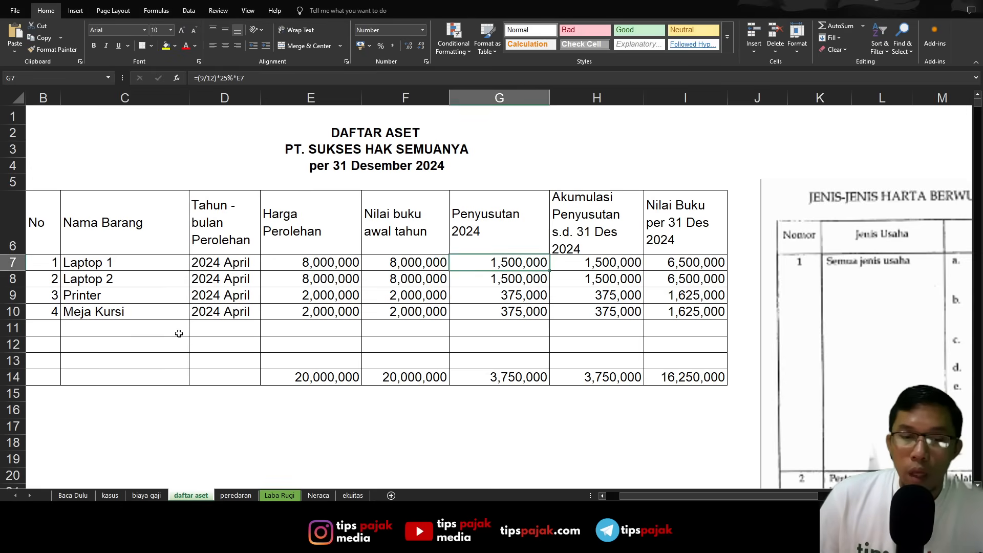
key("alt+Tab")
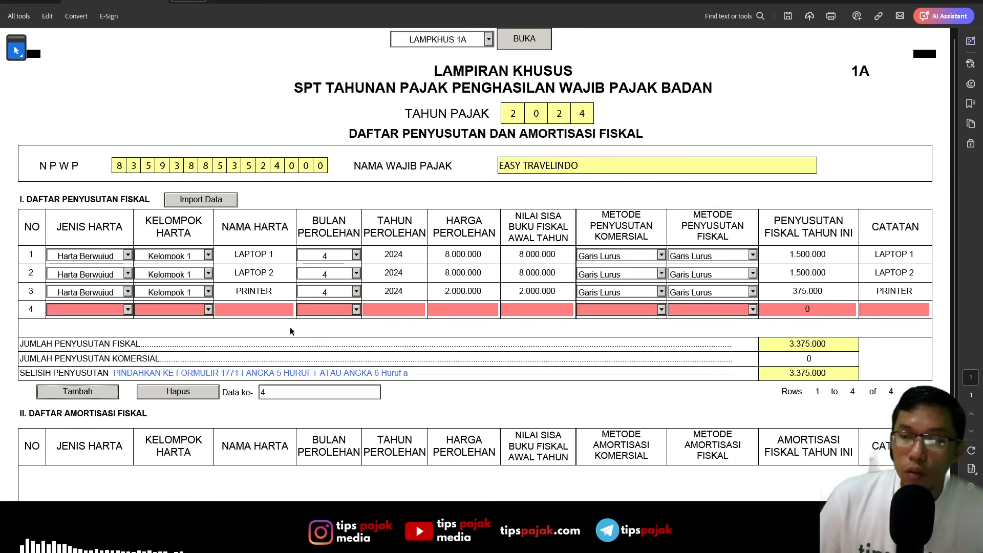
left_click(128, 309)
left_click(92, 318)
left_click(208, 309)
left_click(165, 319)
- Name the fourth asset MEJA KURSI and set its acquisition month to 4 and year to 2024
left_click(267, 309)
type("MEJA KURSI")
key("Tab")
type("4")
key("Tab")
type("2024")
key("Tab")
type("200.0")
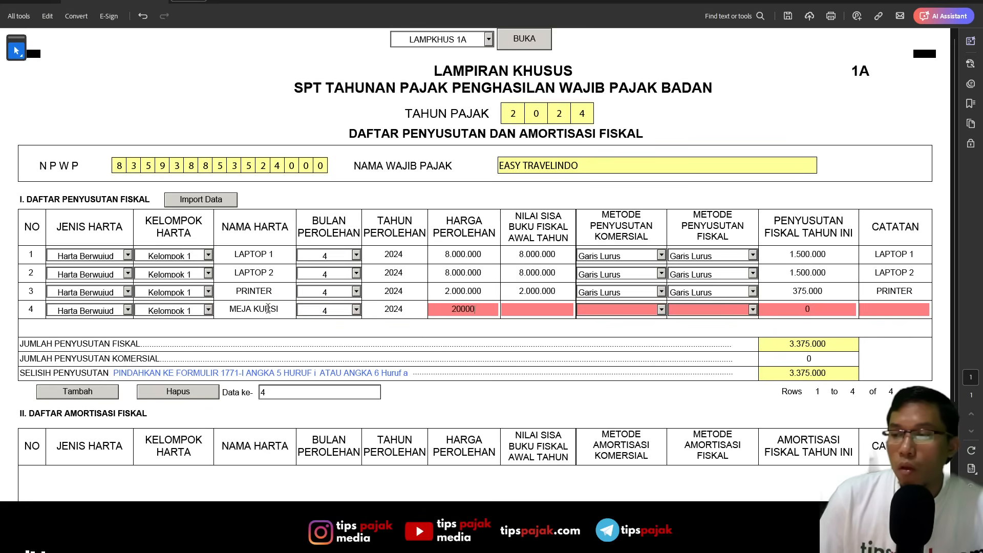
type("00")
key("Tab")
type("20")
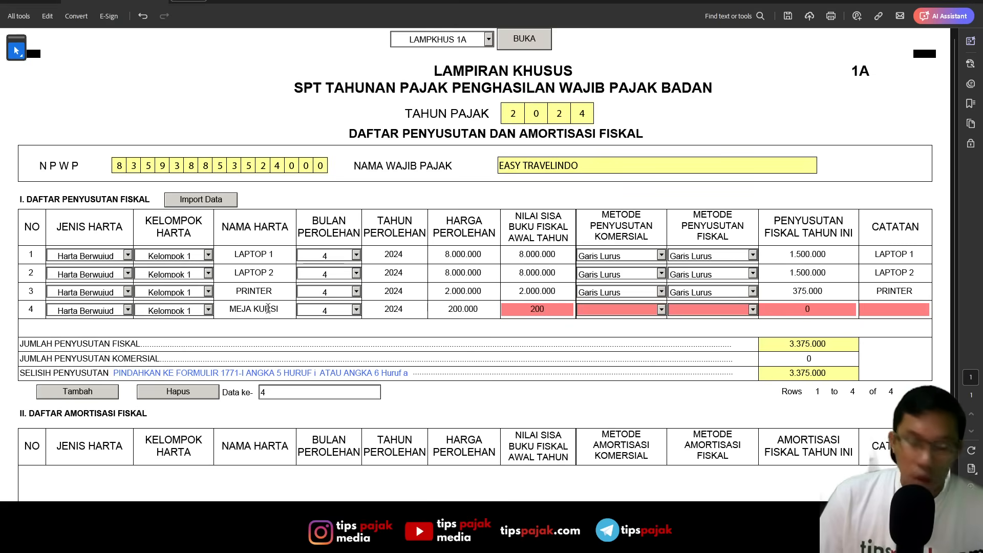
key("shift+Tab")
- Enter 2.000.000 as the MEJA KURSI row's acquisition price and fiscal book value at the start of the year
type("2.000.00")
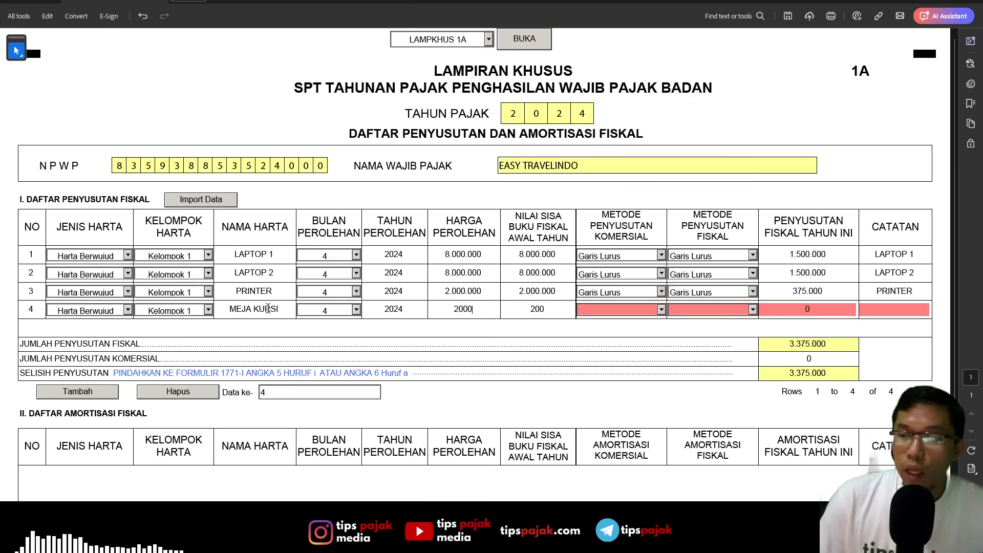
type("0")
key("Tab")
type("2.000.000")
- Set both the commercial and fiscal depreciation methods of the MEJA KURSI row to Garis Lurus
key("Tab")
key("g")
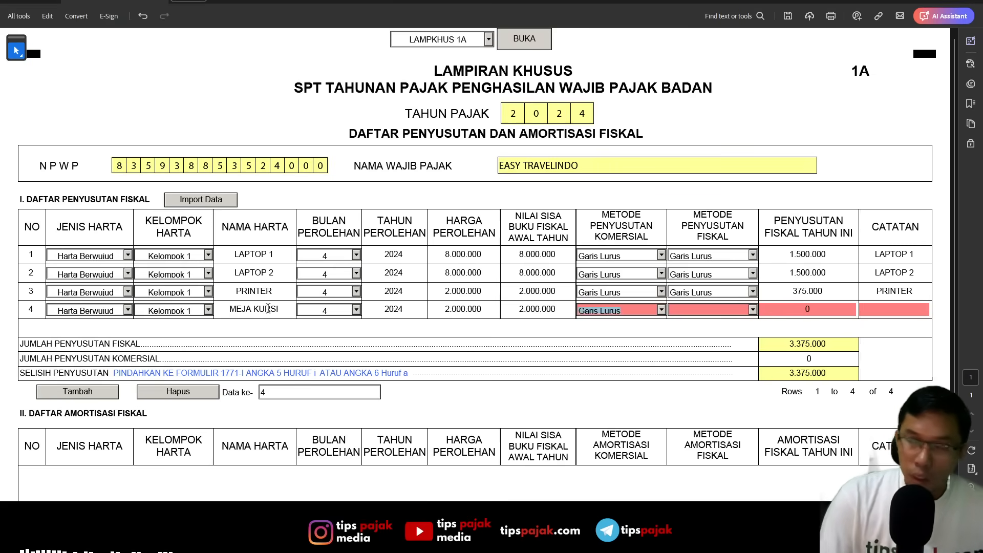
key("Tab")
key("g")
- Enter 375000 as the MEJA KURSI row's fiscal depreciation this year and MEJA KURSI as its note
key("Tab")
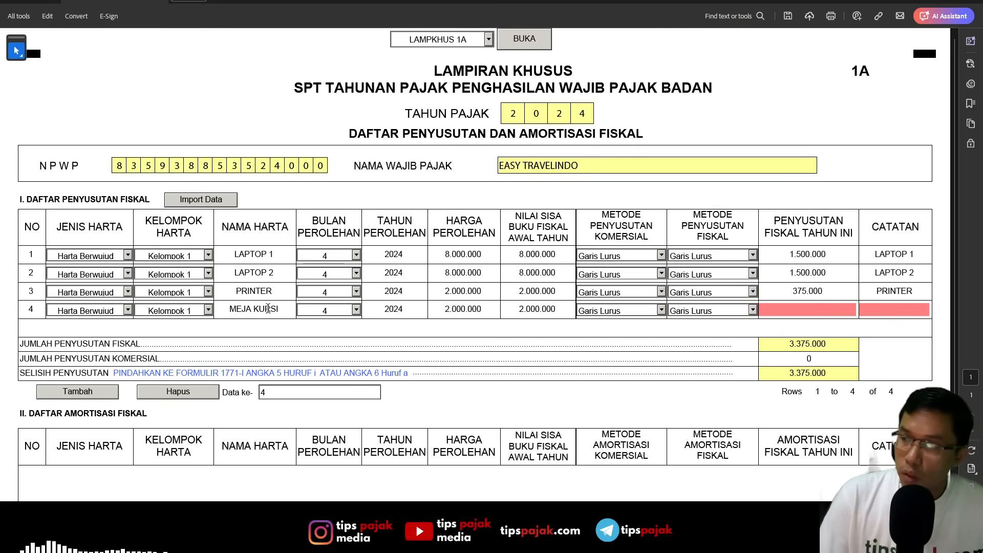
type("375000")
key("Tab")
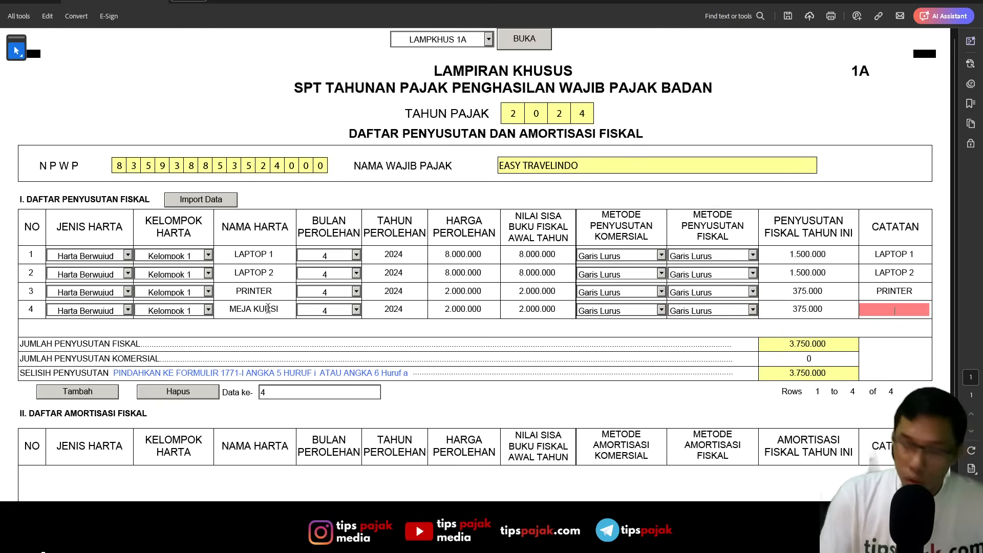
type("MEJA KURSI")
key("Tab")
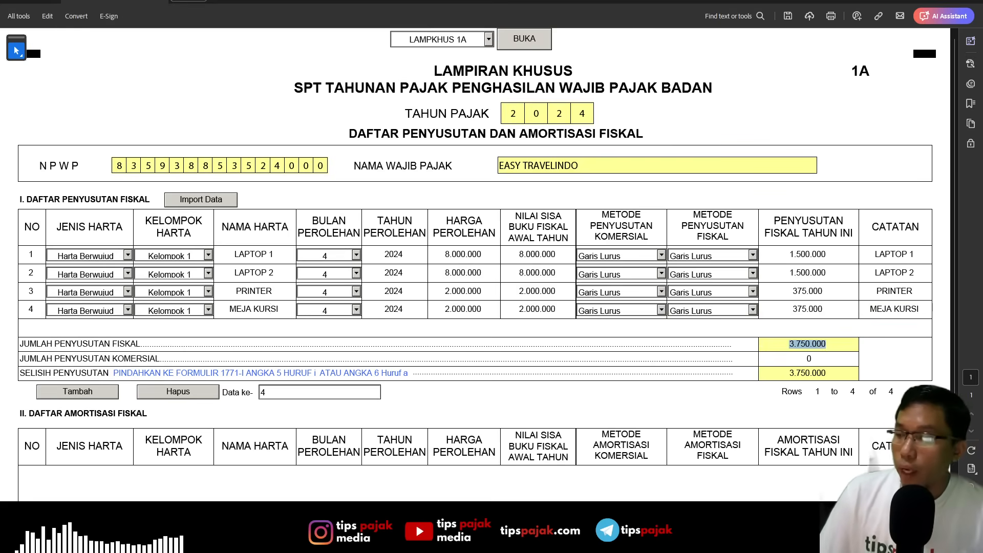
- Compare the depreciation totals in daftar aset with the total fiscal depreciation in LAMPKHUS 1A
key("alt+Tab")
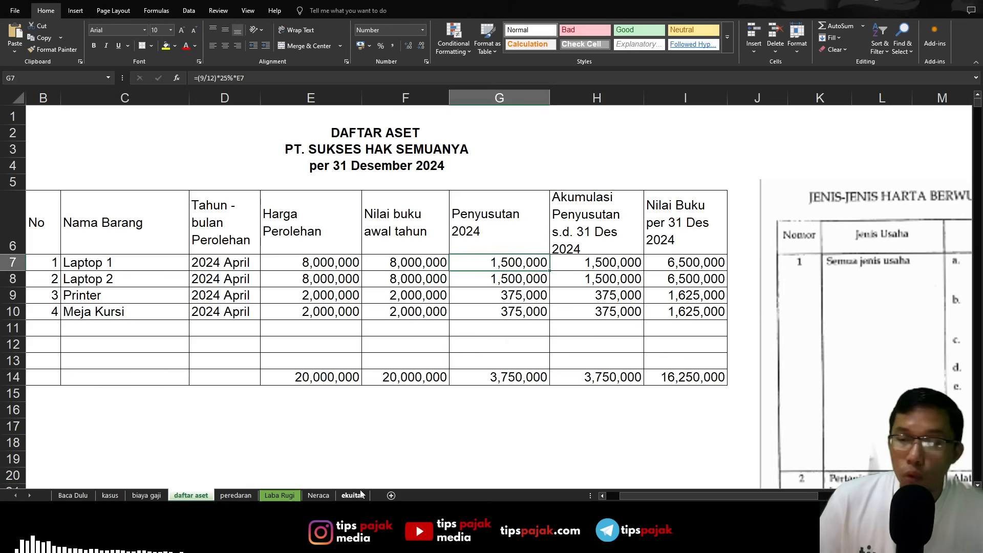
left_click(626, 418)
left_click(616, 374)
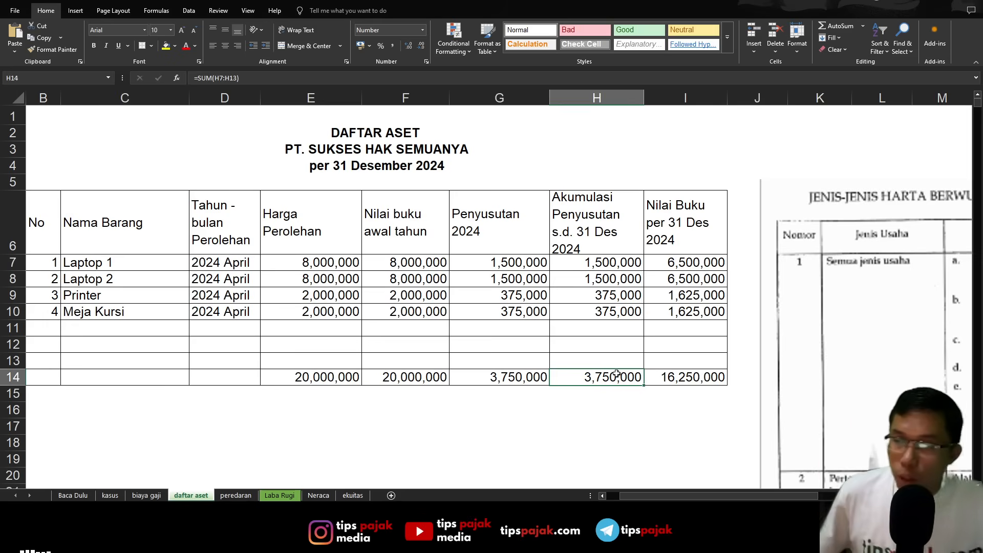
key("alt+Tab")
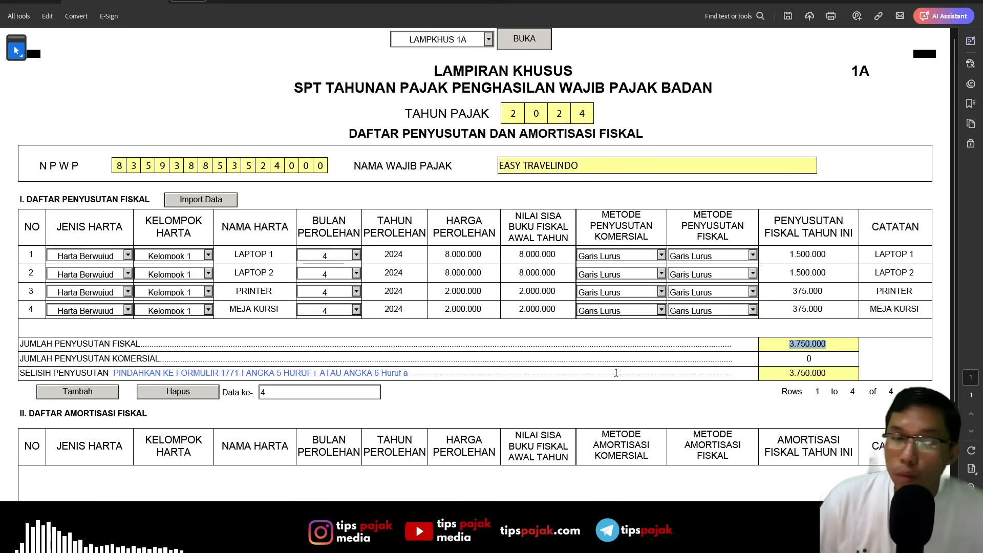
key("alt+Tab")
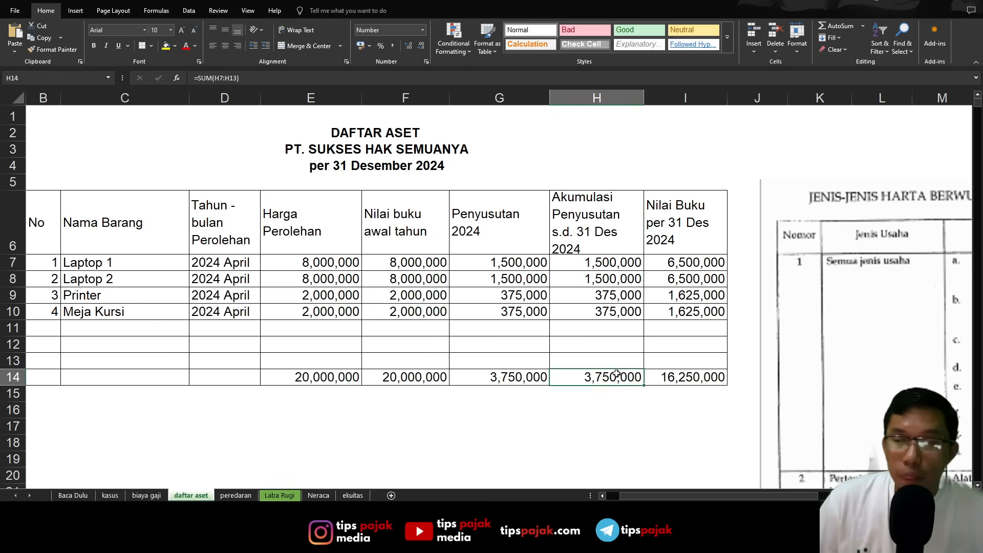
key("alt+Tab")
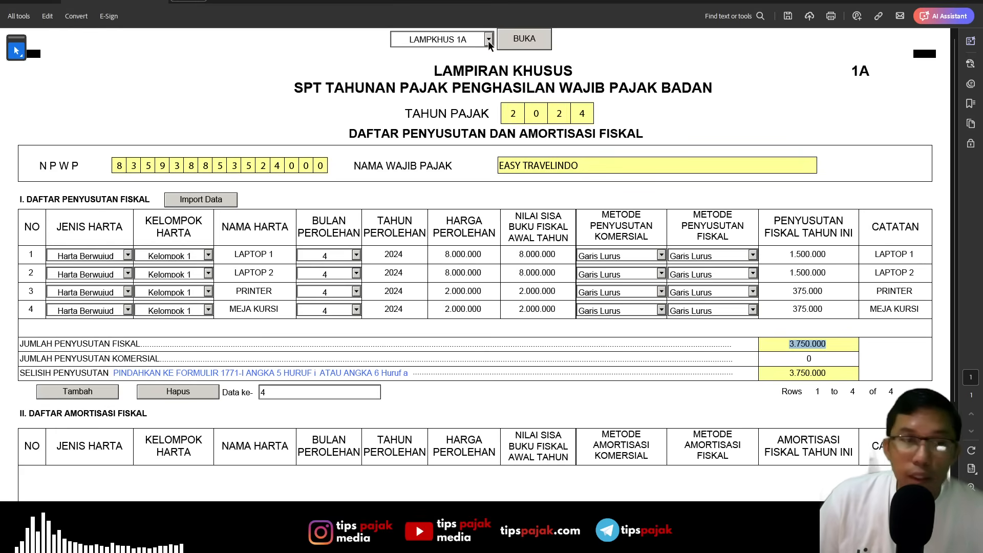
- Open the LAMPIRAN VI attachment of the tax return
left_click(487, 40)
left_click(464, 120)
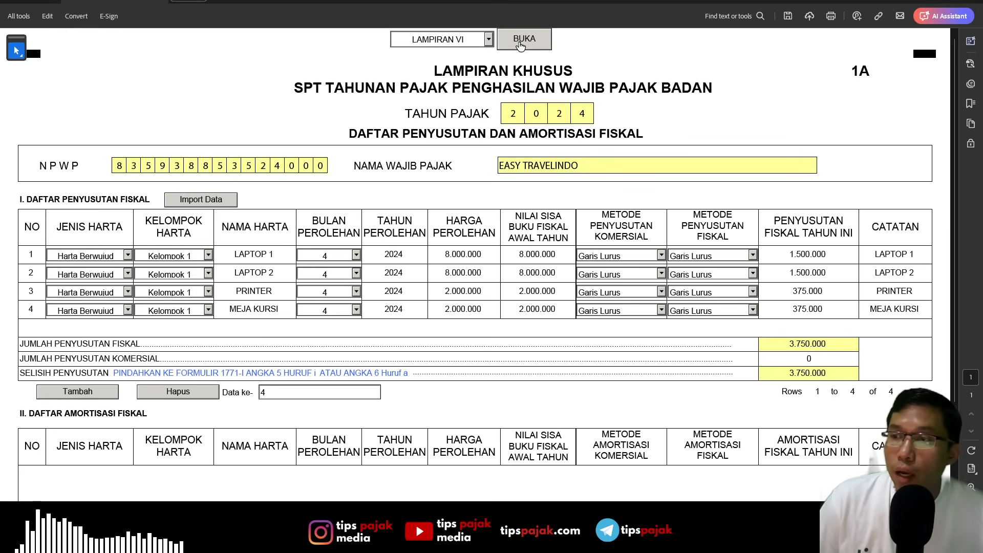
left_click(518, 46)
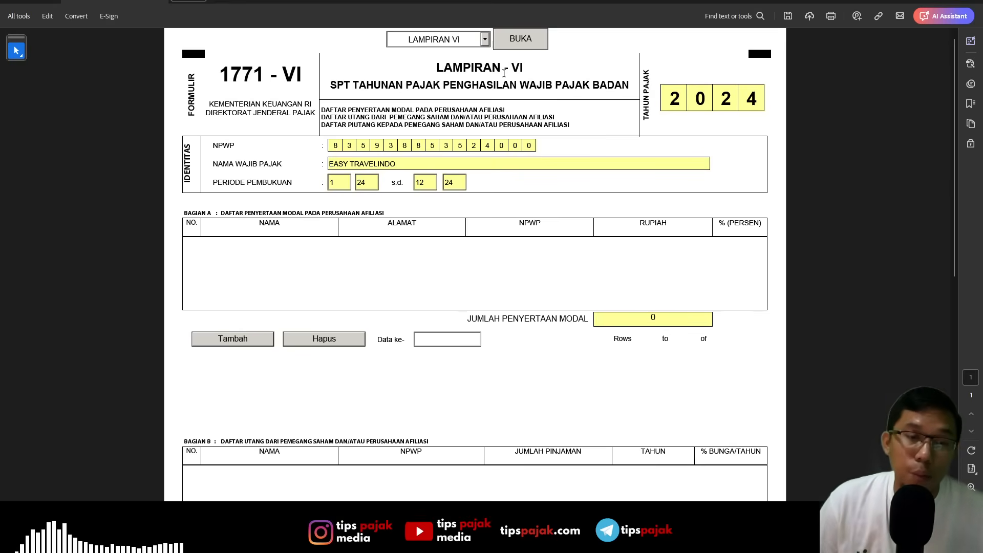
- Examine Form 1771-VI's lists of affiliate capital participation, debts and receivables in Bagian A, B and C
scroll(508, 133, "up", 1)
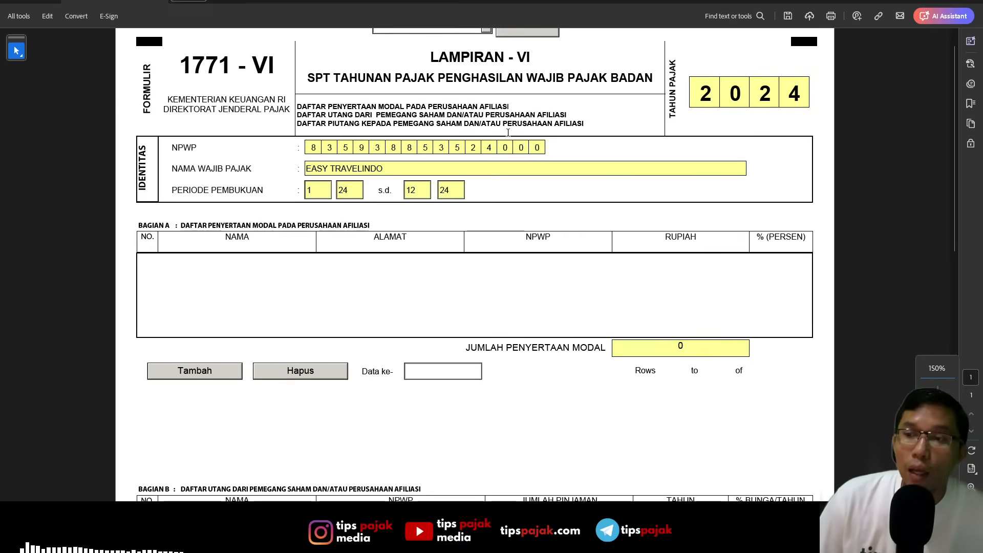
scroll(508, 133, "up", 1)
left_click(486, 41)
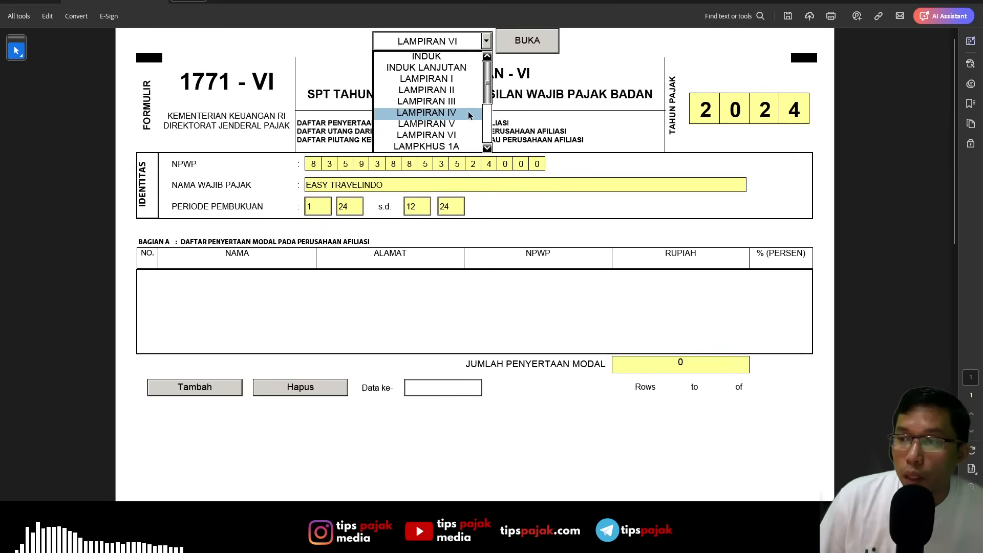
left_click(463, 293)
scroll(463, 293, "down", 1)
scroll(463, 291, "up", 1)
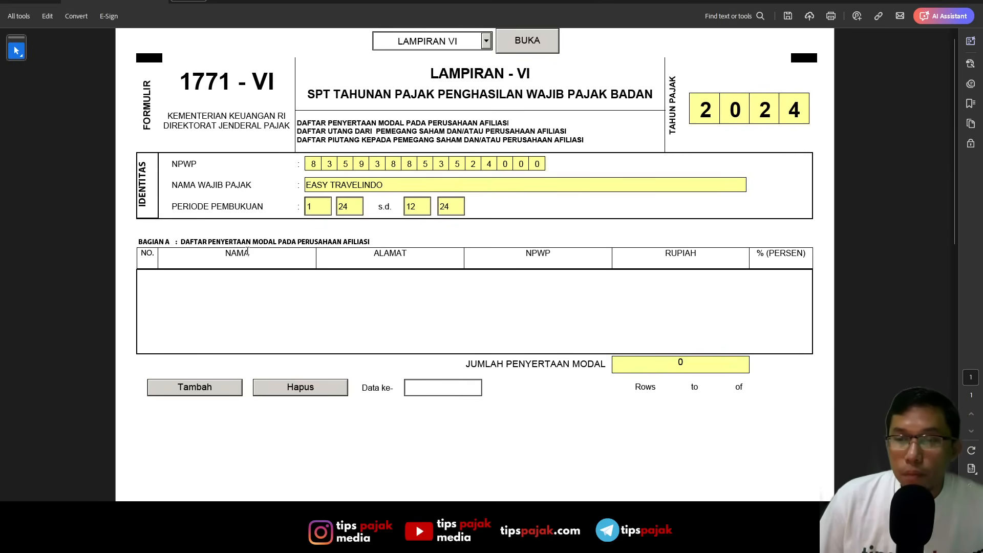
scroll(342, 237, "up", 2)
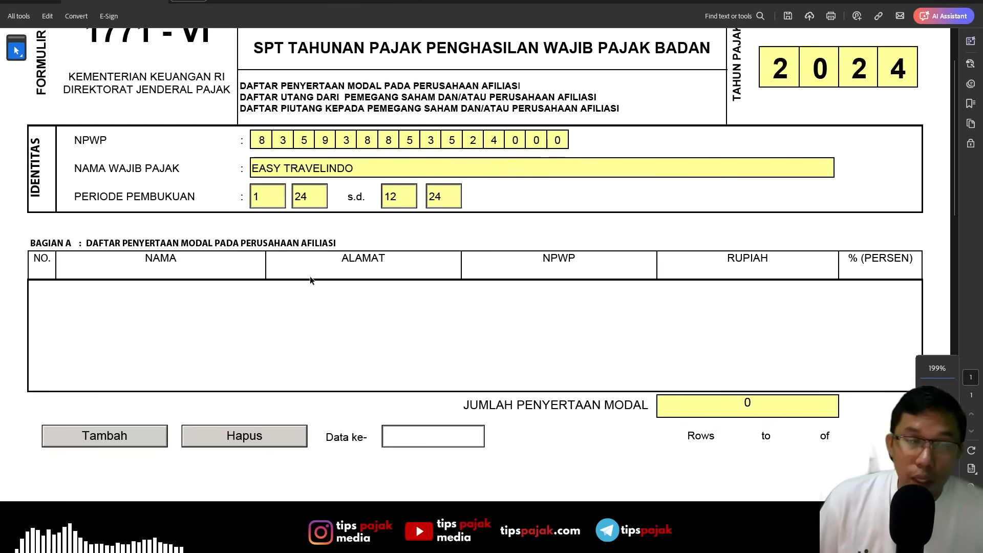
scroll(364, 311, "down", 3)
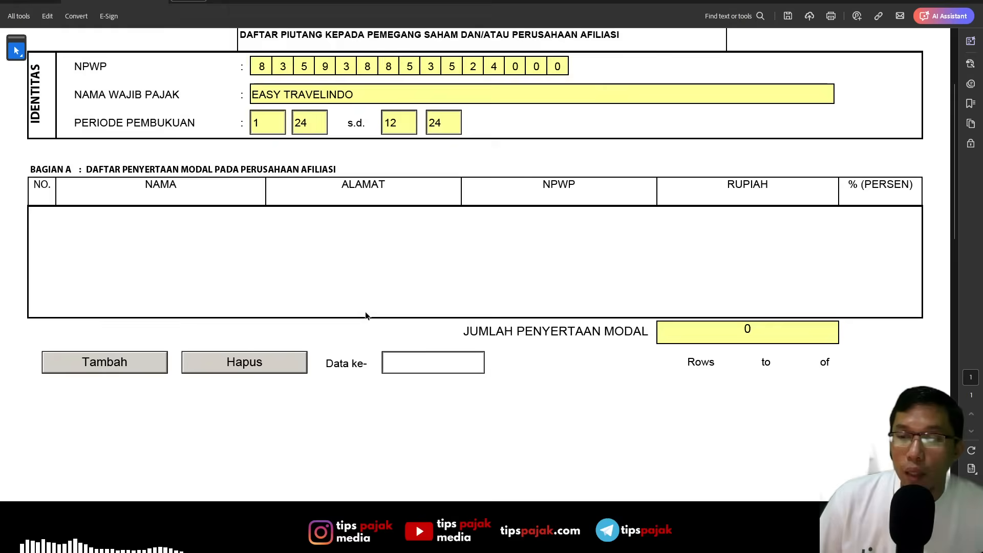
scroll(114, 419, "down", 1)
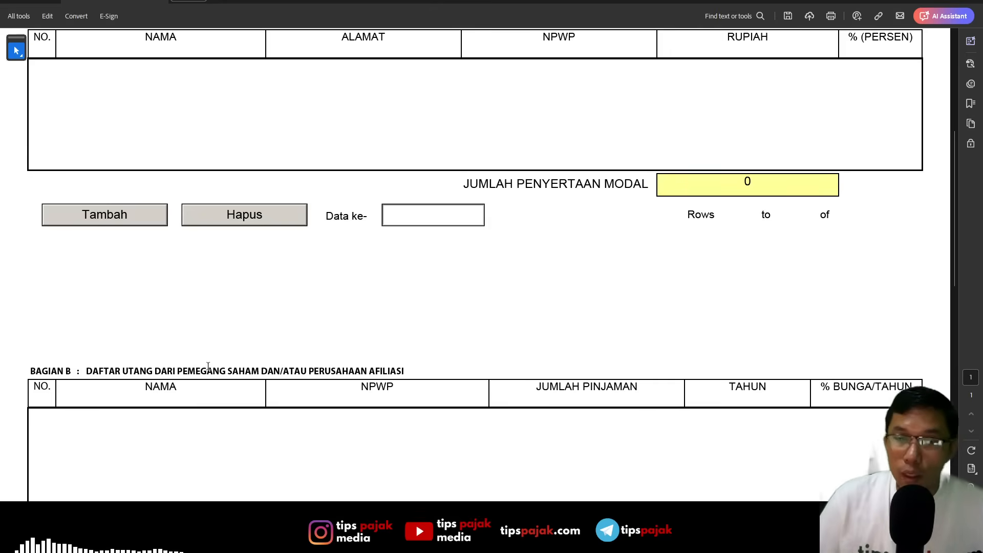
scroll(241, 391, "down", 3)
scroll(347, 351, "up", 2)
scroll(370, 344, "down", 2)
scroll(373, 343, "down", 6)
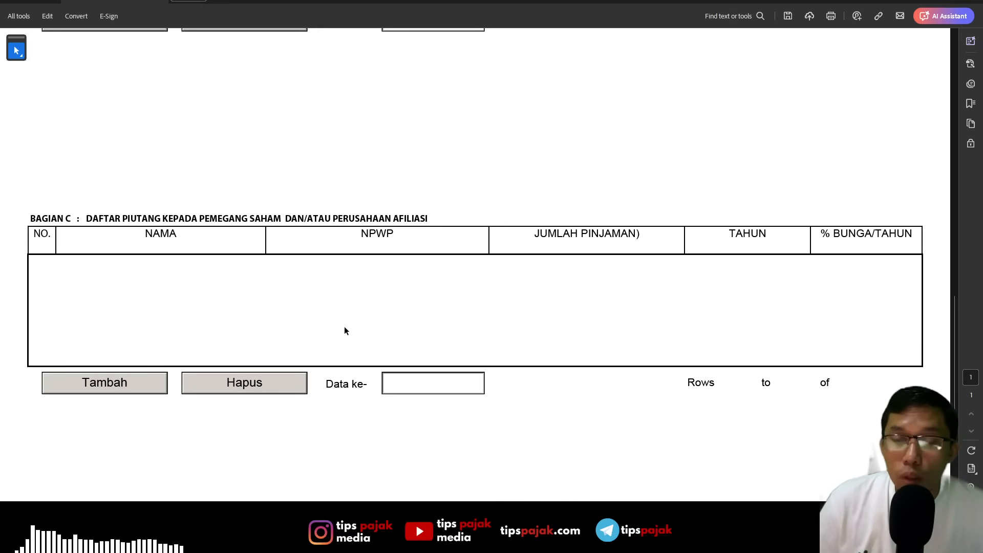
- Switch from Form 1771-VI to the LAMPIRAN V attachment
scroll(384, 295, "up", 7)
scroll(384, 297, "up", 7)
left_click(492, 44)
left_click(561, 43)
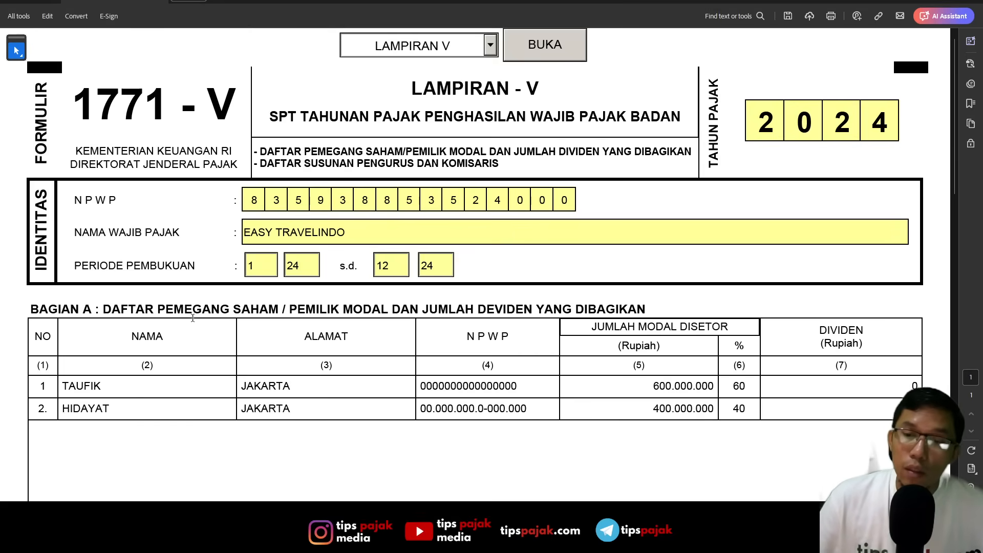
- Examine the shareholder list in Bagian A of Form 1771-V, starting with the first shareholder's name
left_click_drag(196, 312, 393, 312)
left_click(161, 396)
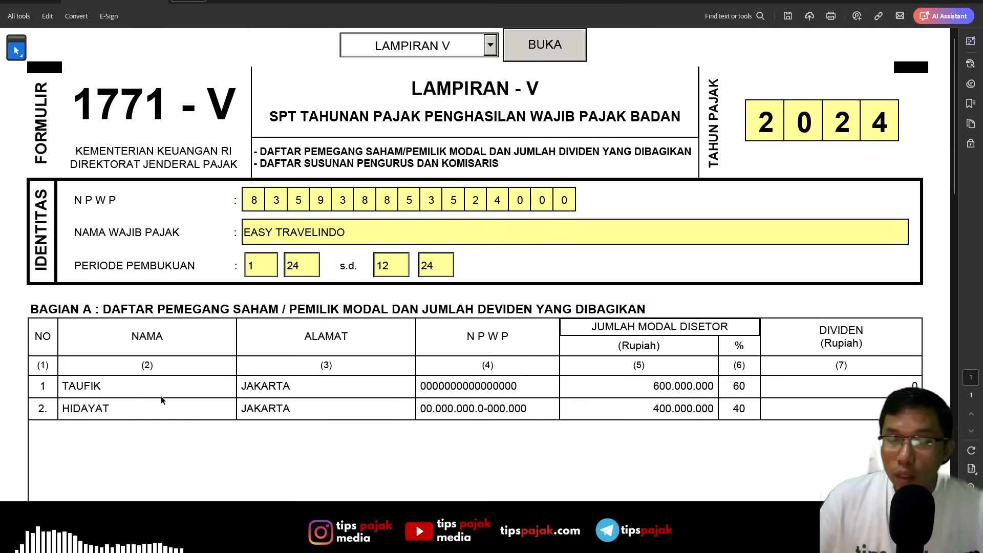
left_click(113, 388)
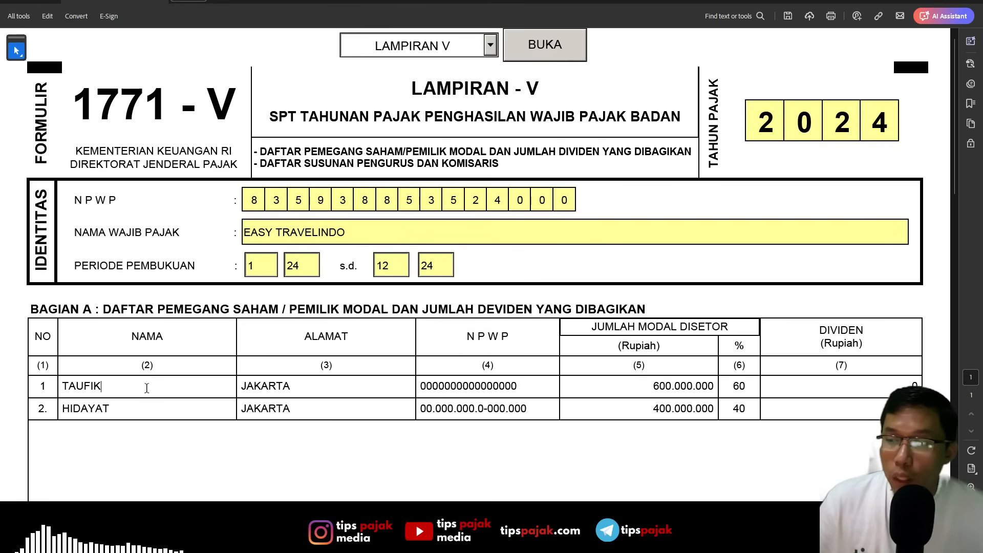
- Examine both shareholders' addresses, paid-up capital and percentages, and the JUMLAH BAGIAN A totals on Form 1771-V
key("Tab")
key("Tab")
left_click(132, 407)
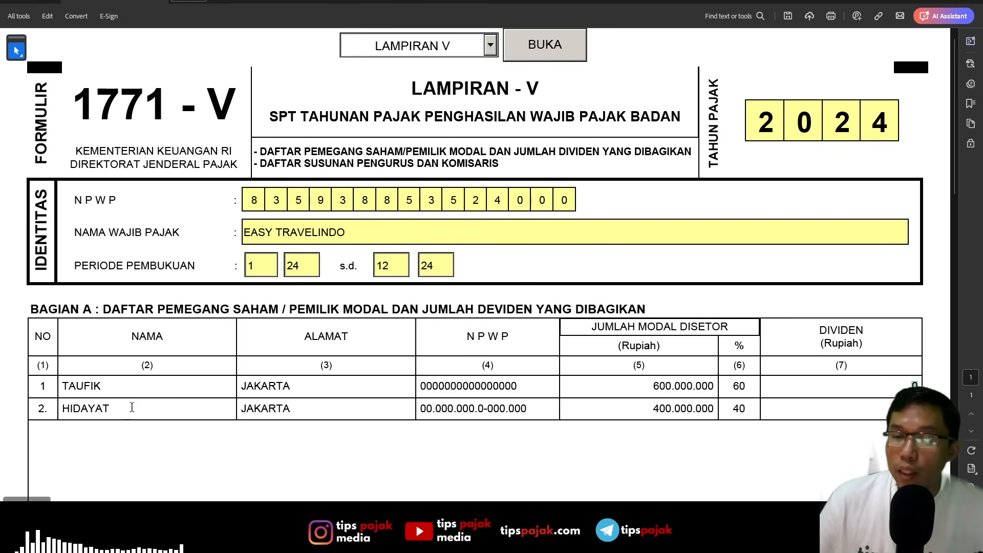
key("Tab")
key("Tab")
key("Tab")
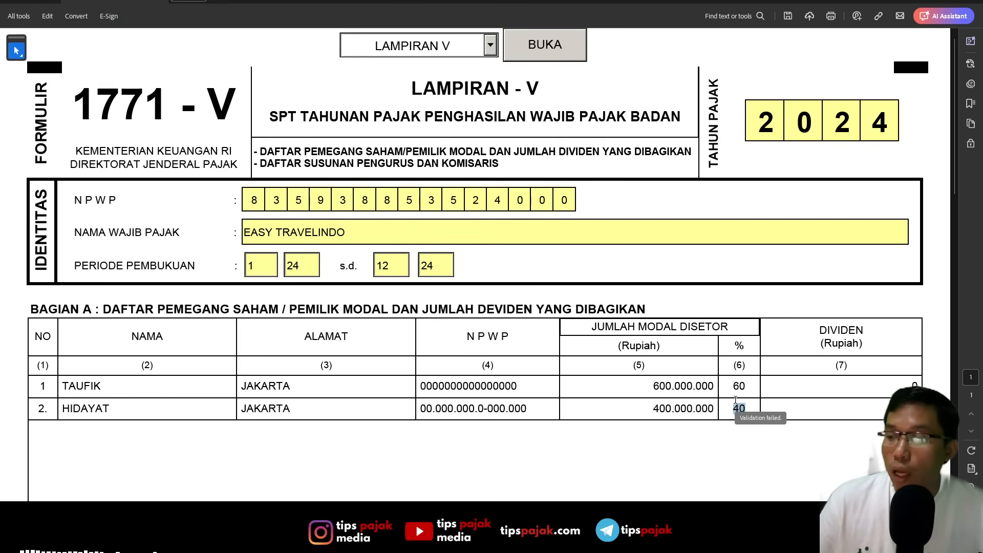
scroll(631, 406, "down", 6)
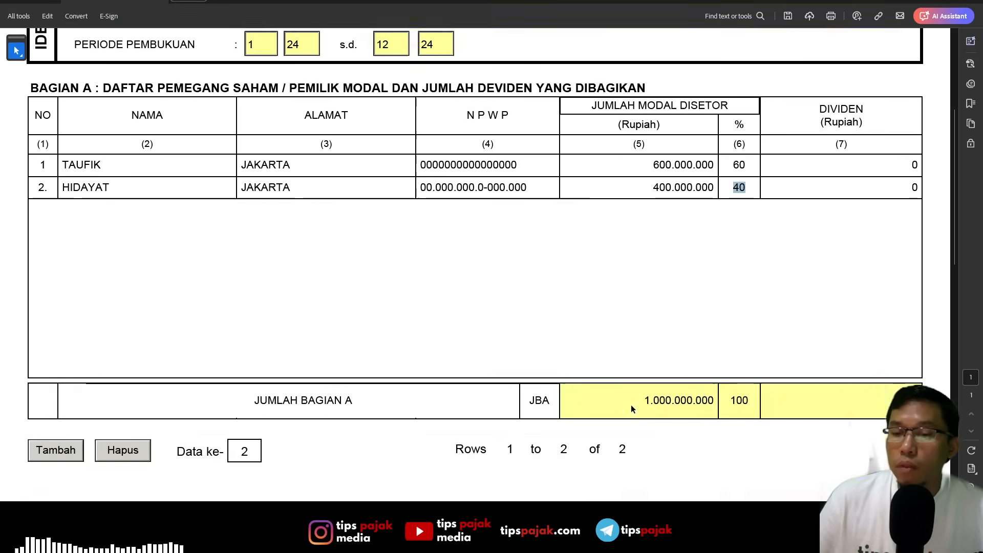
left_click(97, 213)
- Add a third shareholder row to Bagian A of Form 1771-V with TAMBAHAN as its name
left_click(54, 377)
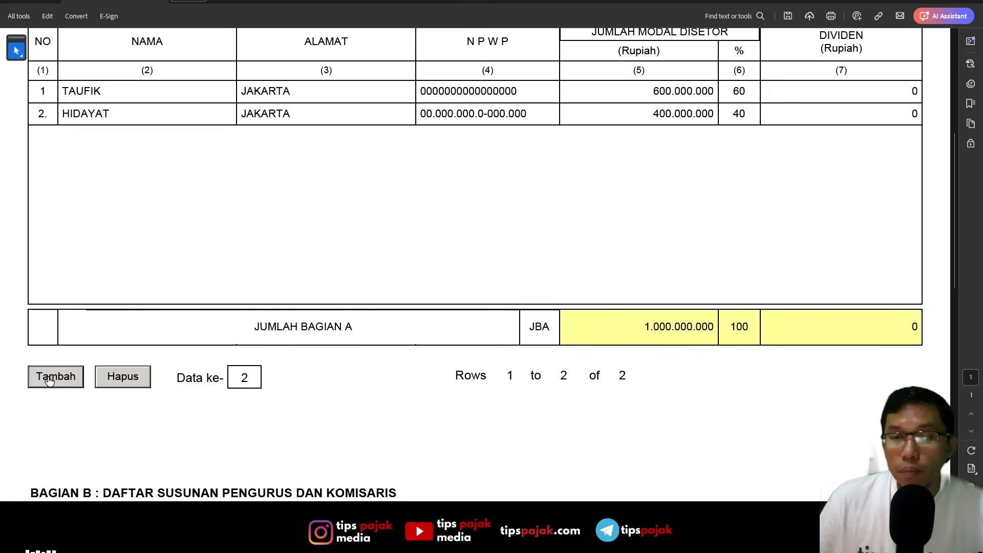
left_click(110, 136)
type("tambahan")
key("Tab")
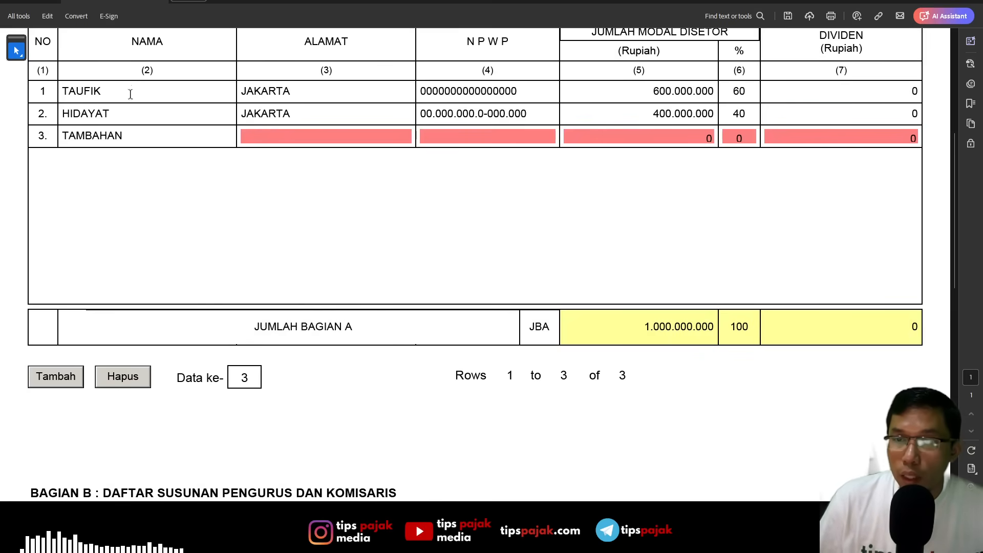
- Delete the TAMBAHAN row from the shareholder list in Bagian A
left_click(95, 113)
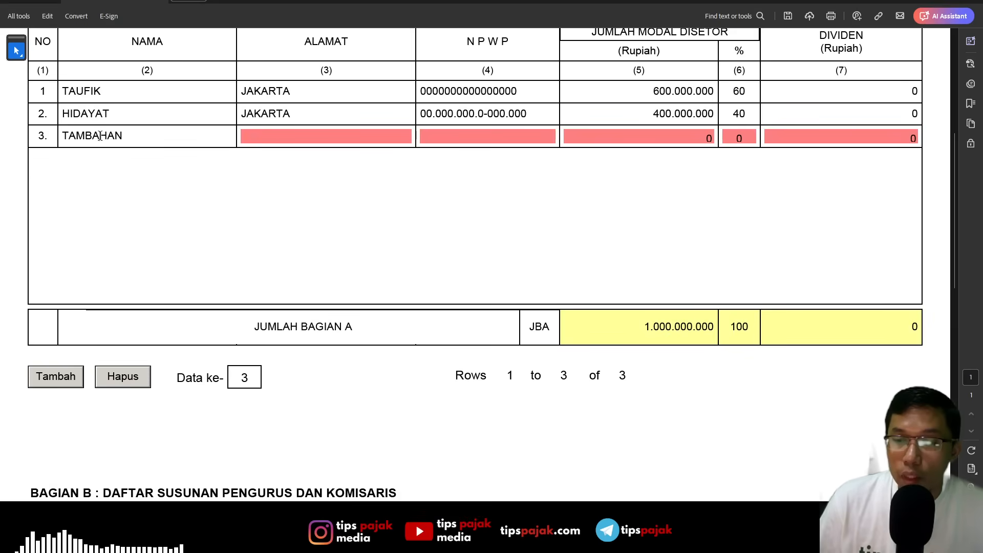
left_click(100, 136)
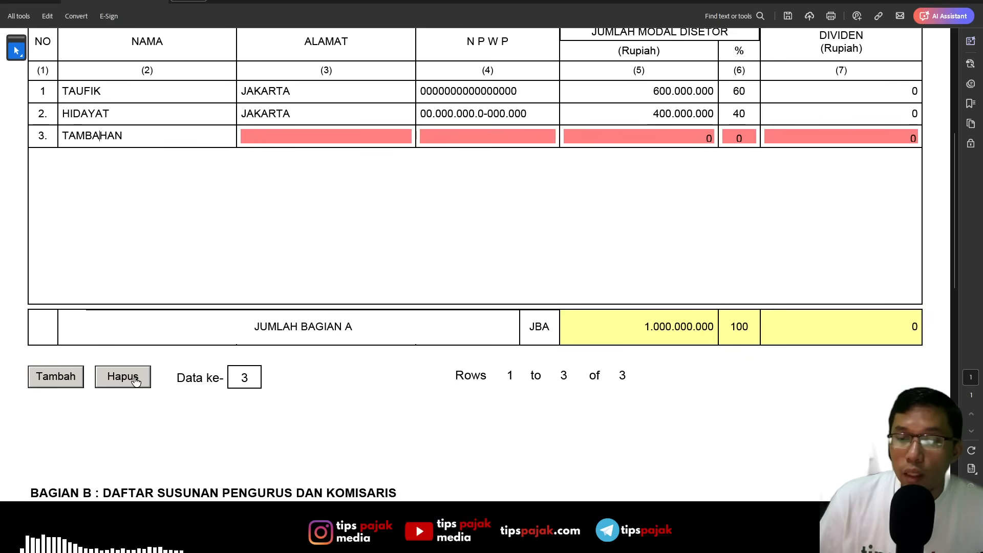
left_click(134, 381)
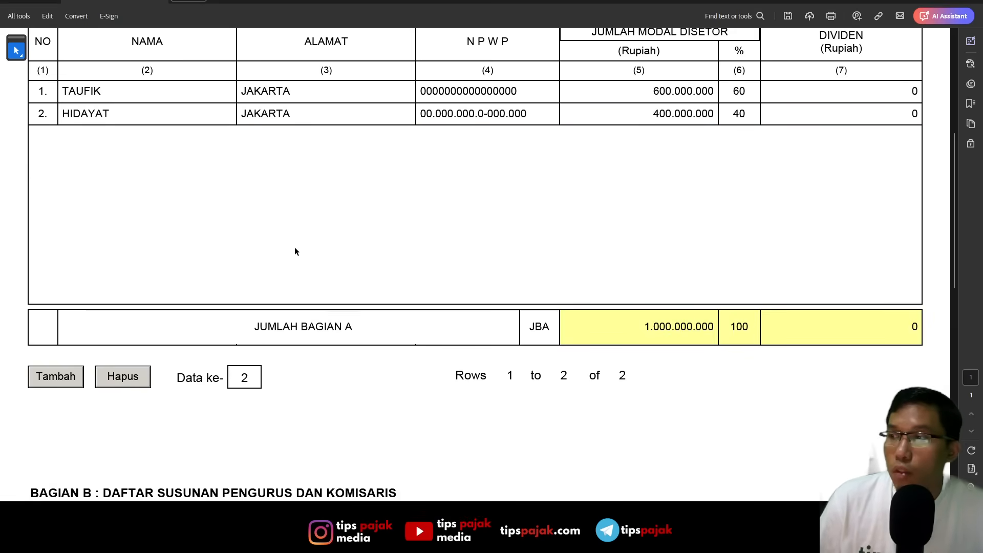
- Examine the list of directors and commissioners in Bagian B of Form 1771-V, including each person's address and position
scroll(312, 268, "up", 1)
scroll(478, 321, "down", 4)
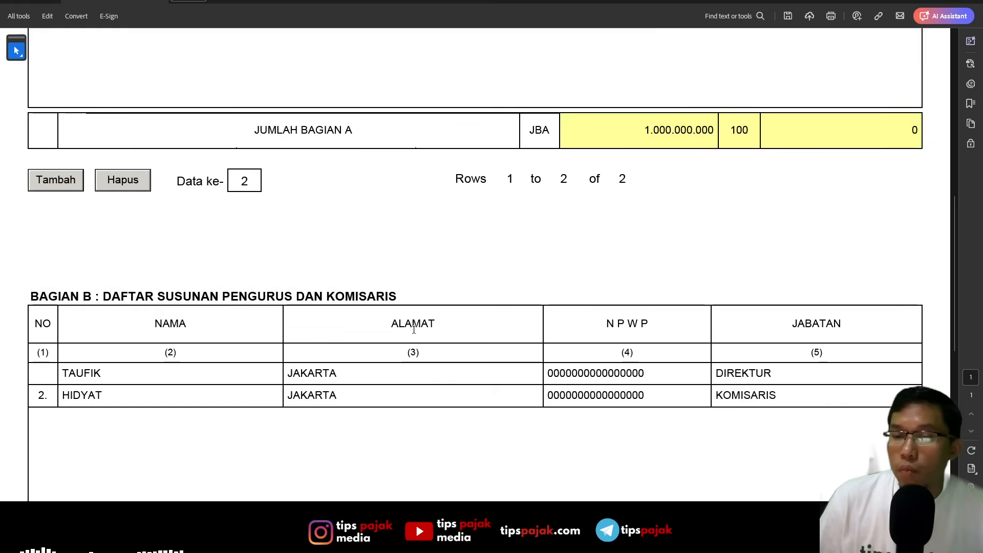
scroll(413, 330, "down", 1)
left_click_drag(196, 280, 436, 266)
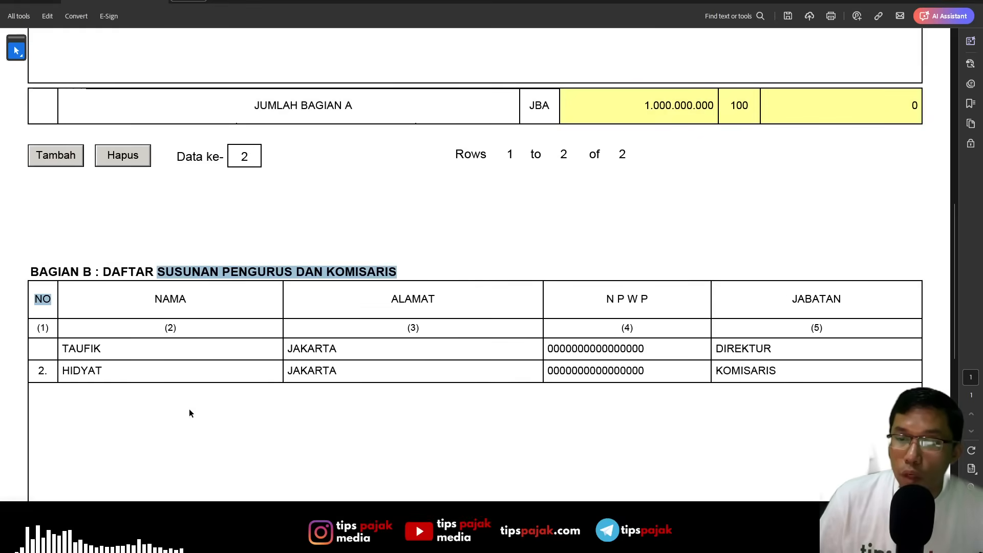
left_click(180, 354)
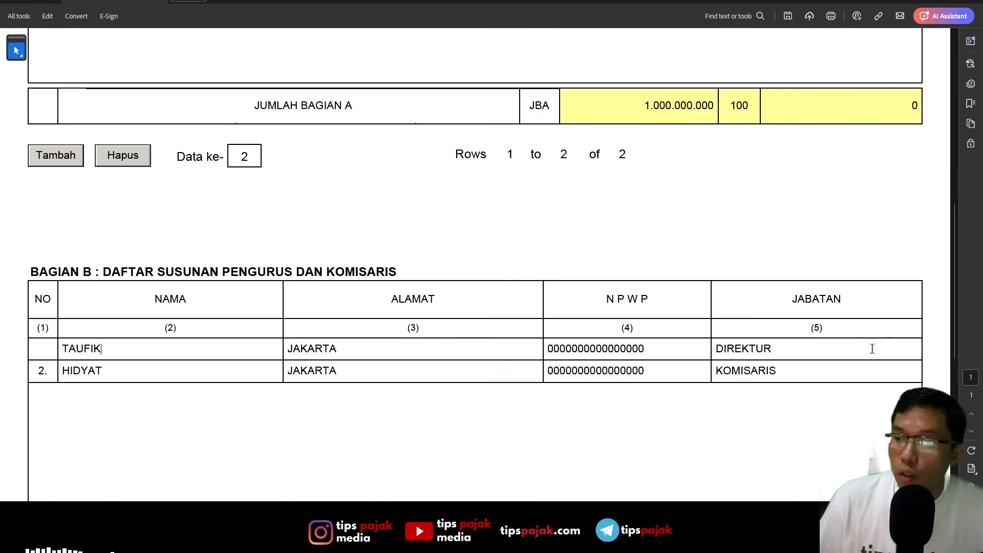
left_click(364, 373)
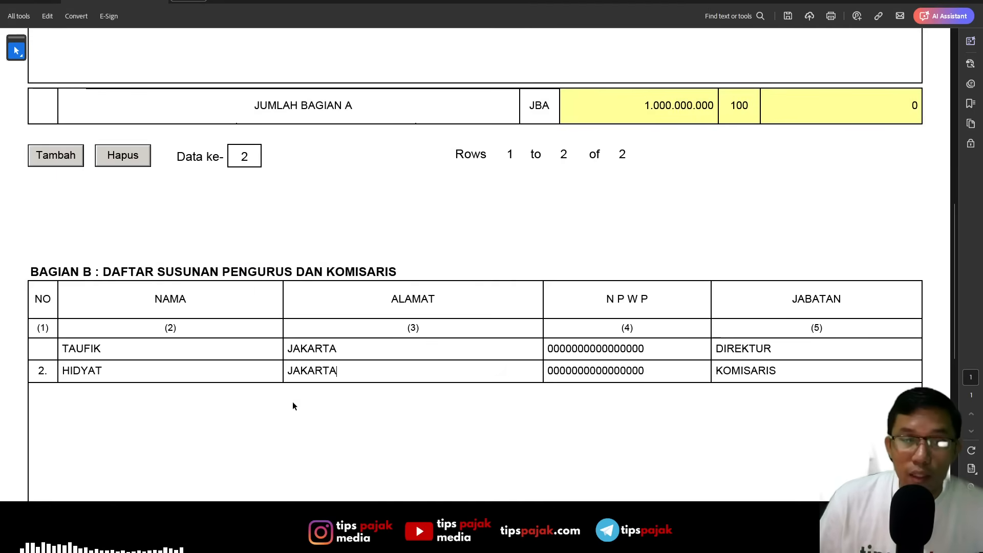
scroll(284, 402, "down", 10)
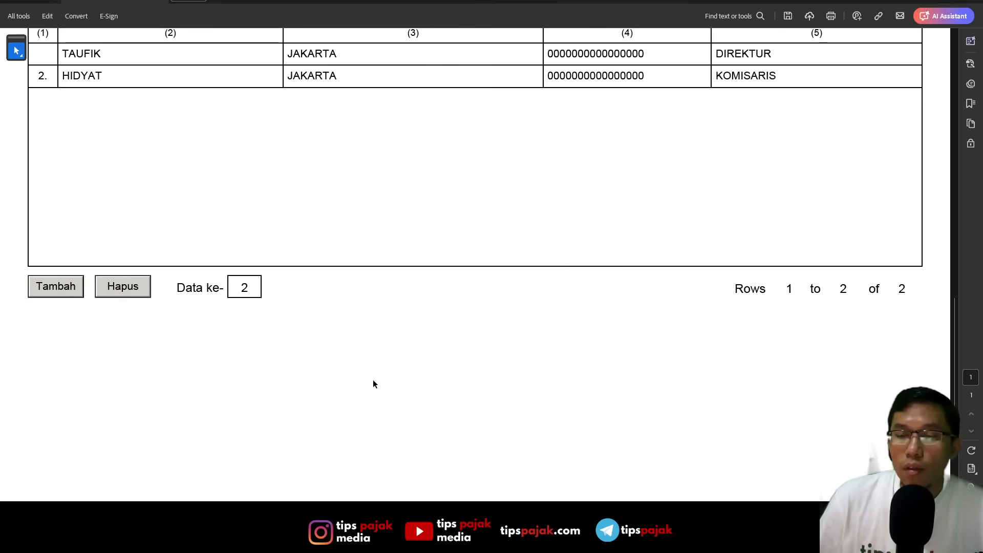
scroll(420, 359, "down", 3)
scroll(425, 348, "up", 10)
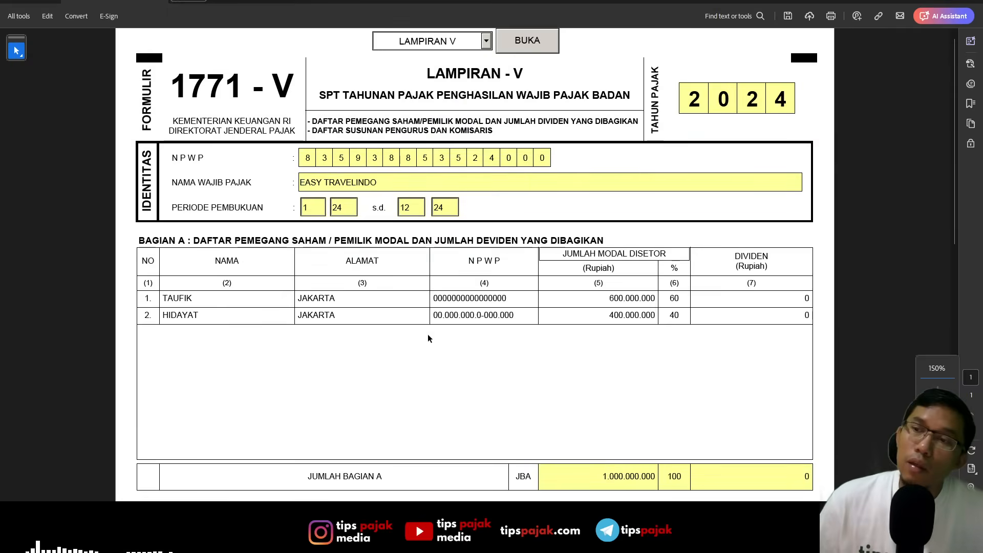
- Switch from Form 1771-V to the LAMPIRAN IV attachment
left_click(486, 41)
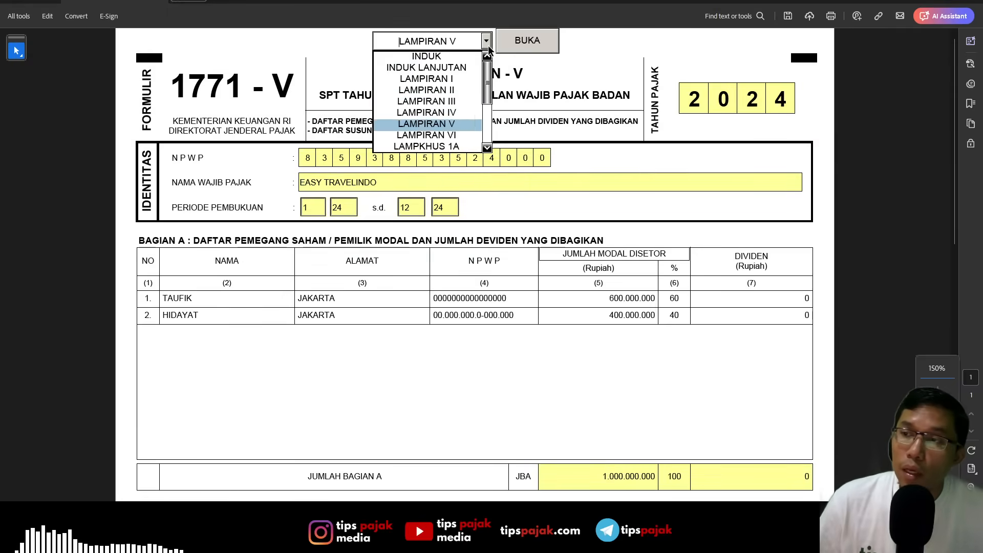
left_click(460, 113)
left_click(526, 41)
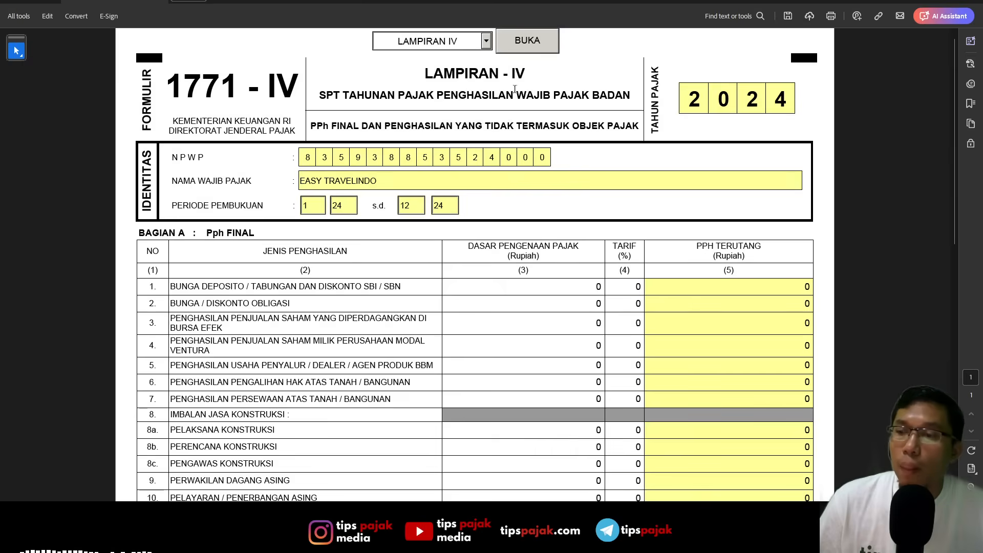
- Examine the final-tax income types in Bagian A of Form 1771-IV, including the construction services items and section 14 for other income
scroll(470, 186, "down", 1)
scroll(470, 185, "down", 3)
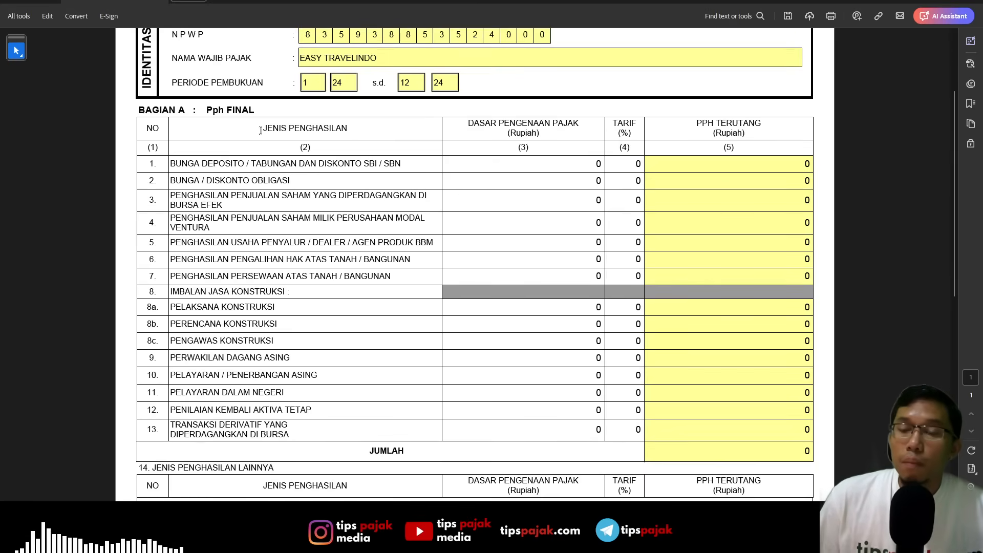
left_click_drag(206, 111, 259, 113)
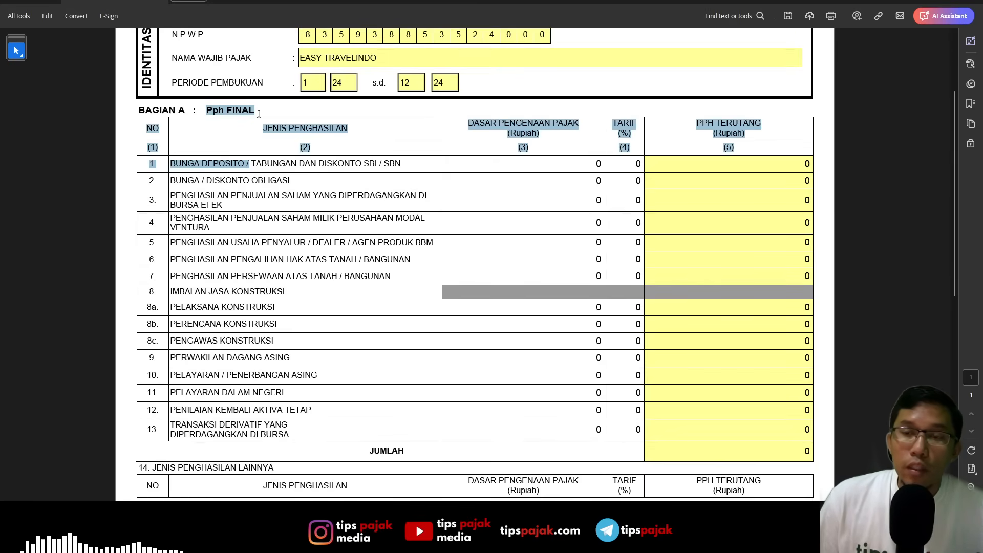
left_click(291, 207)
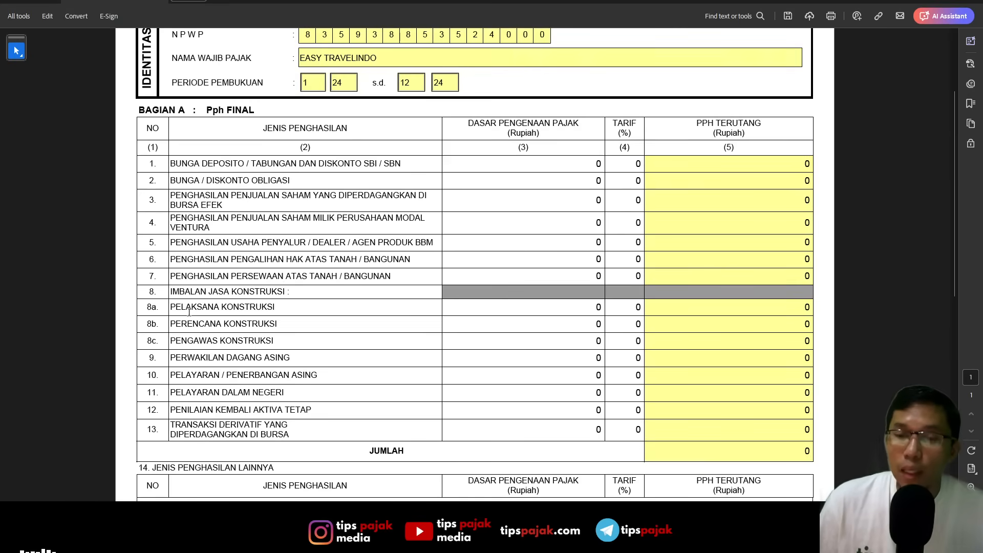
left_click_drag(177, 307, 217, 319)
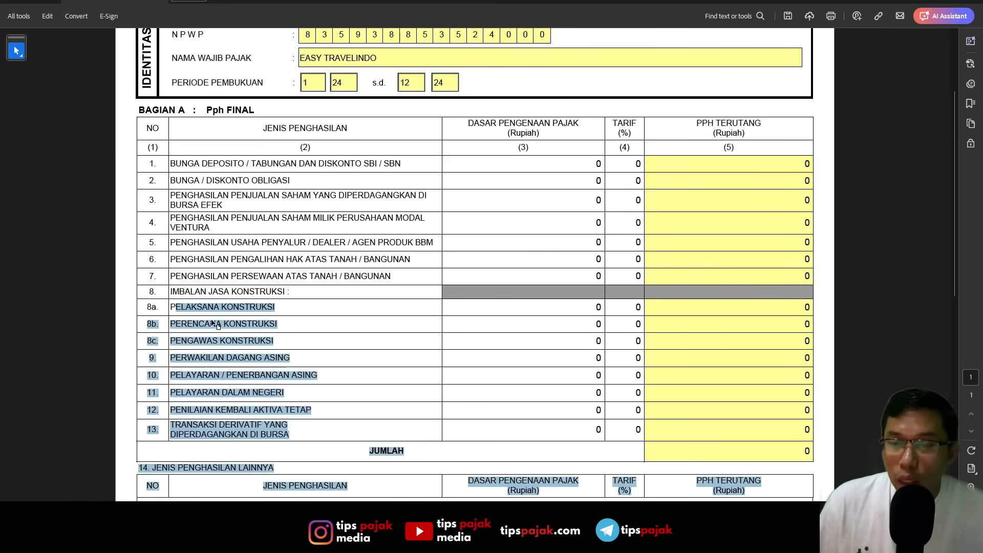
left_click(212, 307)
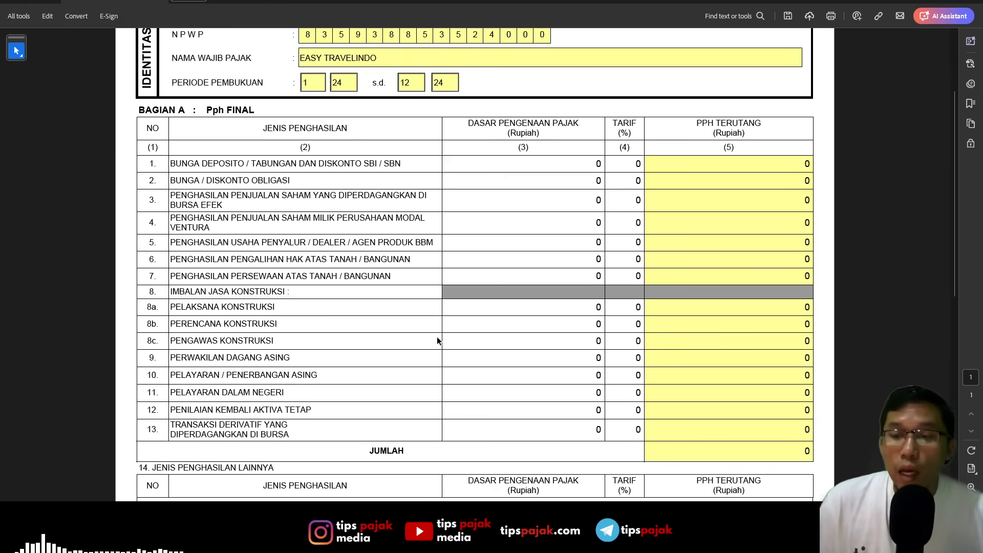
scroll(436, 340, "down", 1)
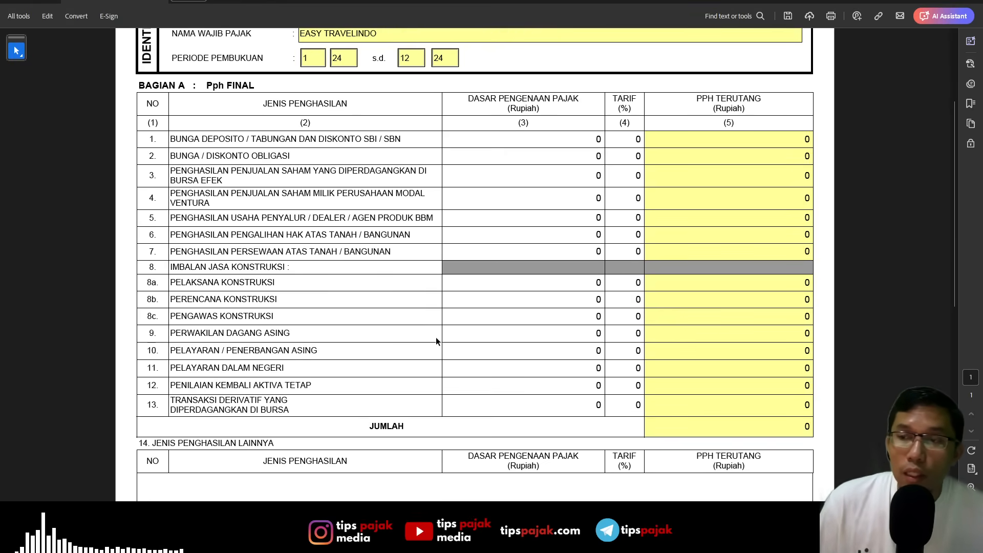
scroll(435, 336, "up", 5)
scroll(437, 336, "down", 5)
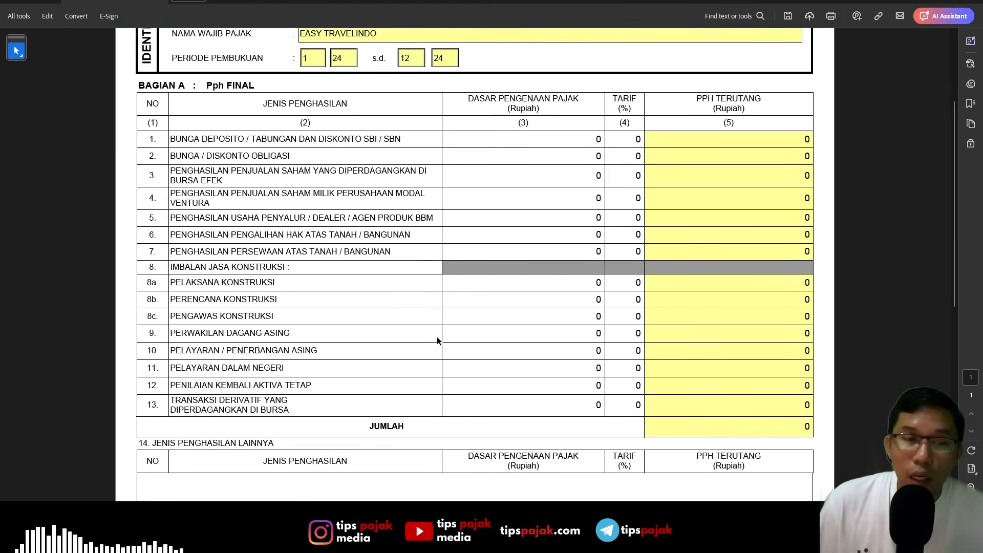
scroll(437, 336, "down", 1)
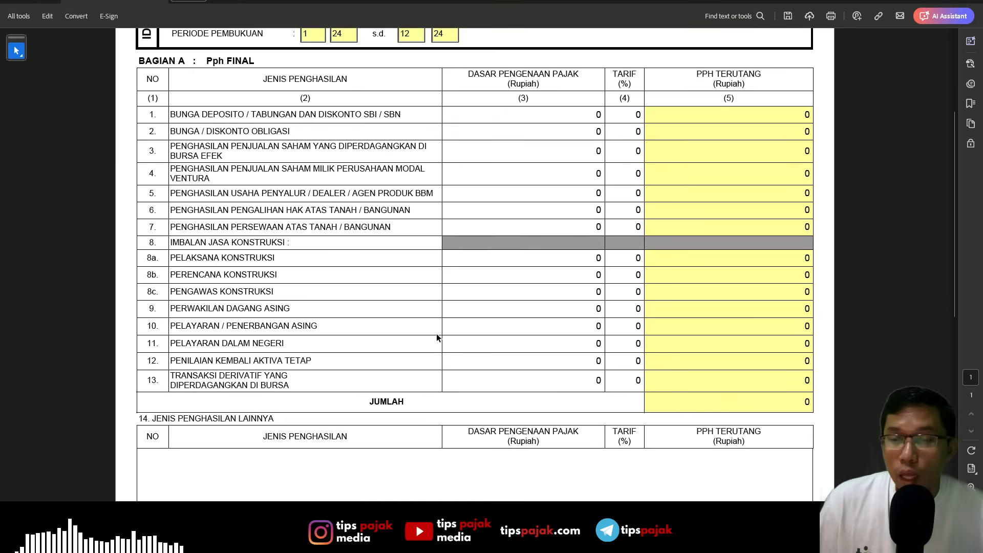
scroll(276, 378, "down", 3)
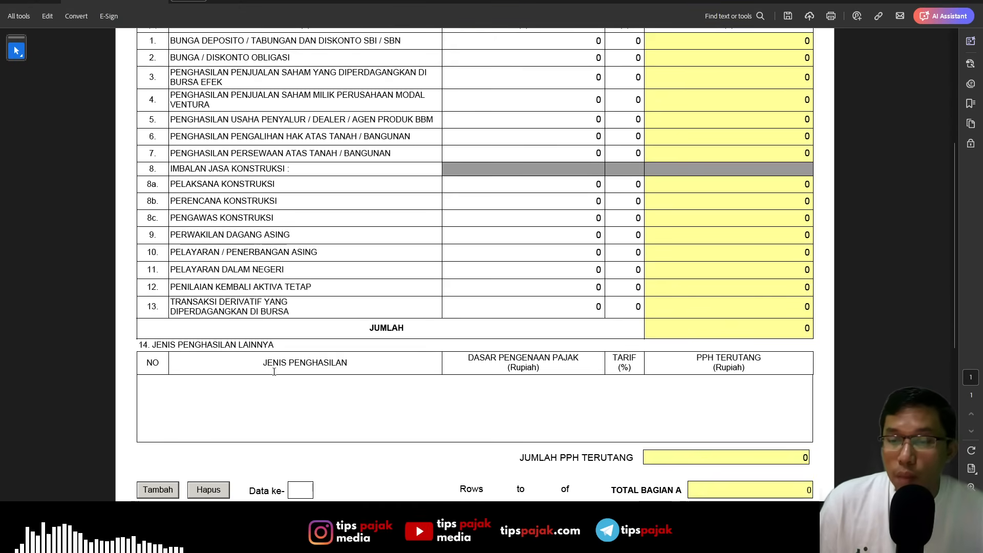
- Add a row under 14. Jenis Penghasilan Lainnya with the income type PENGHASILAN OBJEK PP 55 TAHUN 2022
scroll(202, 394, "down", 1)
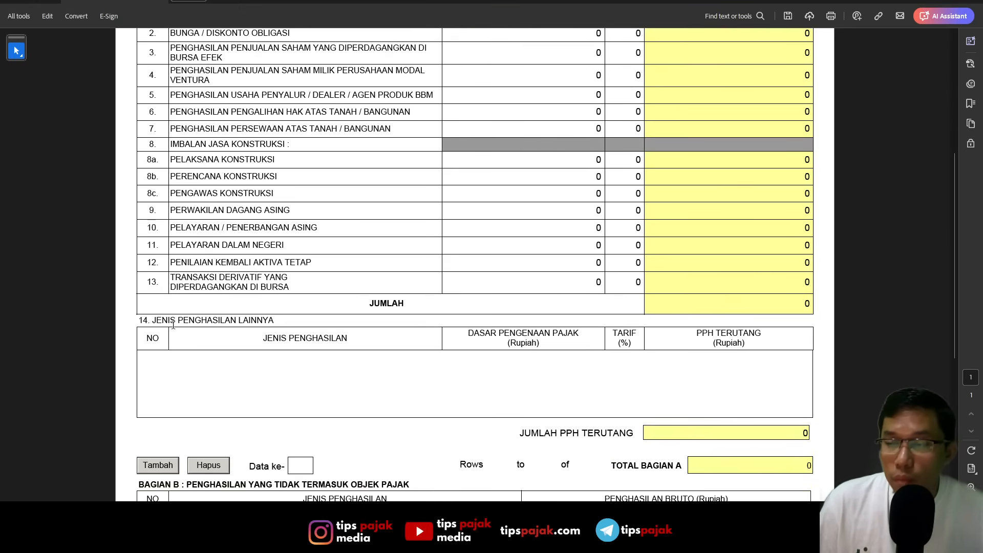
left_click(154, 466)
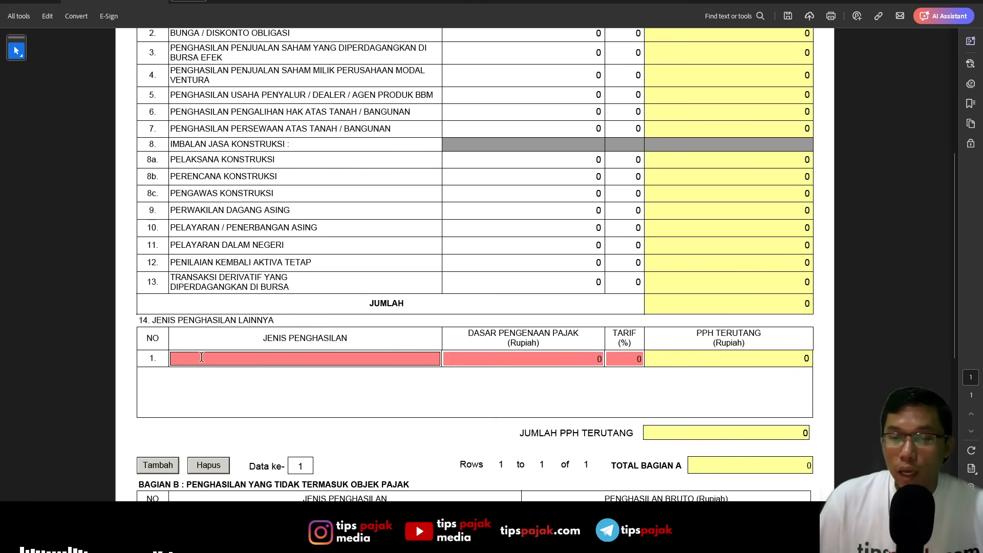
left_click(201, 358)
type("penghasilan po")
key("BackSpace")
key("BackSpace")
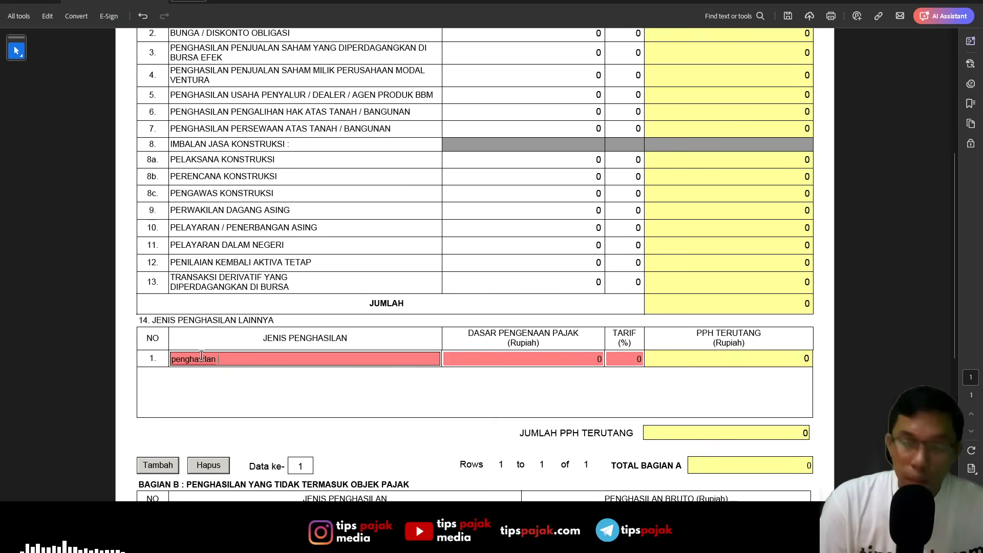
type("objek [p[")
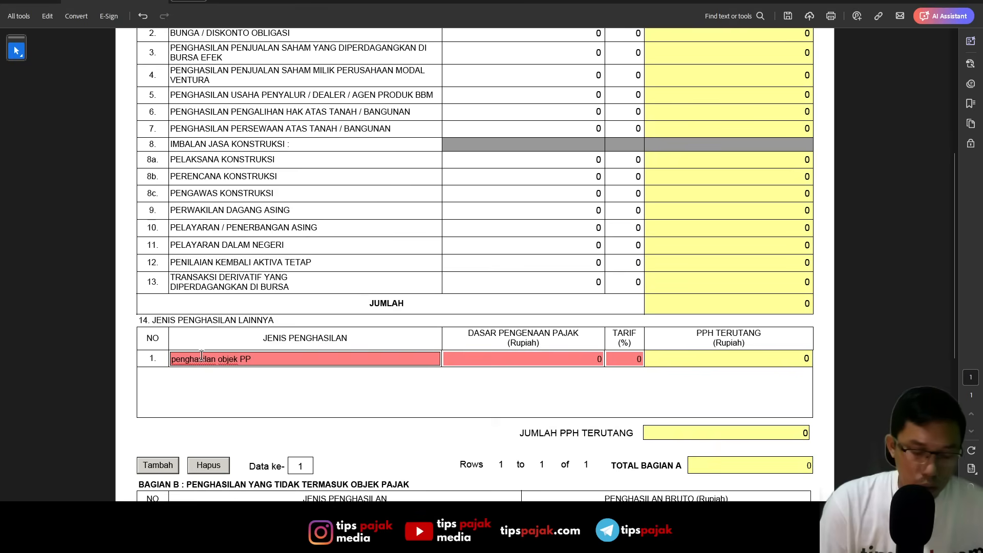
type(" 55 tahun 2022")
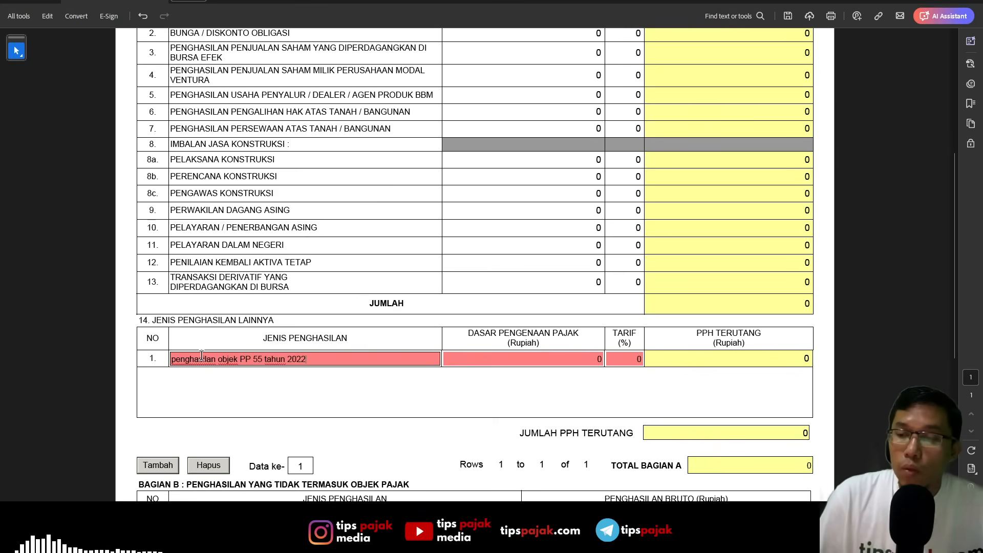
key("Tab")
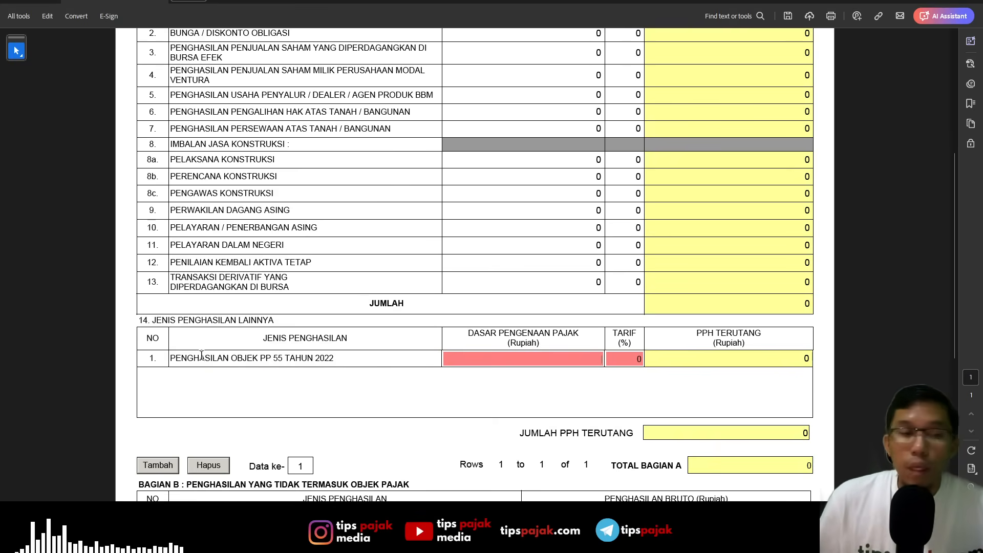
- Look up the yearly turnover total on the peredaran sheet of the Excel report and return to the tax form in Acrobat
key("alt+Tab")
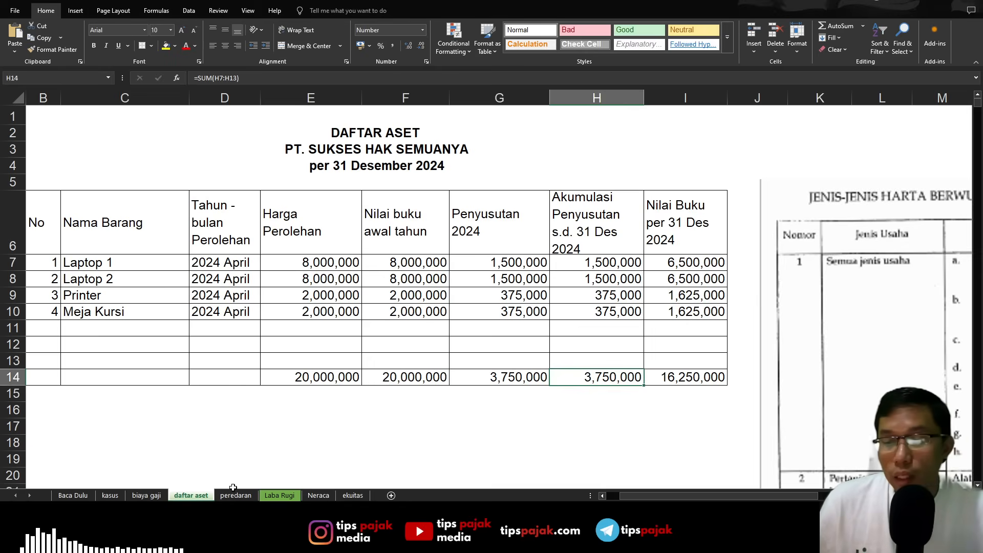
left_click(235, 495)
left_click(409, 196)
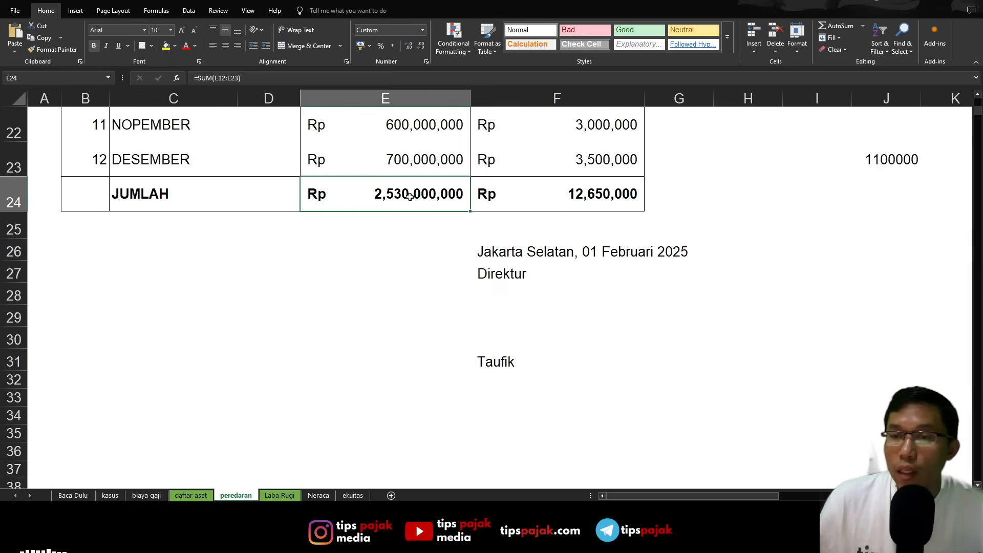
scroll(416, 292, "up", 2)
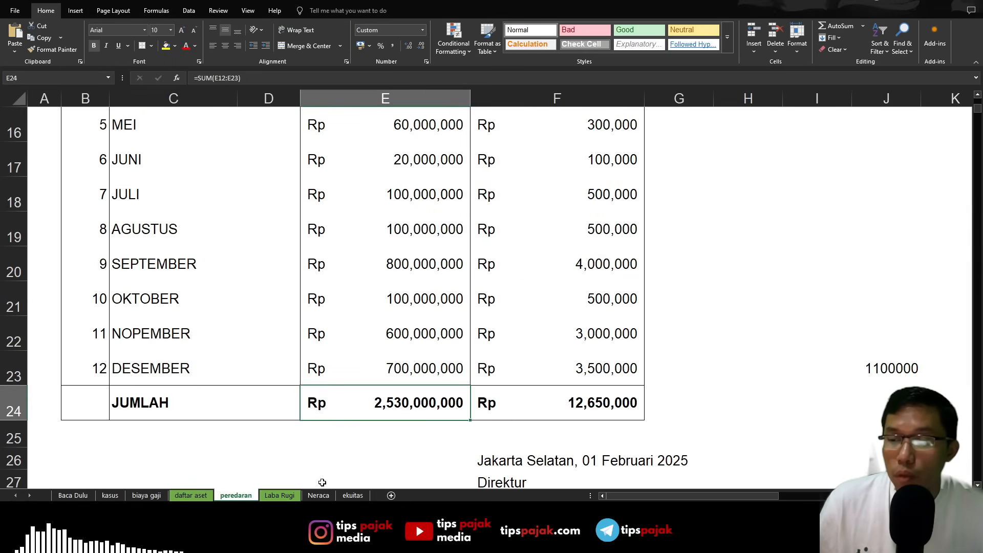
key("alt+Tab")
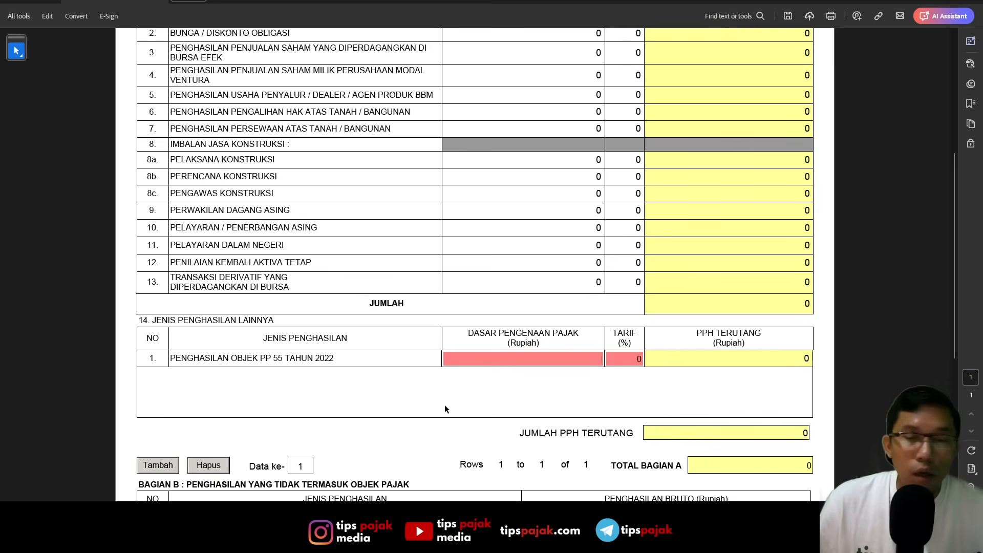
- Enter a tax base of 2.530.000.000 and a tariff of 0,5% for the PP 55 income row in section 14
type("2.")
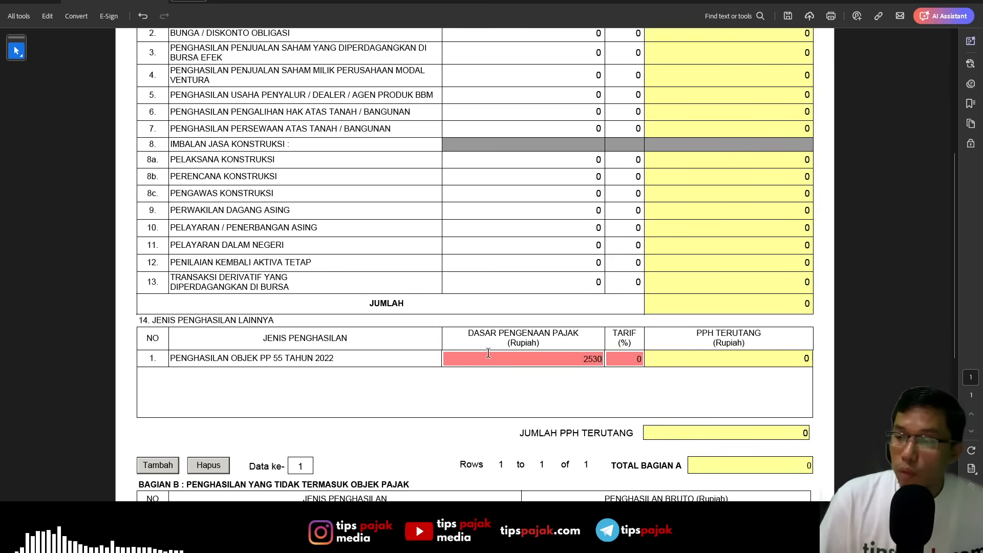
type("530.000.000")
key("Tab")
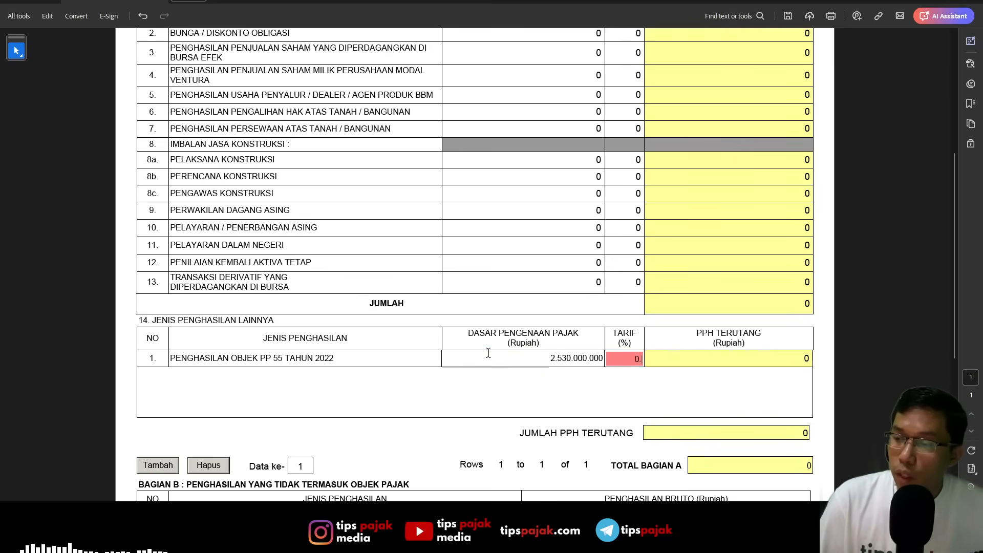
key("Tab")
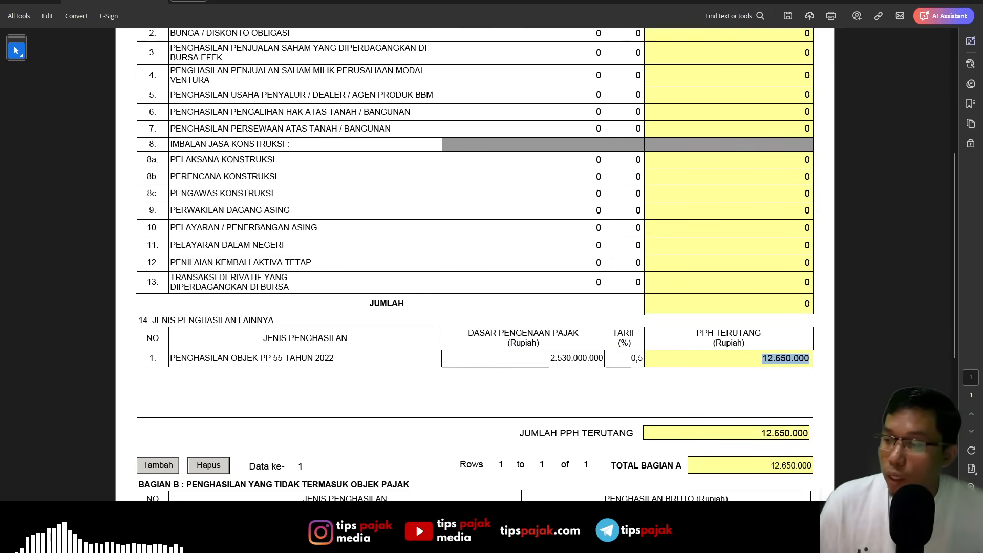
- Compare the yearly PPh total on the Excel peredaran sheet with the tax due in Bagian A of Form 1771-IV in Acrobat
key("alt+Tab")
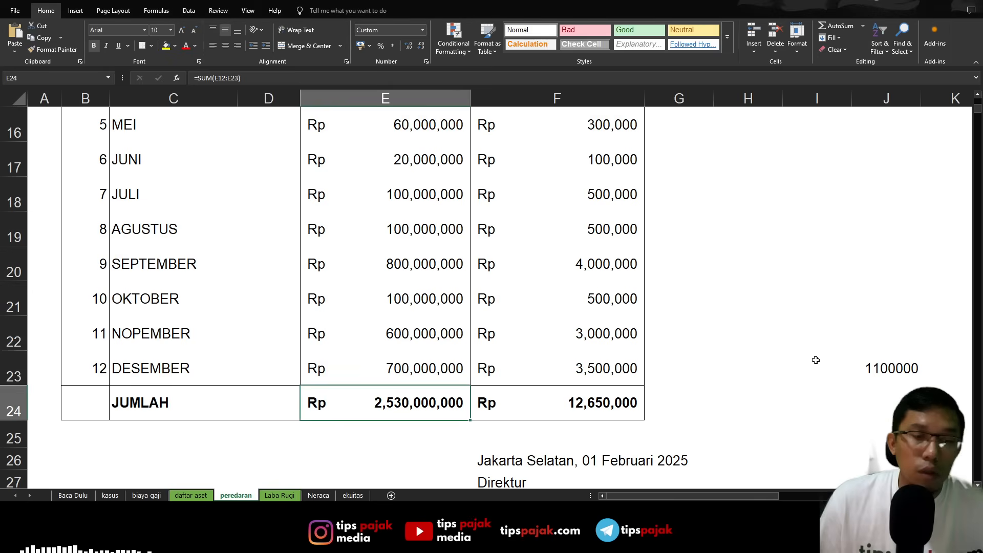
left_click(609, 414)
key("alt+Tab")
scroll(712, 302, "down", 3)
scroll(712, 310, "down", 3)
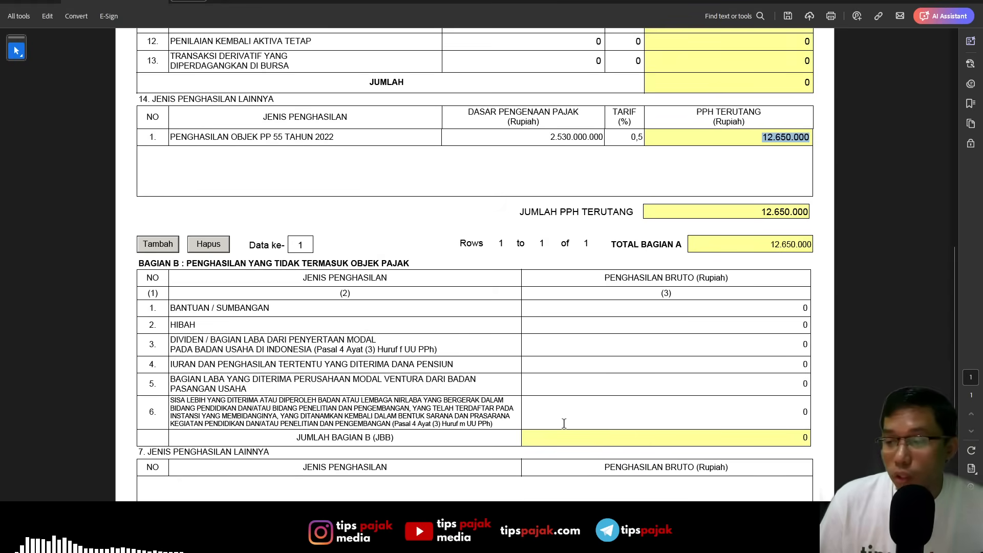
- Switch from Form 1771-IV to the LAMPIRAN III attachment
scroll(538, 363, "up", 15)
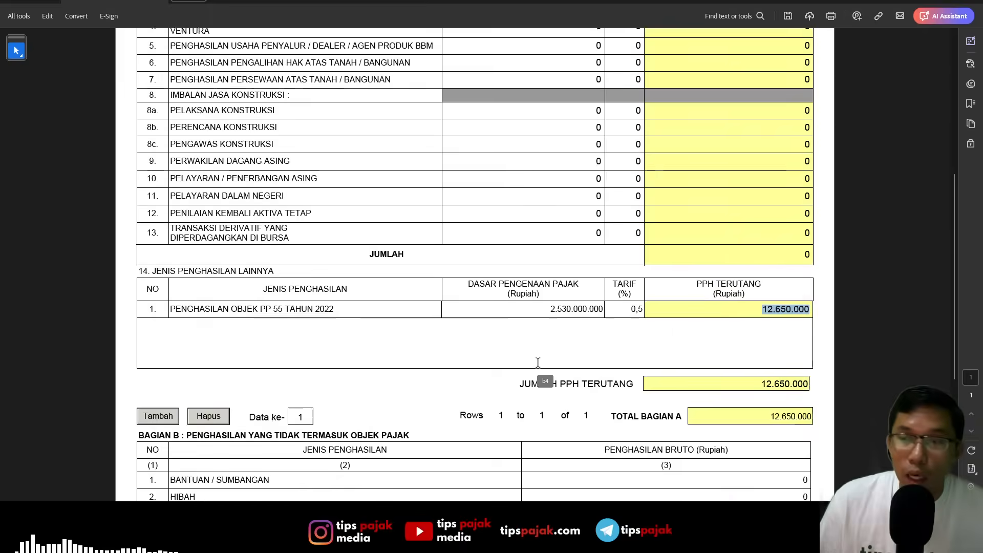
left_click(486, 41)
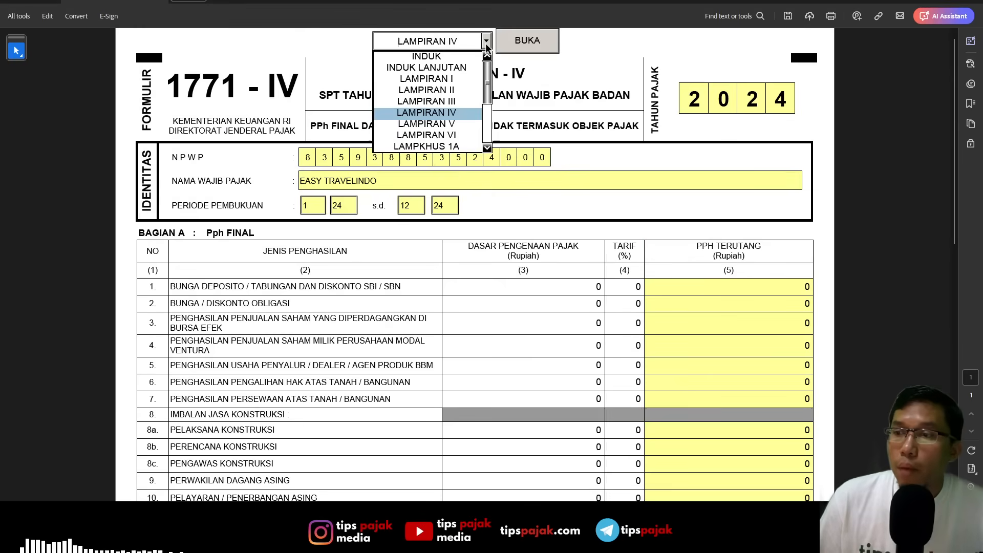
left_click(453, 102)
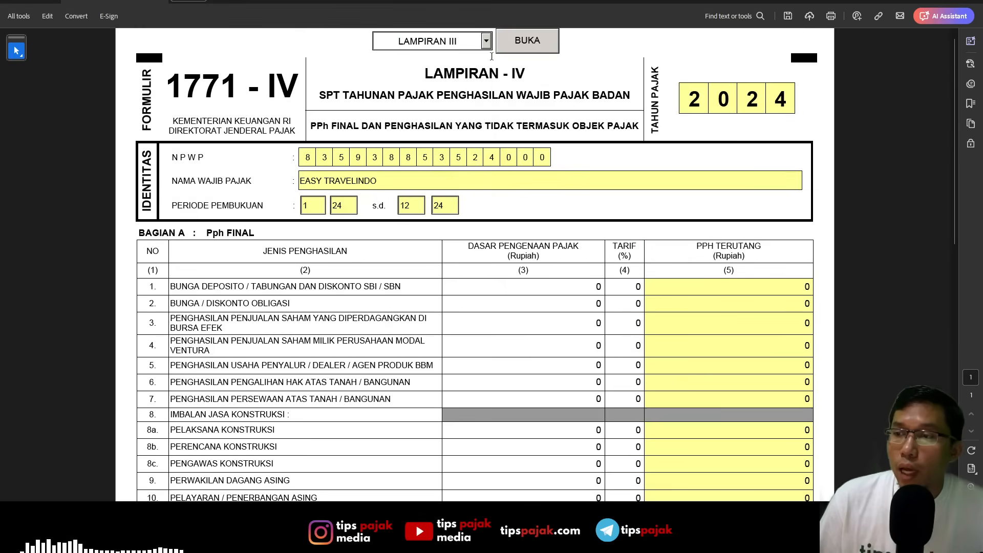
left_click(509, 38)
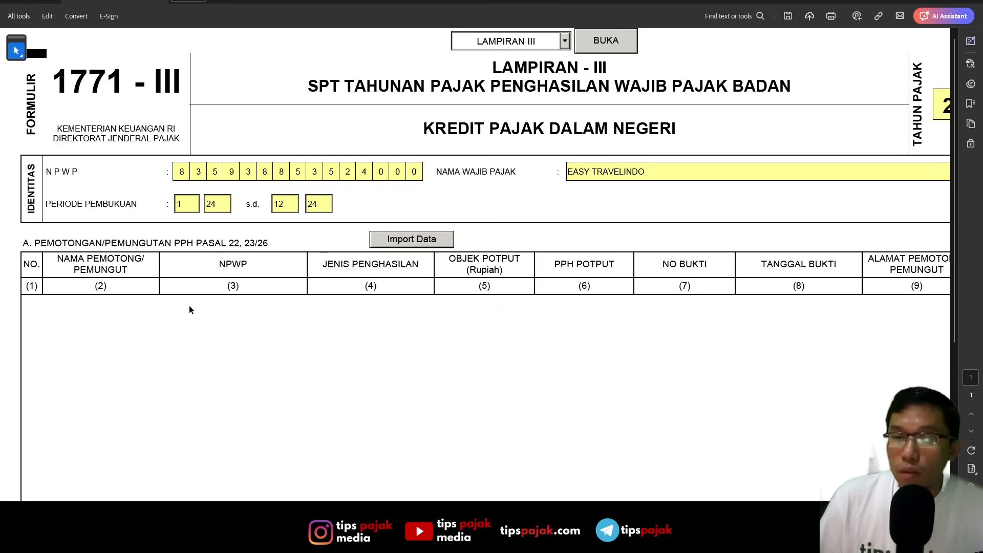
- Examine the domestic tax credit attachment, including the PPh Pasal 22, 23/26 withholding table, its total and the notes below it
left_click_drag(47, 242, 294, 232)
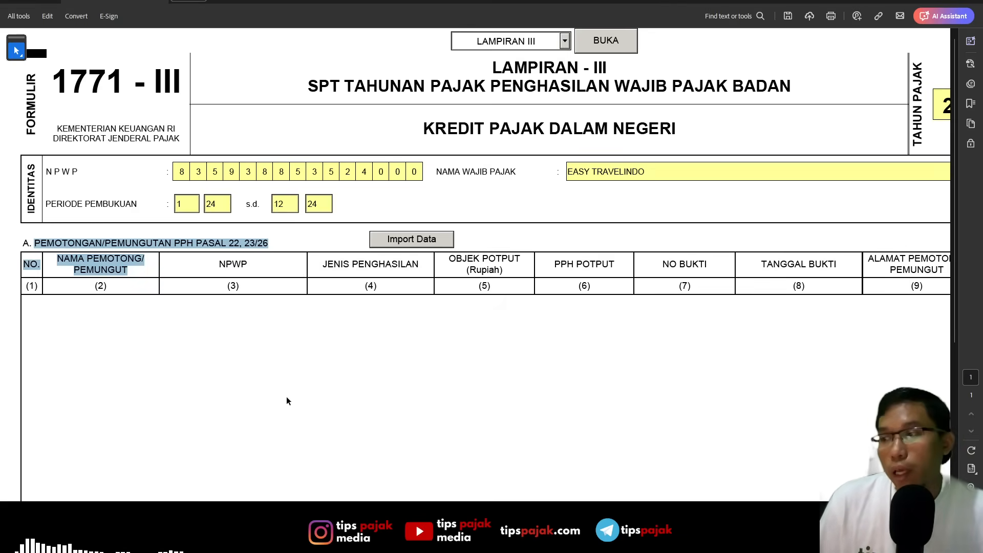
scroll(285, 370, "down", 1)
left_click(278, 335)
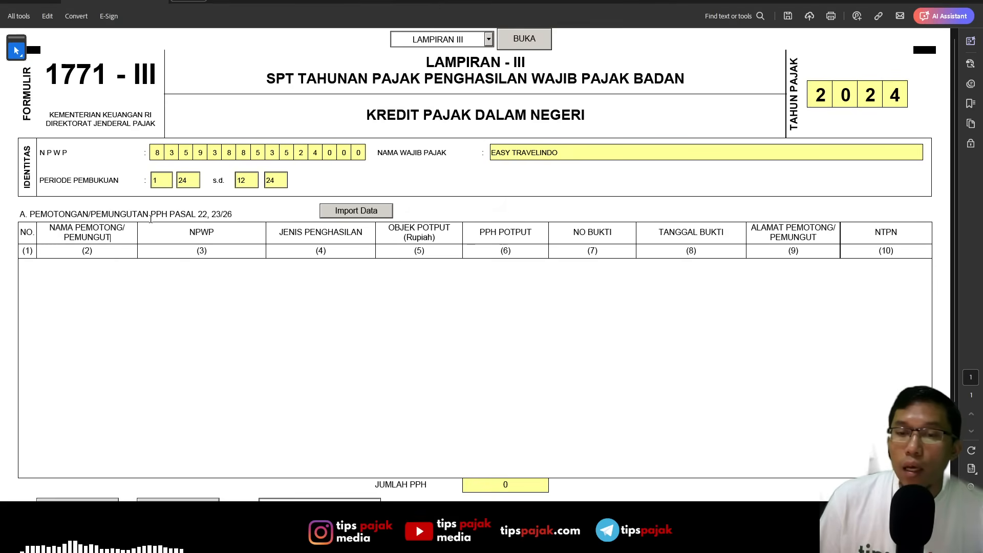
left_click_drag(380, 111, 599, 110)
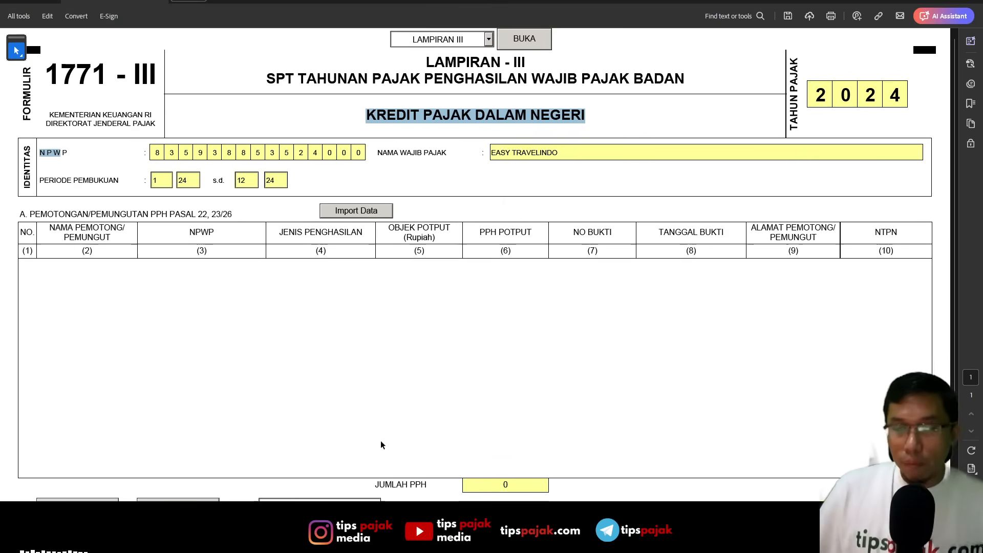
scroll(383, 439, "down", 3)
scroll(404, 432, "up", 2)
scroll(407, 429, "down", 4)
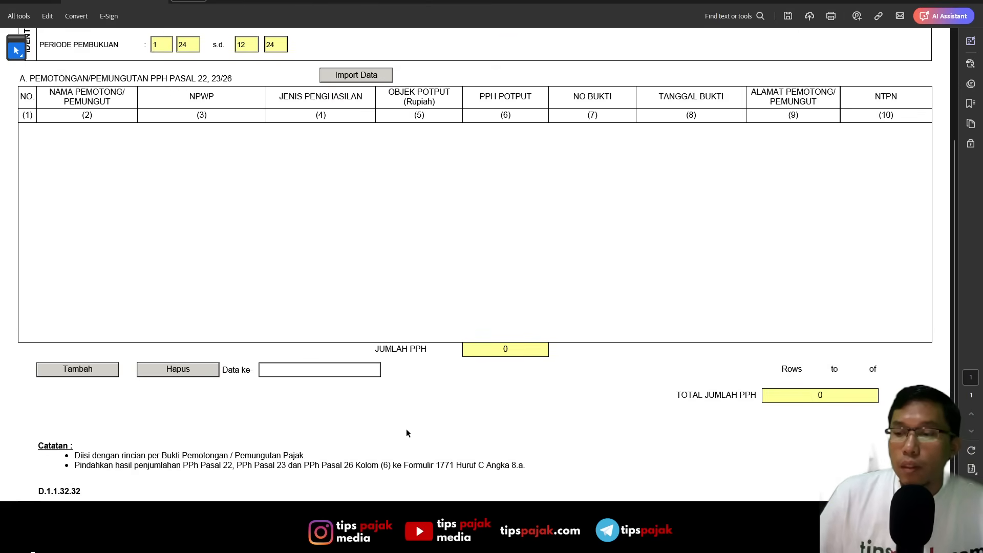
- Switch from Form 1771-III to the LAMPIRAN II attachment
scroll(406, 429, "up", 5)
left_click(489, 40)
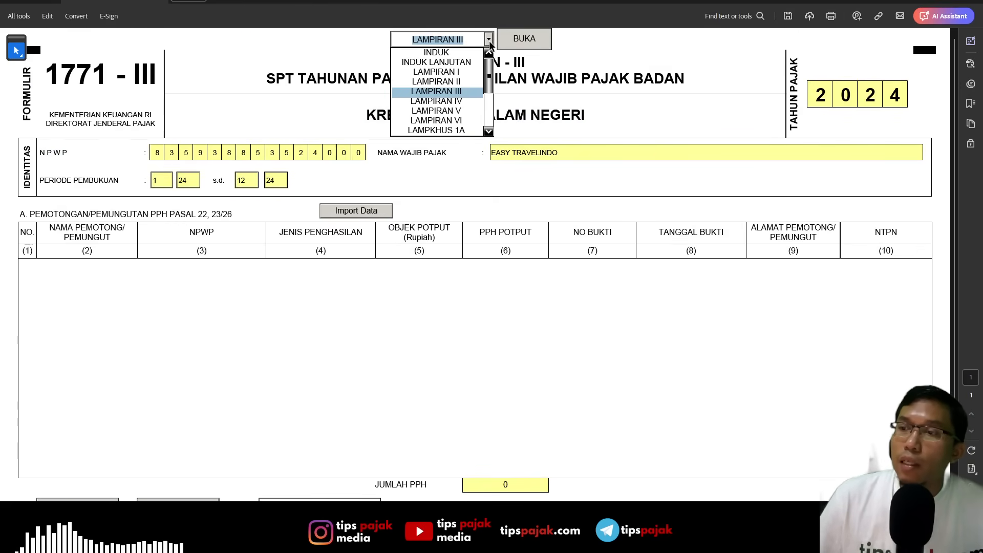
left_click(462, 82)
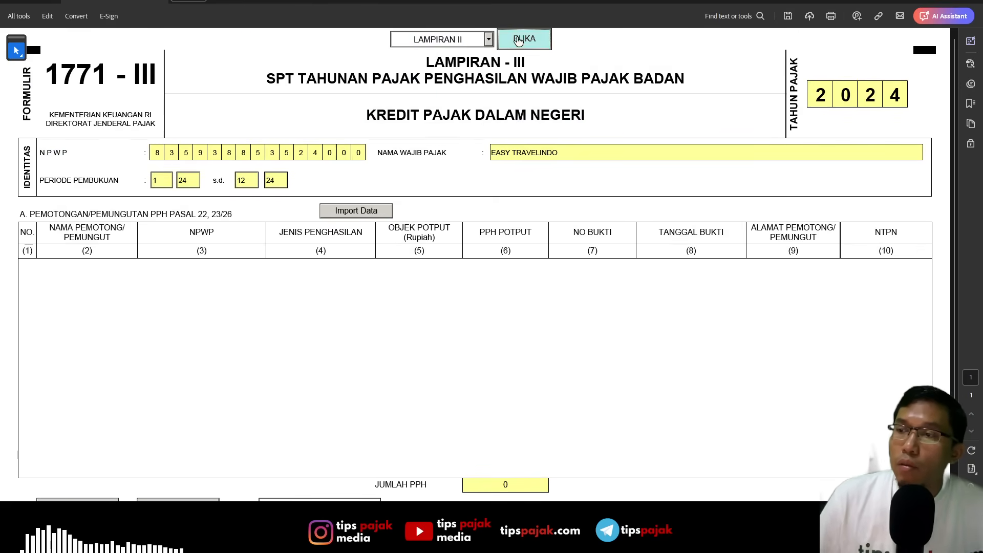
left_click(519, 38)
scroll(363, 258, "down", 2)
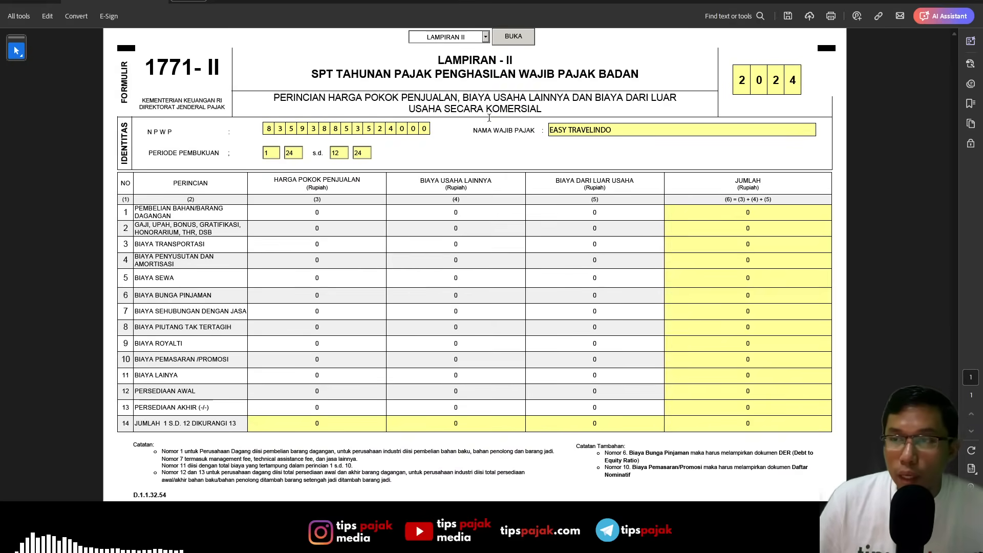
- Review the HARGA POKOK PENJUALAN wording in the Form 1771-II title and switch to the Excel report for the matching figures
key("alt+Tab")
key("alt+Tab")
left_click_drag(328, 98, 463, 98)
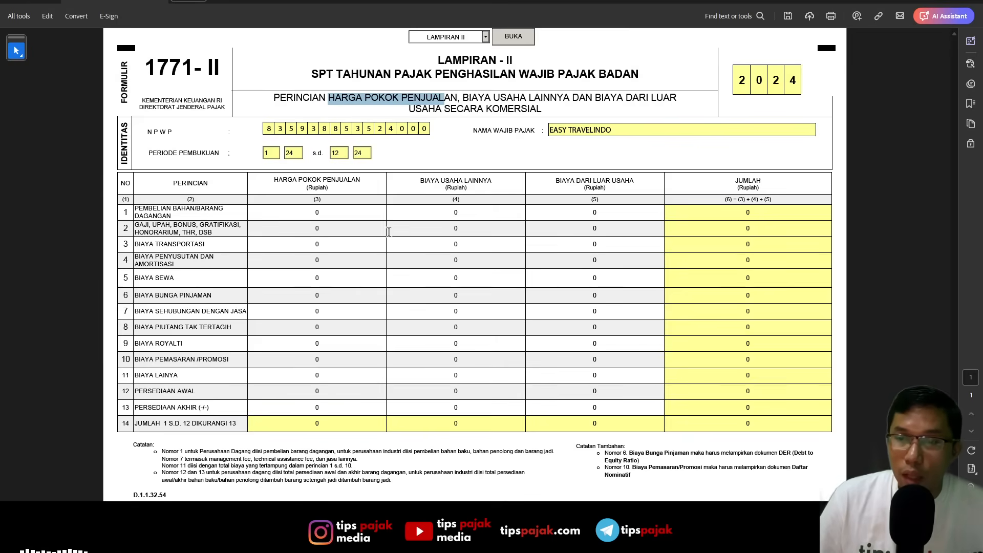
key("alt+Tab")
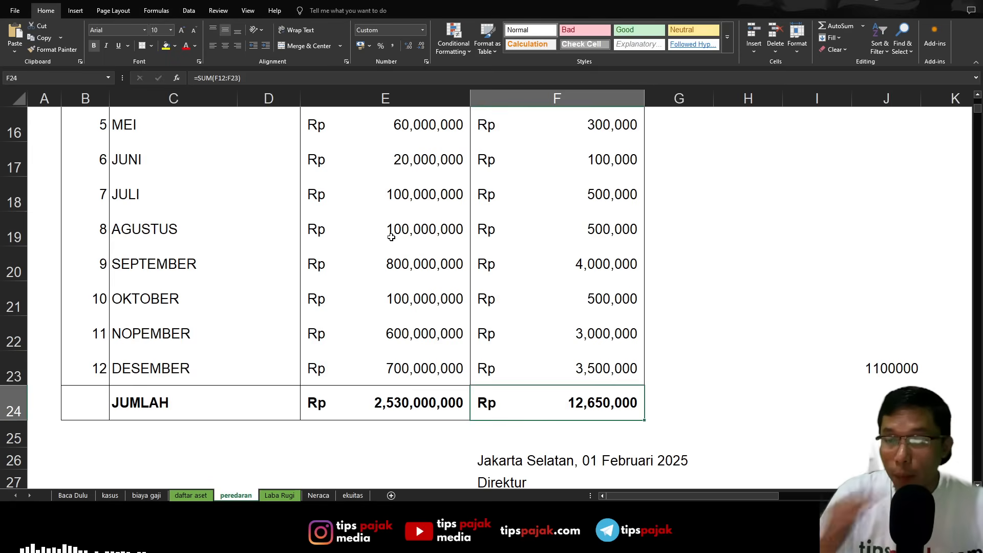
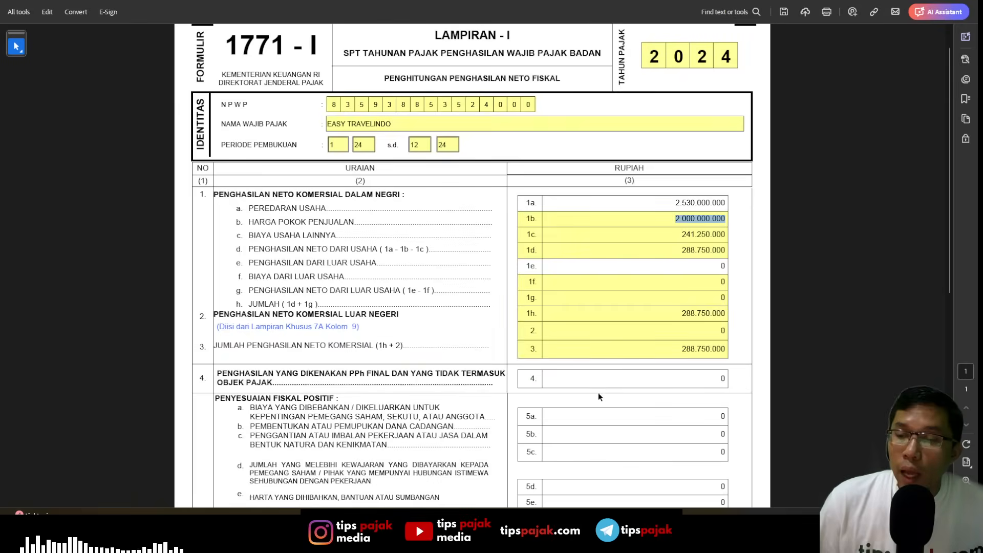
- Enter 288.750.000 on line 4 of Form 1771-I, income subject to final PPh and not taxable
scroll(618, 379, "down", 2)
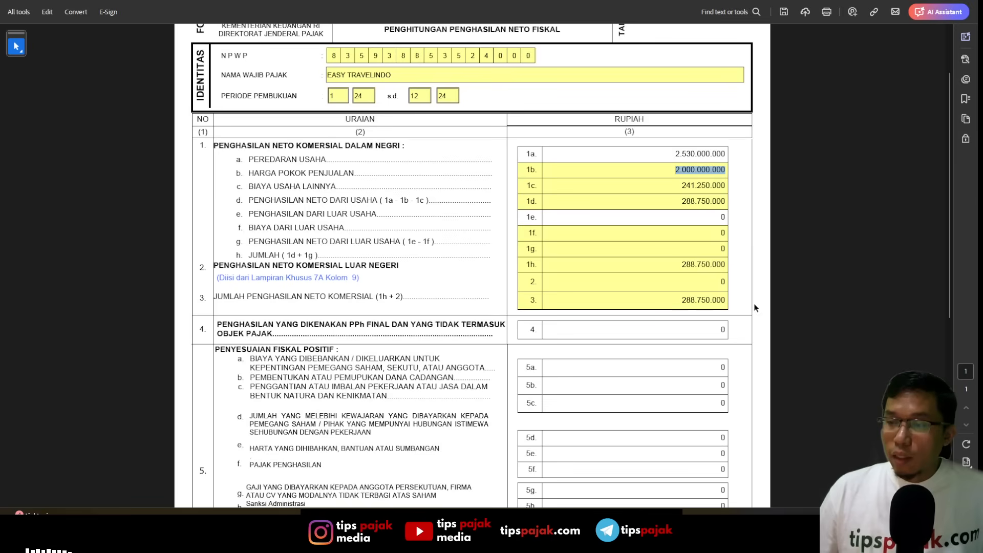
left_click(697, 326)
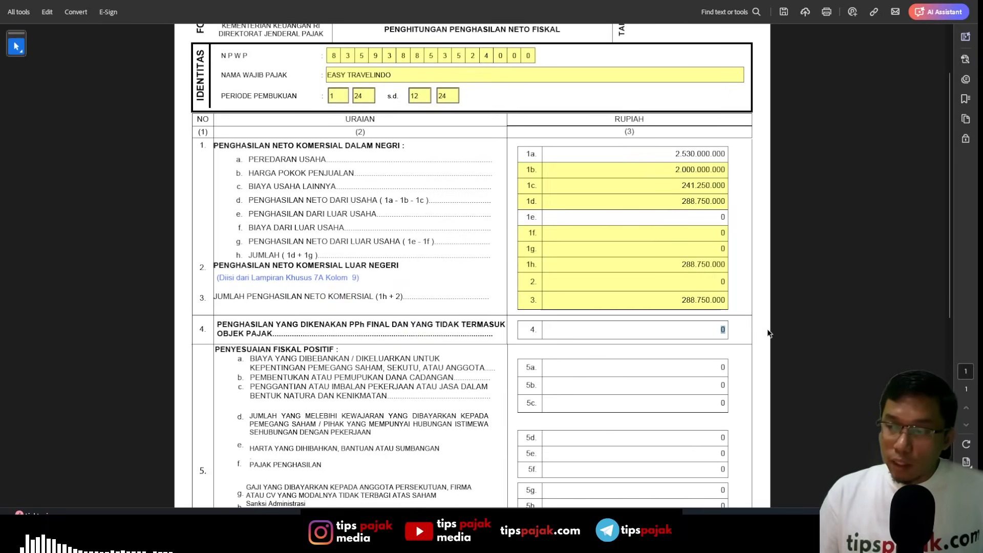
type("288.750.000")
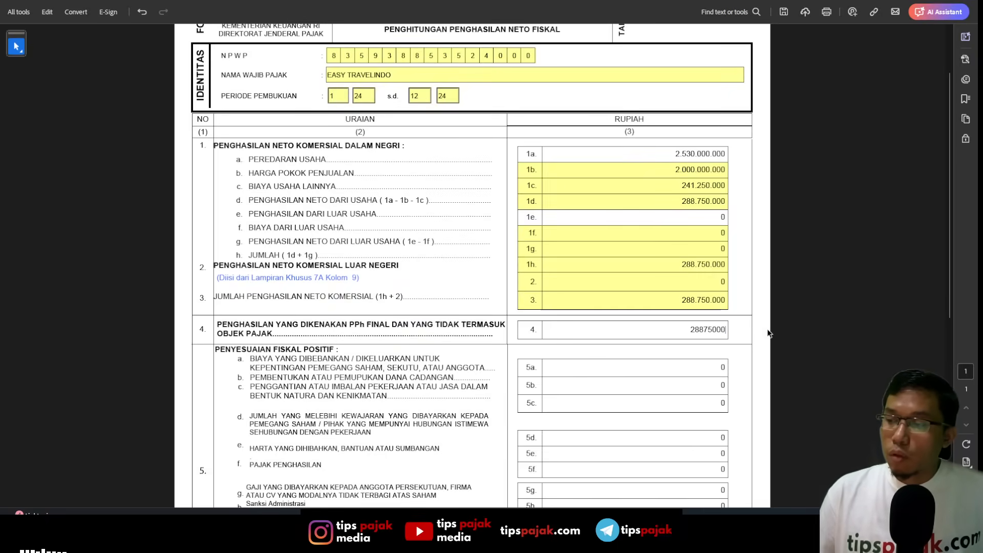
key("Return")
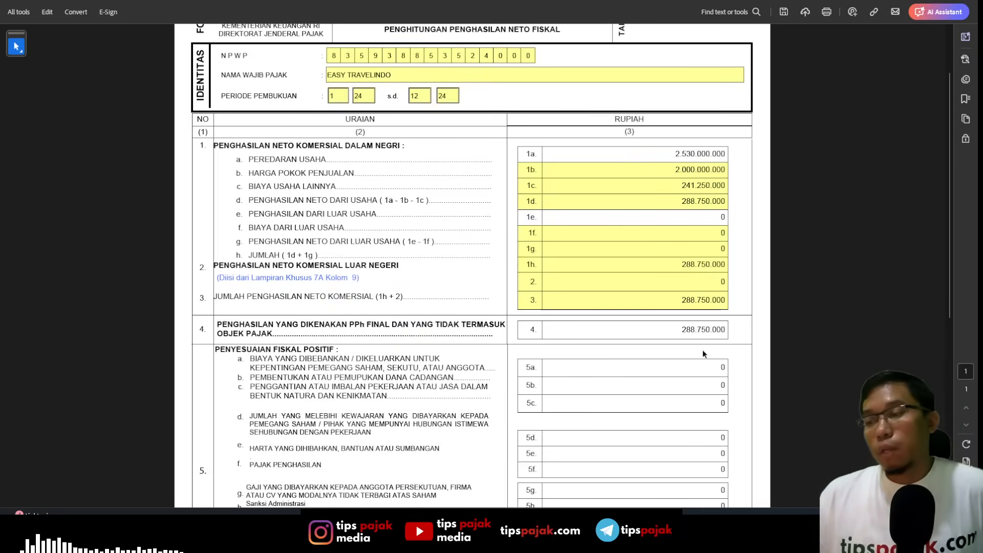
- Check the positive and negative fiscal adjustments in Form 1771-I and switch to the special attachment LAMPKHUS 1A
scroll(697, 349, "down", 3)
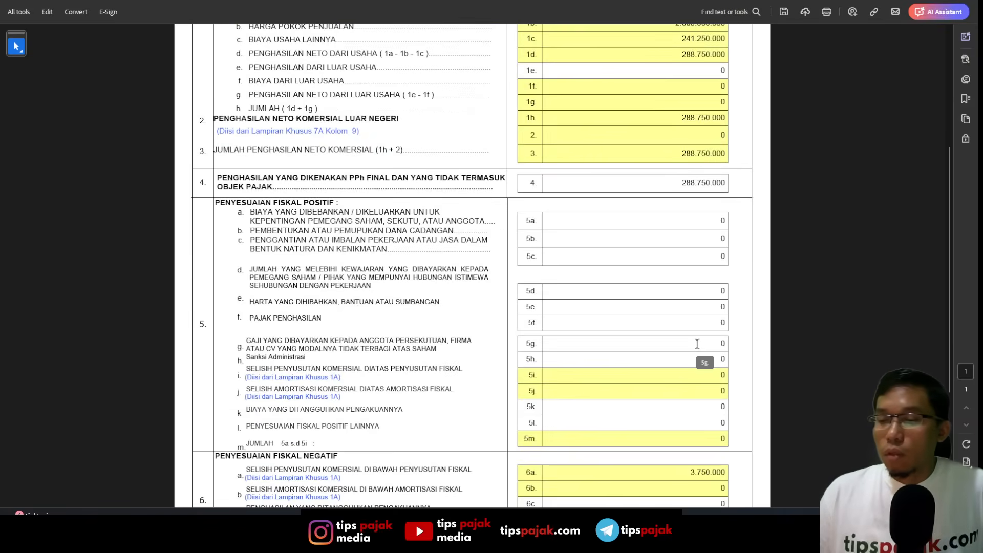
scroll(697, 344, "down", 2)
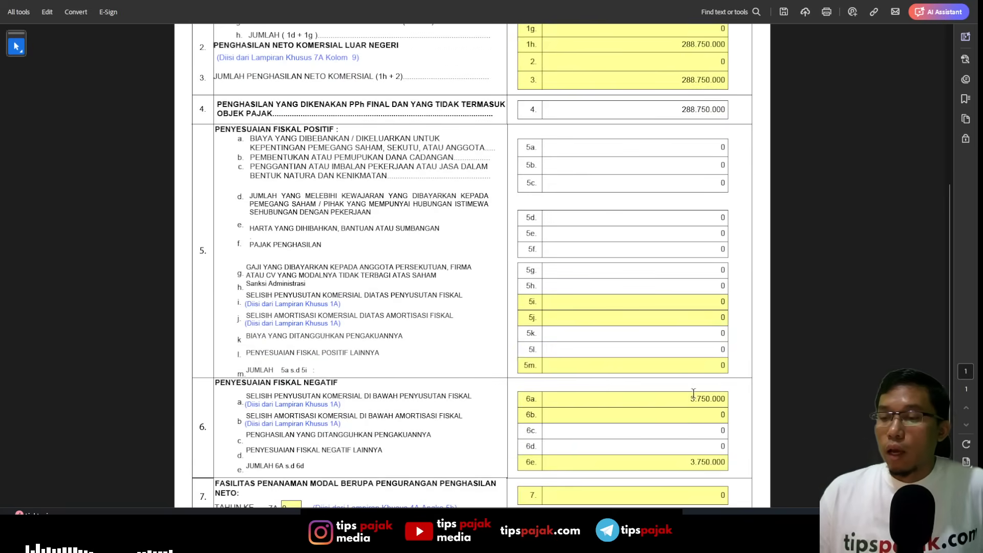
scroll(705, 371, "up", 3)
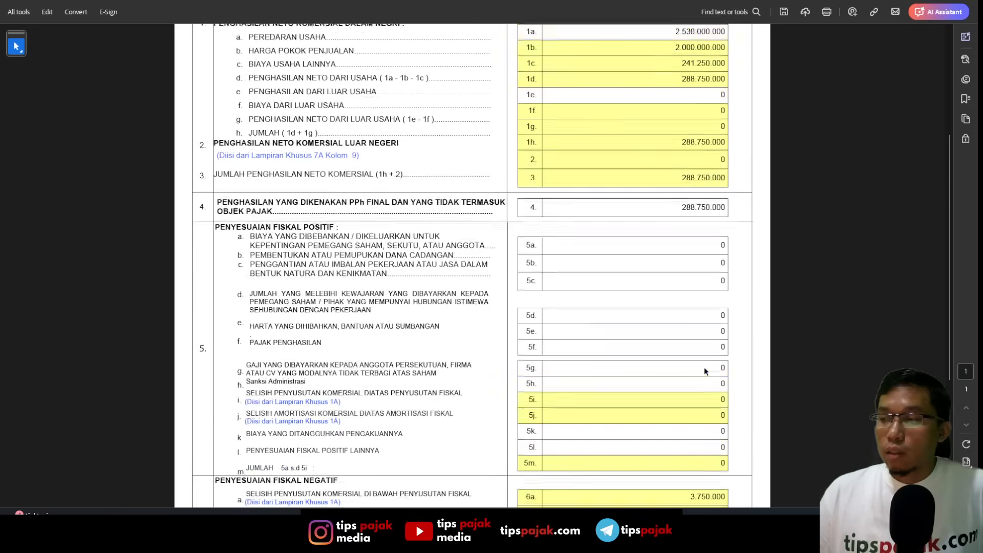
scroll(704, 371, "up", 2)
scroll(712, 302, "up", 3)
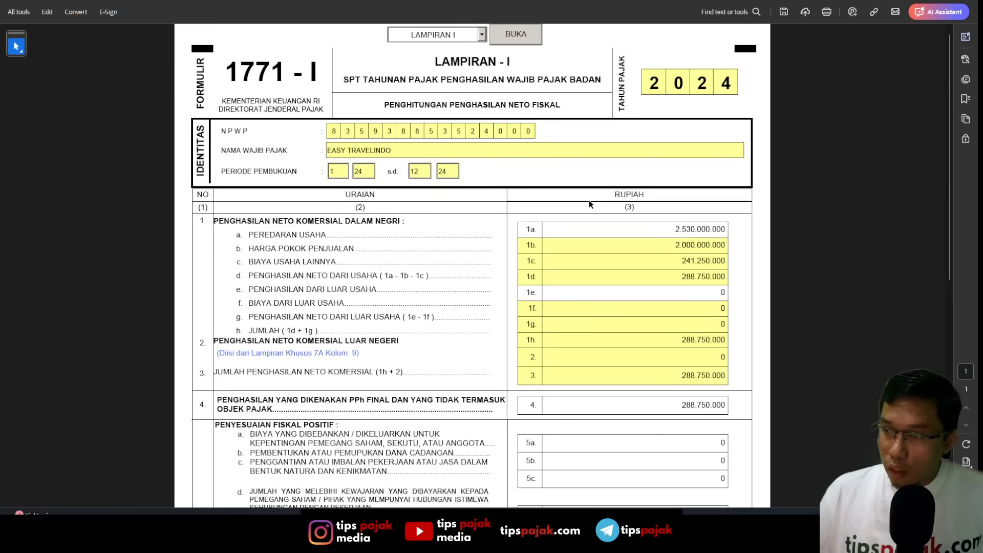
left_click(482, 35)
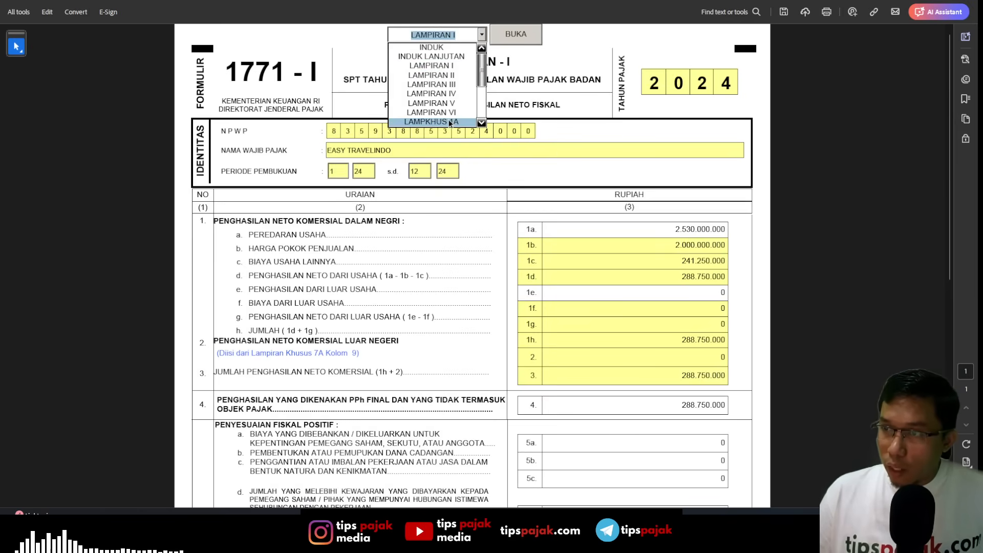
left_click(451, 122)
left_click(493, 34)
- Set the total commercial depreciation (JUMLAH PENYUSUTAN KOMERSIAL) in special attachment 1A to 3.750.000
scroll(168, 310, "down", 1)
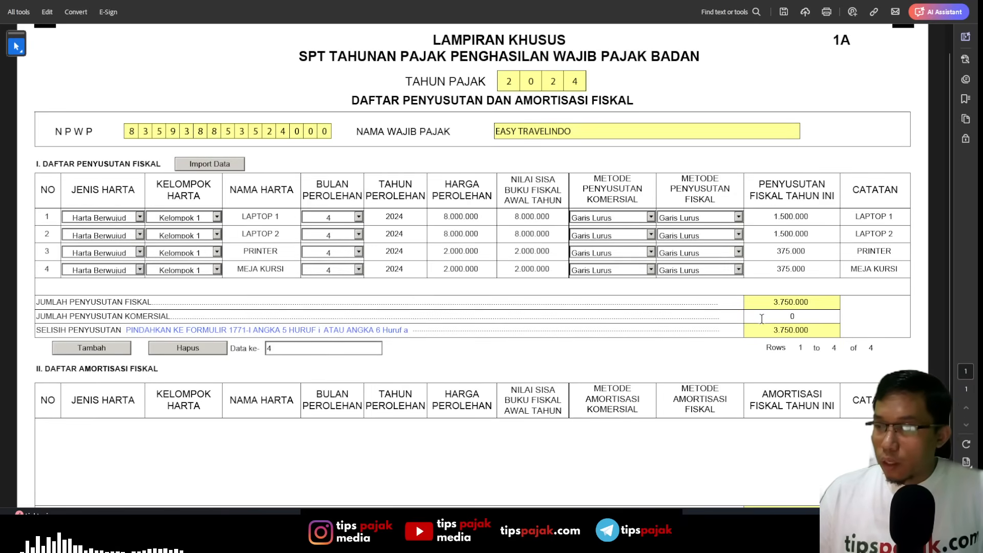
left_click(837, 318)
type("375")
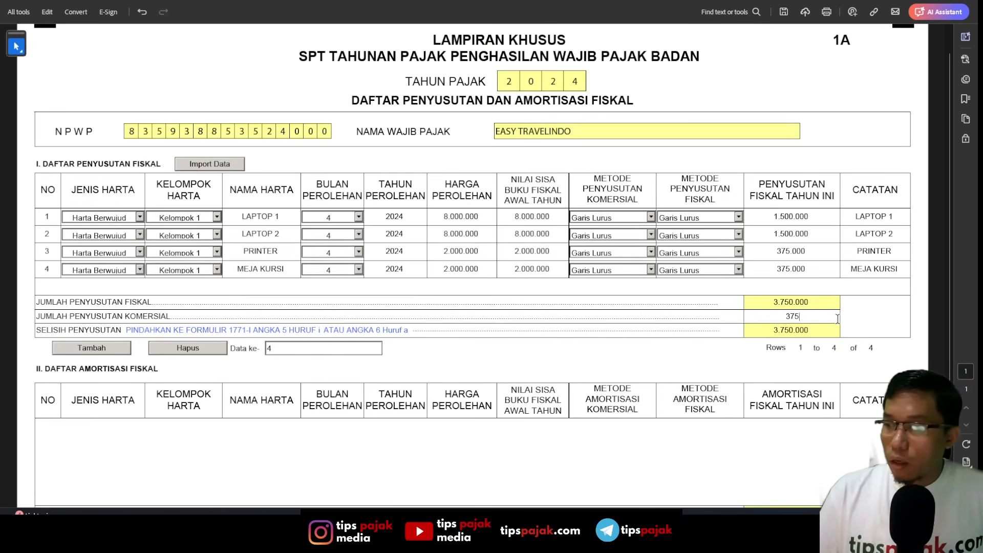
type("7.500.000")
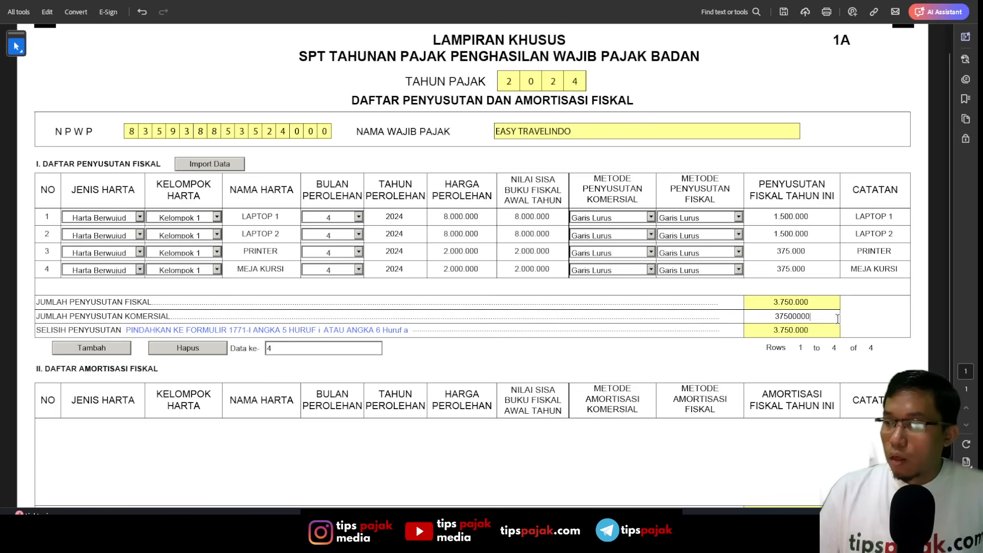
key("Return")
left_click(837, 319)
key("BackSpace")
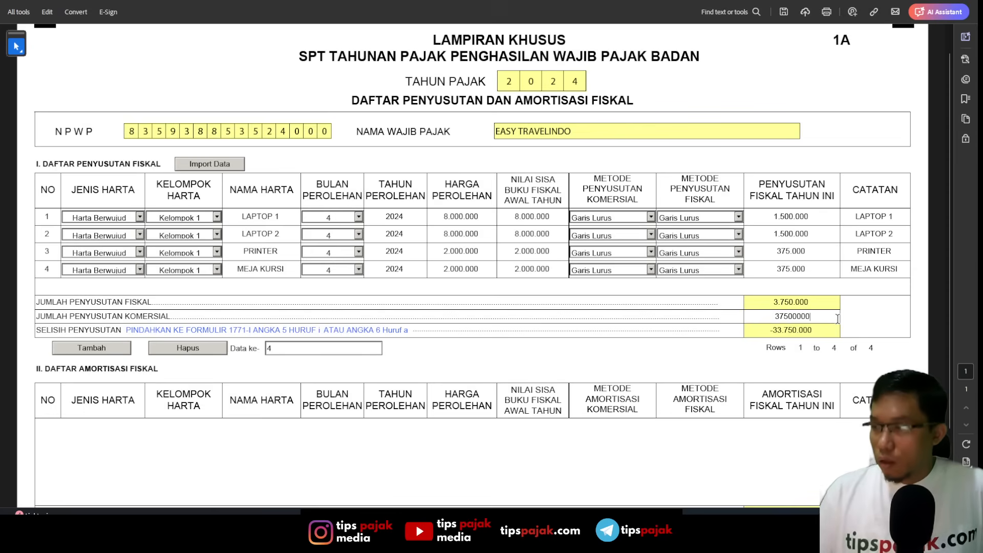
key("Return")
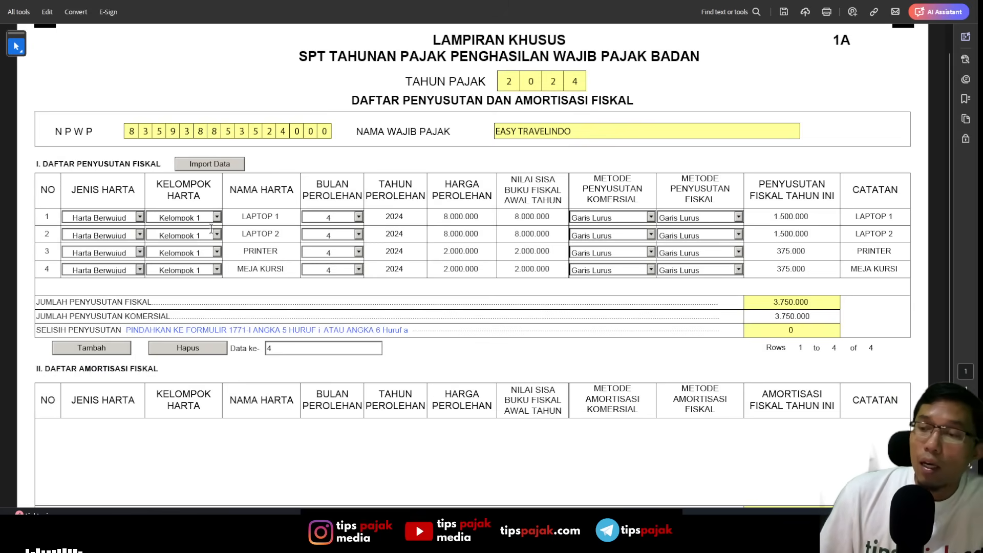
- Switch to the Excel report and examine the daftar aset sheet, including the reference table of Kelompok 1 tangible asset types
key("alt+Tab")
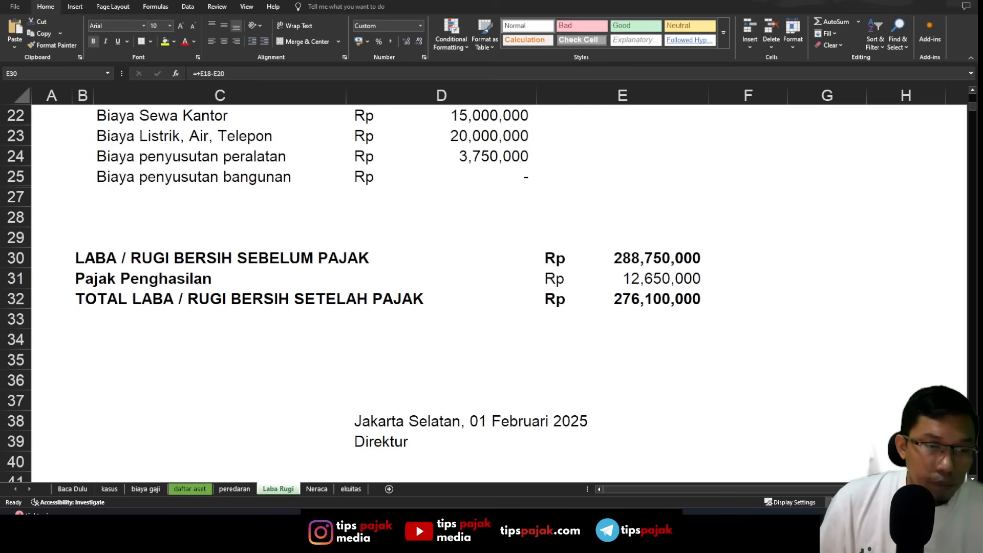
left_click(186, 493)
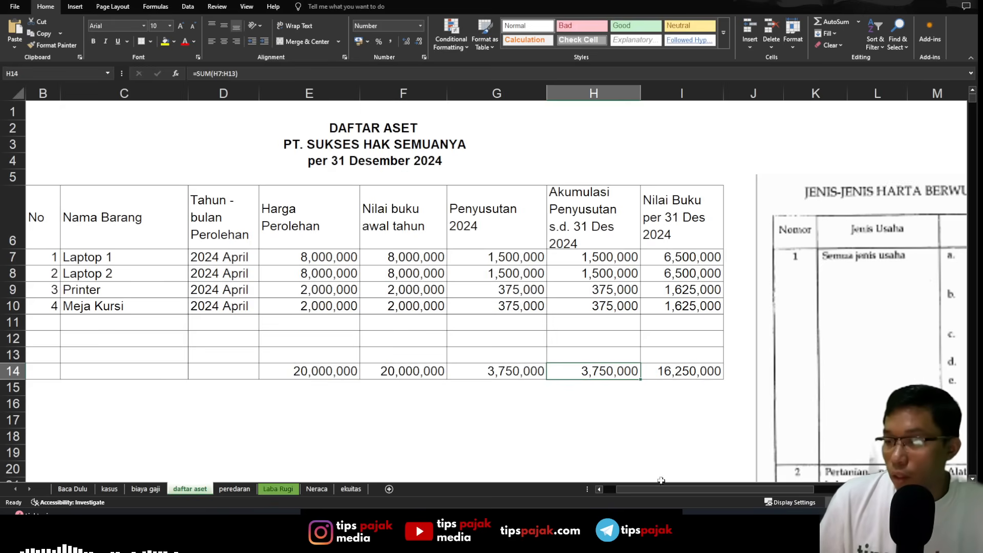
left_click_drag(656, 488, 738, 486)
scroll(538, 348, "down", 5)
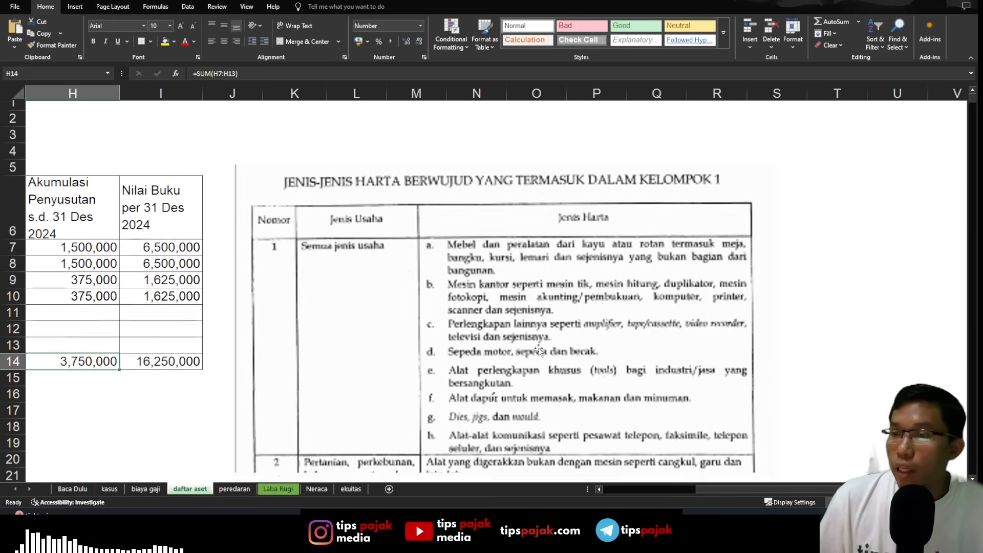
scroll(538, 346, "up", 4)
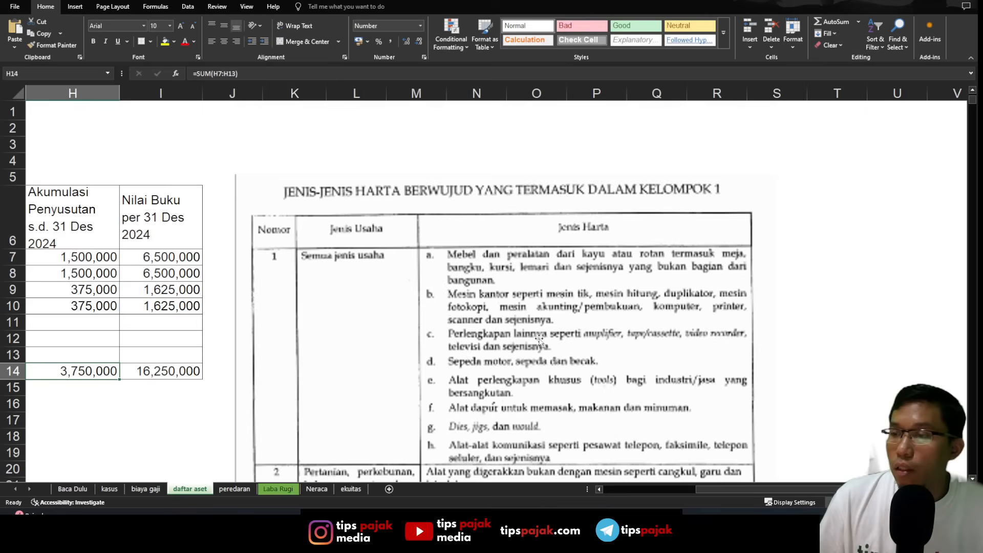
scroll(539, 342, "down", 1)
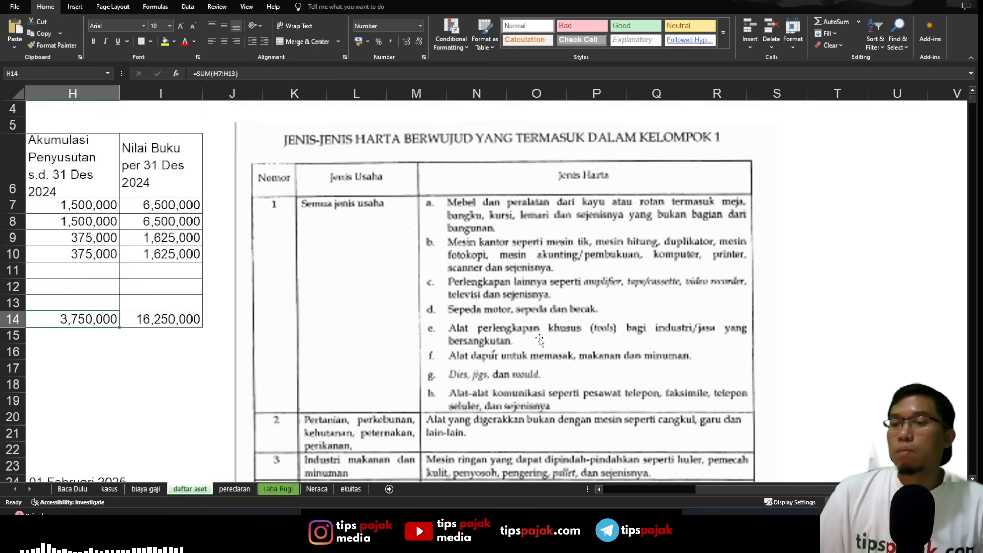
scroll(539, 339, "down", 3)
scroll(523, 354, "up", 3)
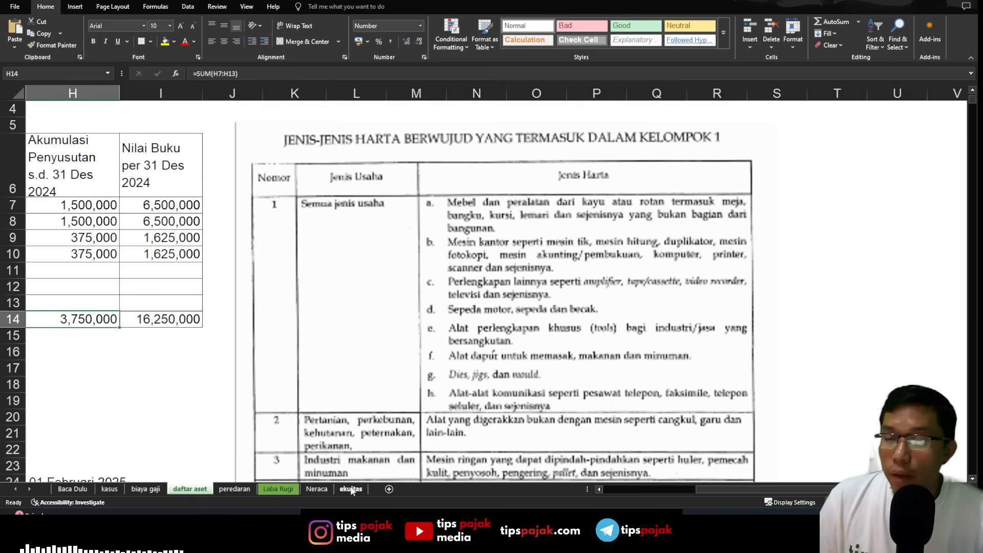
- Return to the tax form in Acrobat and switch from special attachment 1A to the LAMPIRAN I attachment
key("alt+Tab")
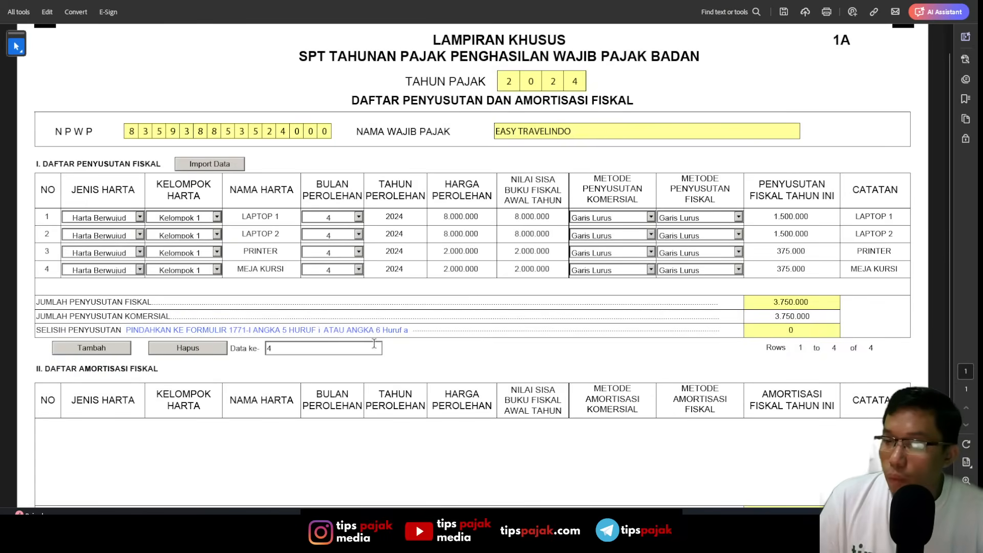
scroll(192, 75, "up", 1)
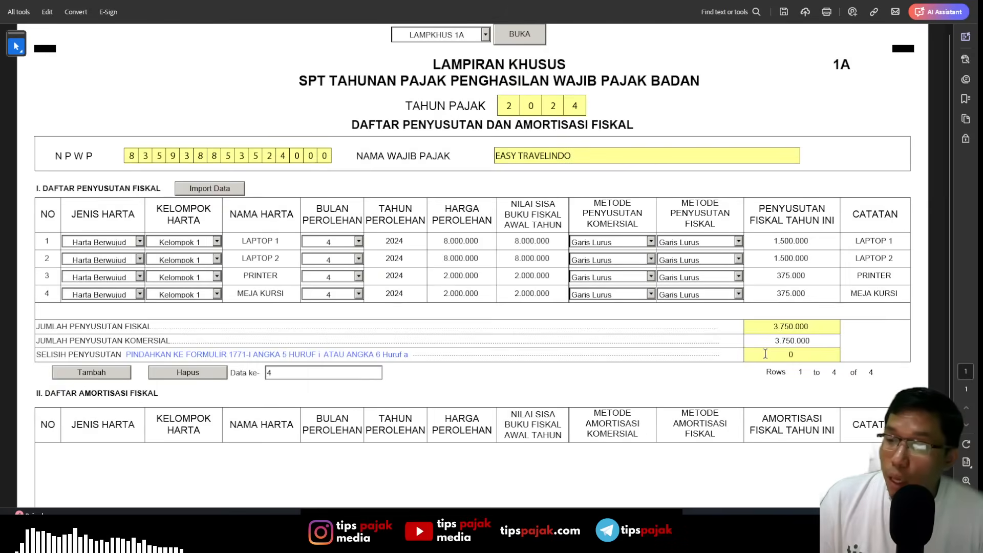
left_click(485, 35)
left_click(465, 66)
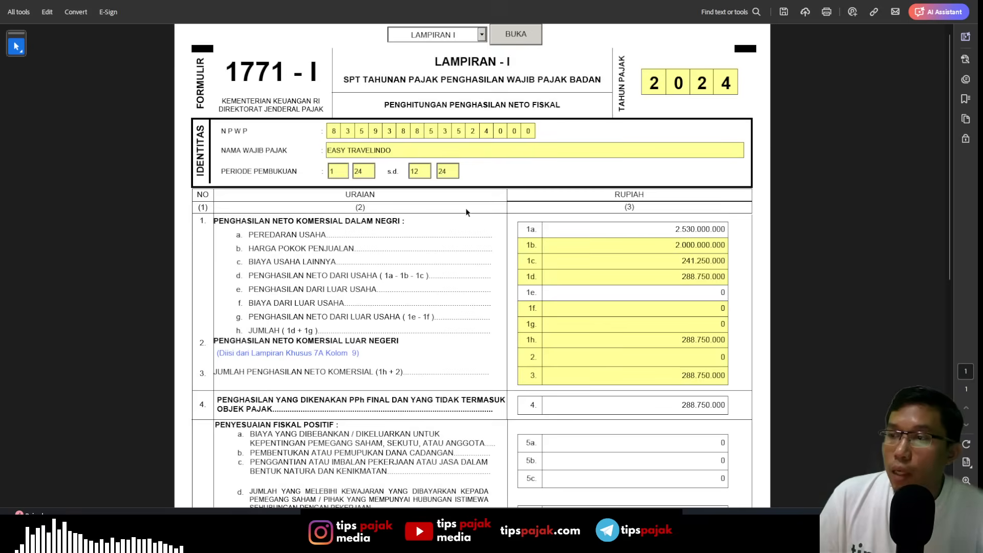
- Recheck the final-taxed income on line 4 of Form 1771-I and switch to the INDUK main form
scroll(486, 315, "down", 2)
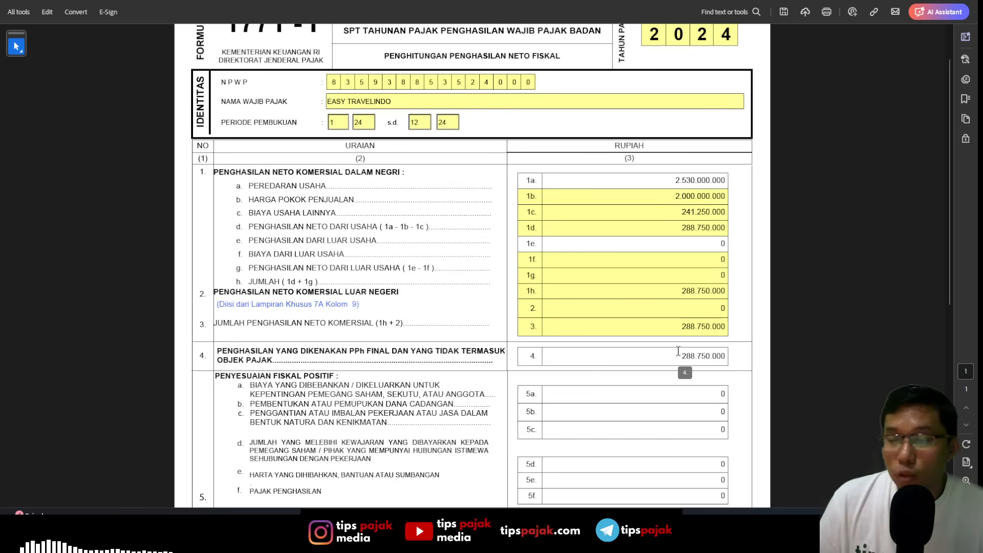
left_click_drag(678, 352, 700, 353)
scroll(685, 373, "down", 4)
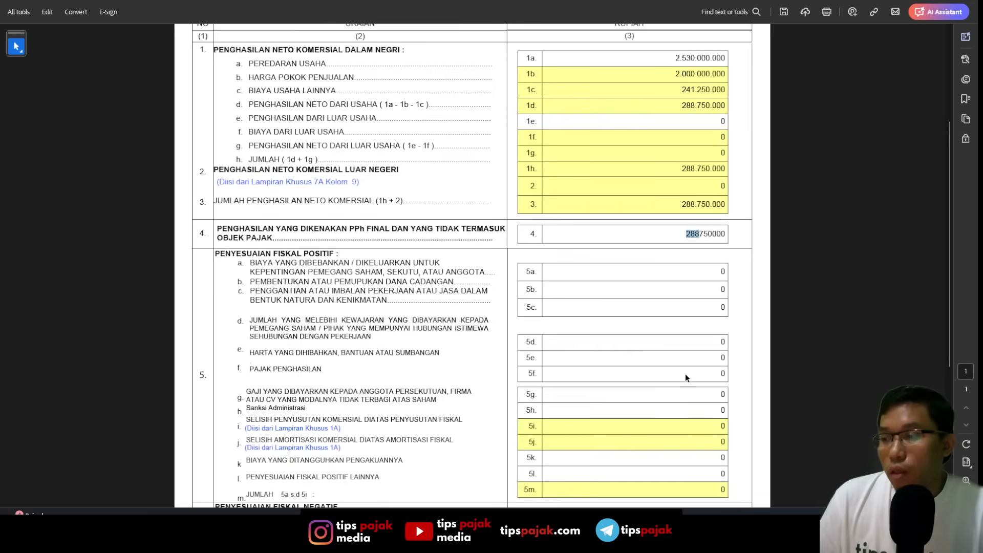
scroll(685, 373, "up", 3)
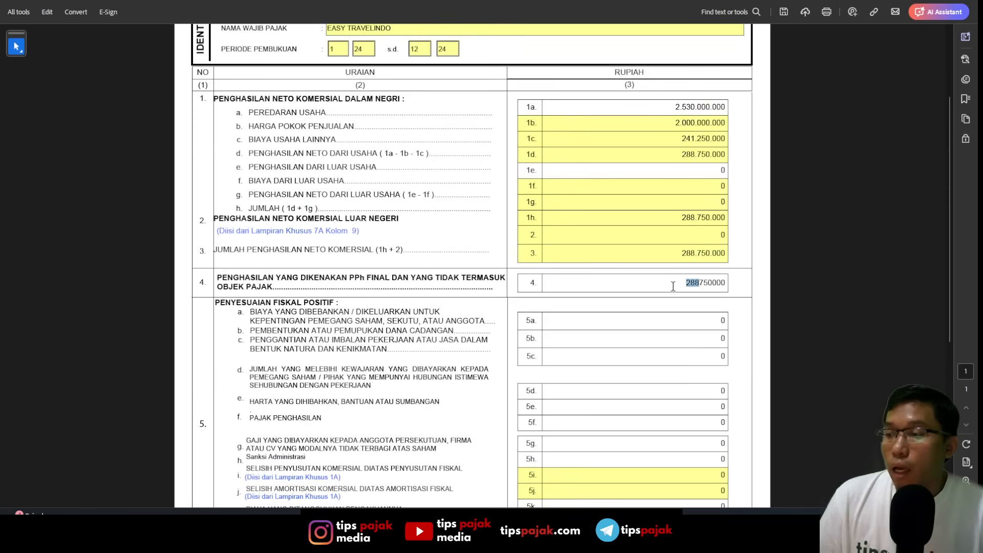
key("Tab")
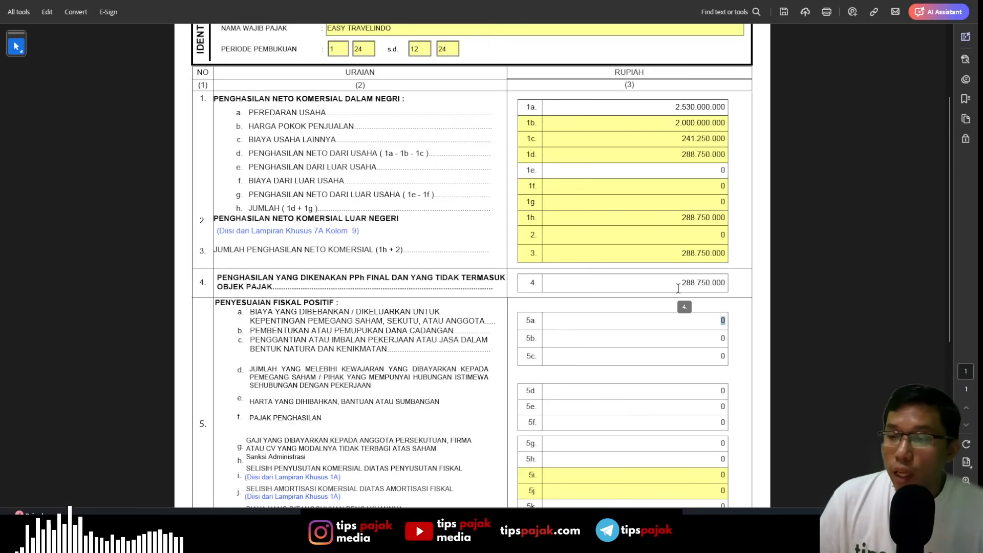
scroll(703, 289, "up", 3)
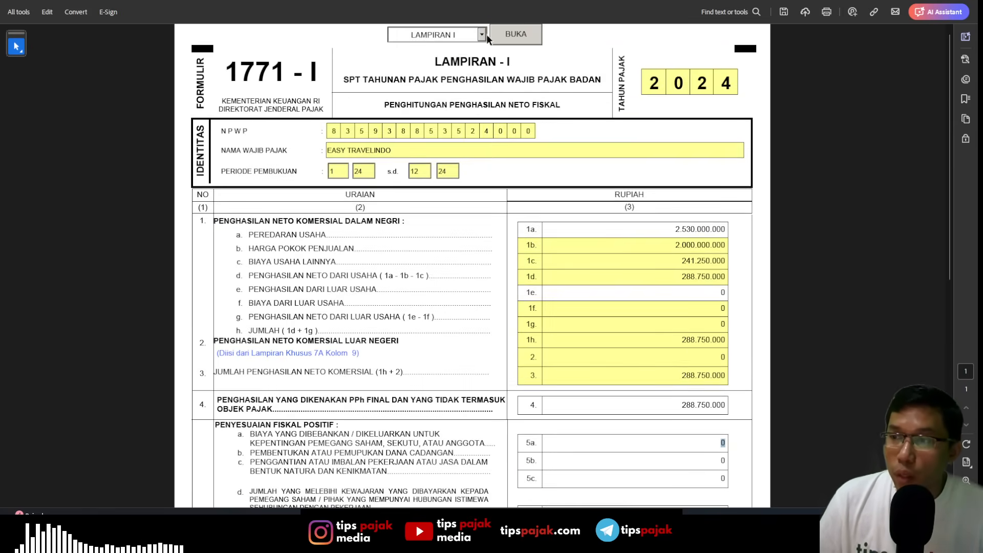
left_click(483, 34)
left_click(486, 45)
left_click(496, 43)
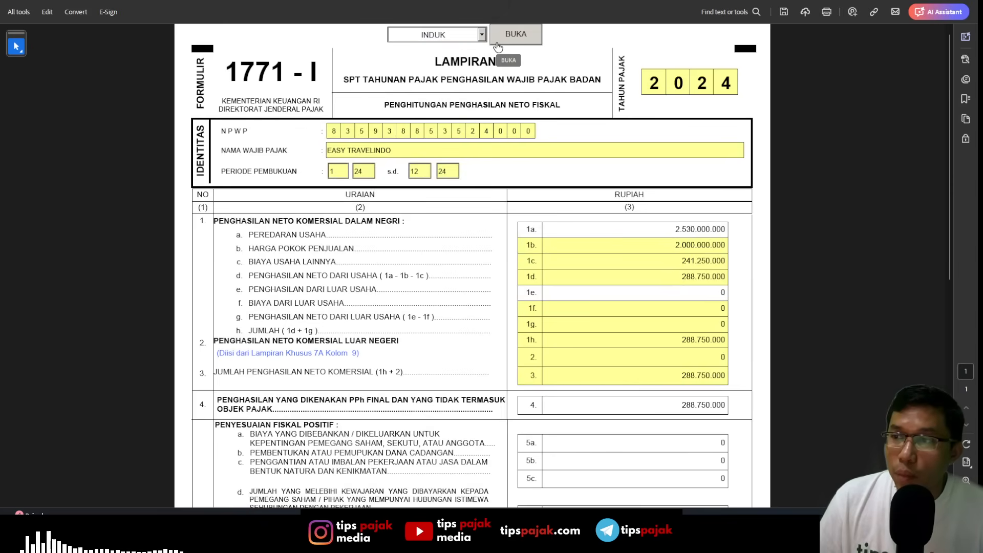
- Review the main Form 1771, from the identity and bookkeeping sections through taxable income, tax due, tax credits and under- or overpayment
scroll(593, 215, "down", 2)
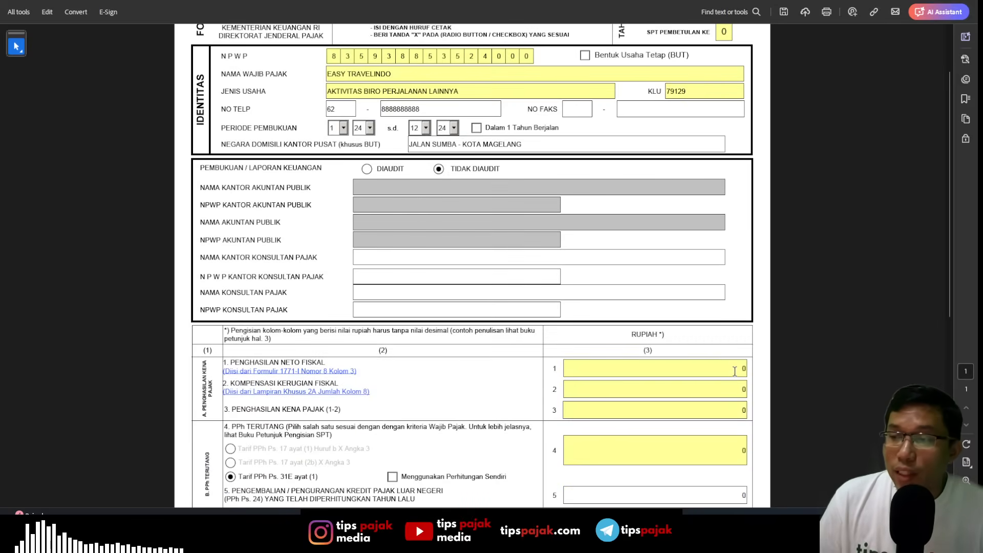
scroll(733, 374, "up", 1)
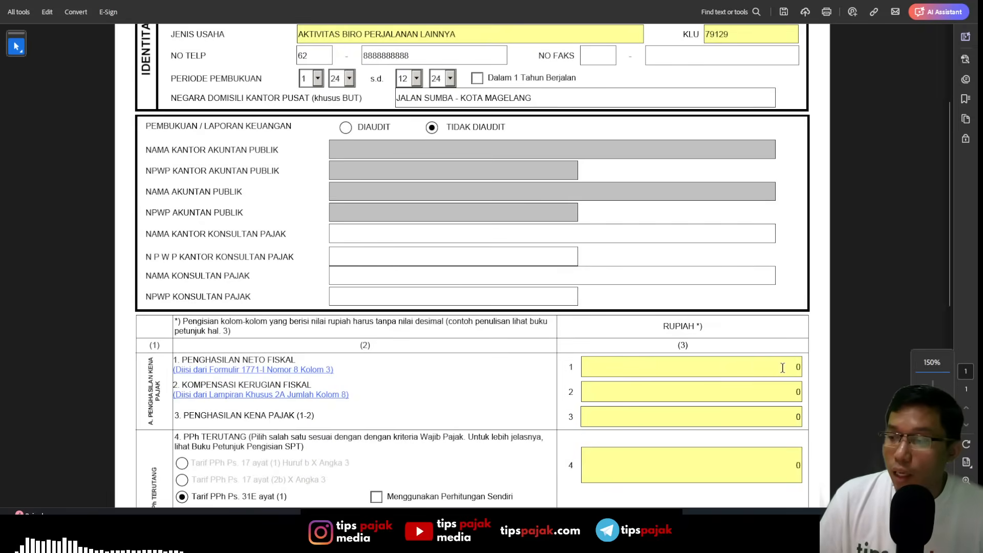
scroll(782, 368, "down", 7)
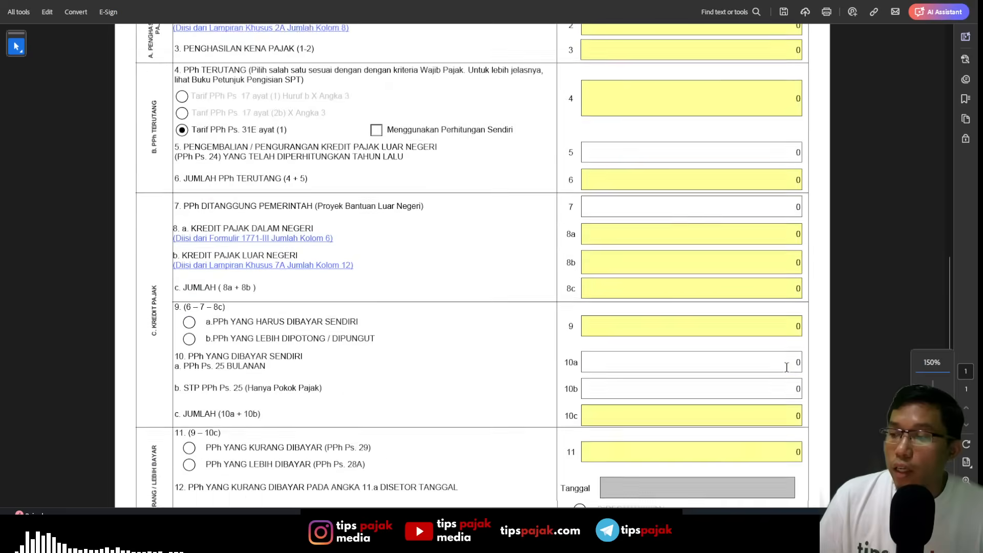
scroll(786, 367, "down", 2)
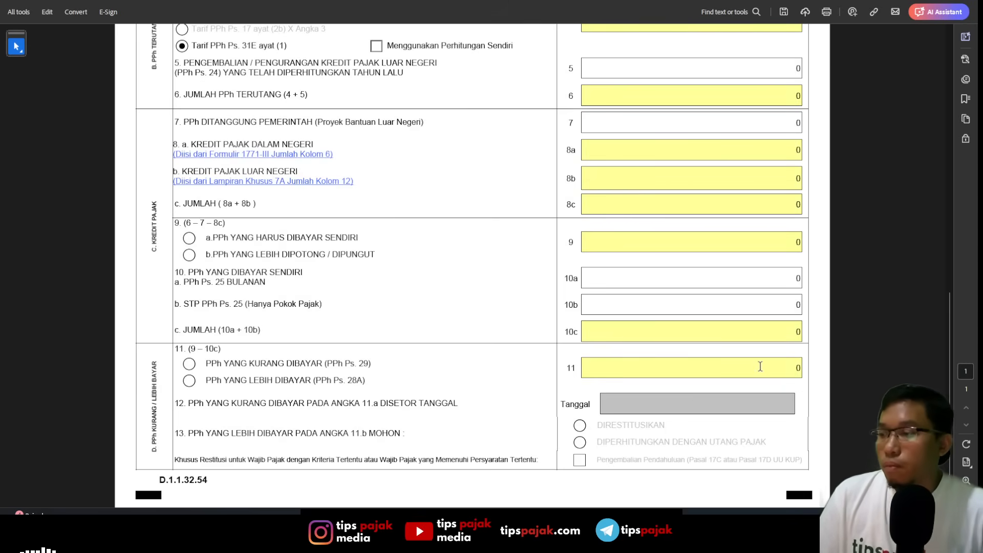
scroll(760, 367, "up", 4)
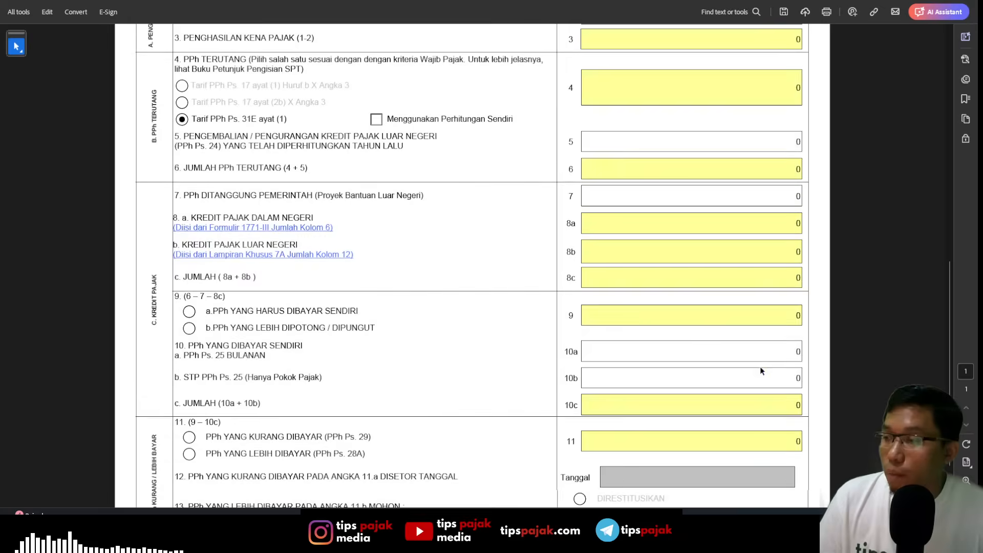
scroll(760, 364, "up", 10)
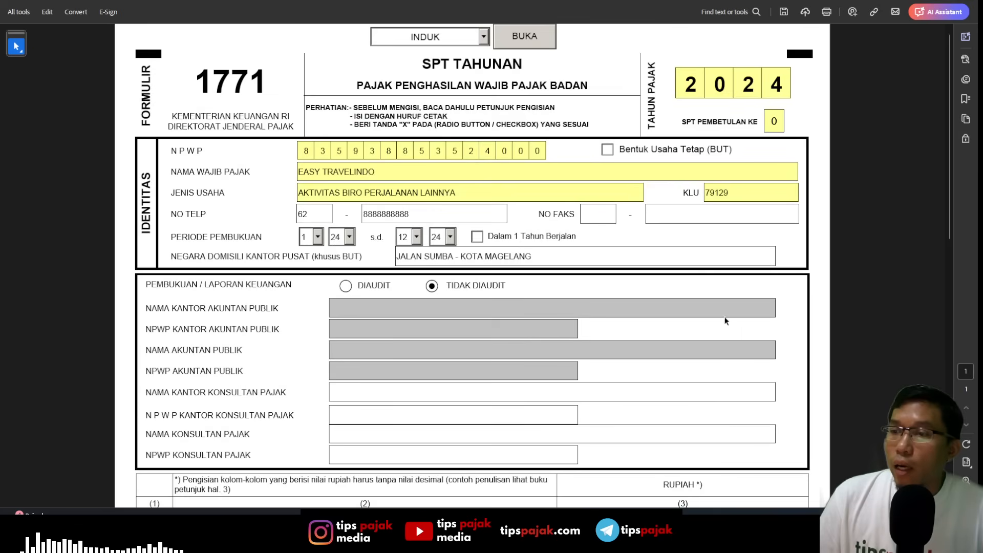
- Open LAMPIRAN I and set the final-taxed income on line 4 of Form 1771-I to 0
left_click(483, 37)
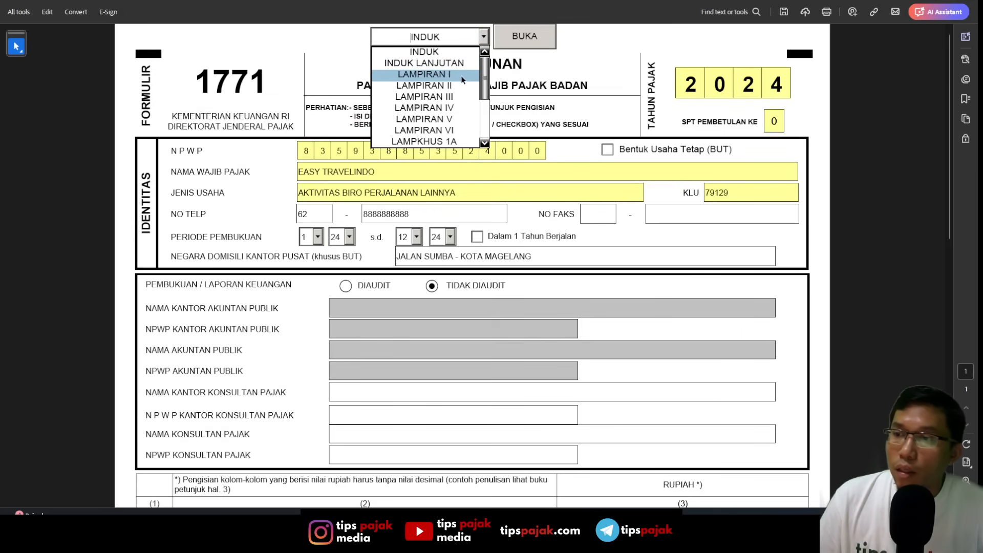
left_click(464, 76)
left_click(524, 35)
scroll(641, 259, "down", 3)
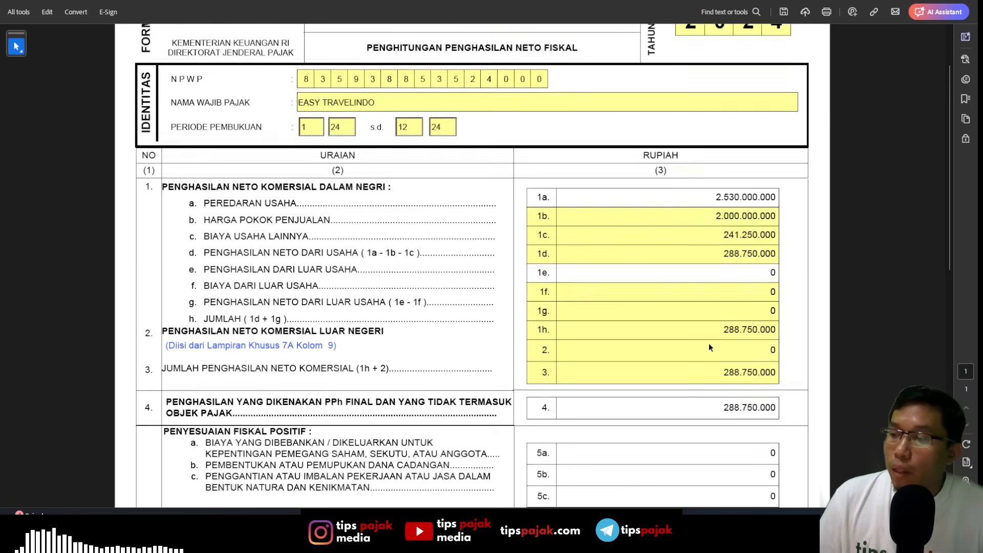
left_click(711, 348)
type("0")
key("Tab")
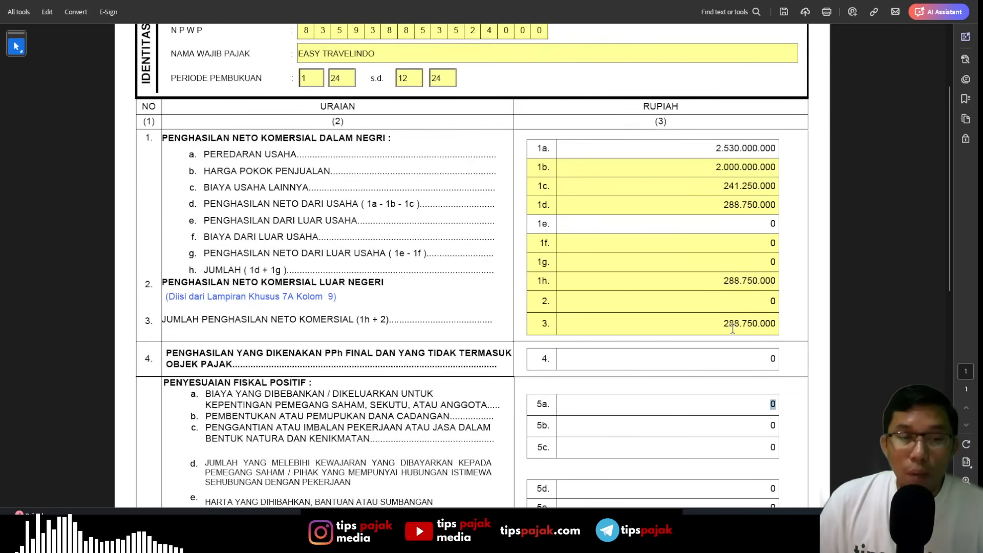
- Open the INDUK main form and review fiscal net income, tax due, tax credits and the underpaid tax
scroll(661, 263, "up", 3)
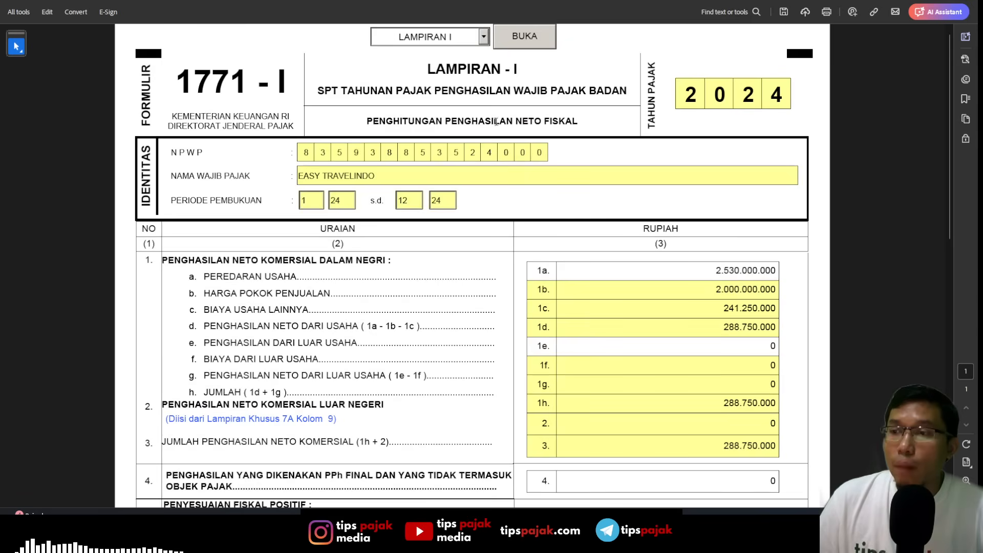
left_click(484, 37)
left_click(417, 52)
left_click(522, 36)
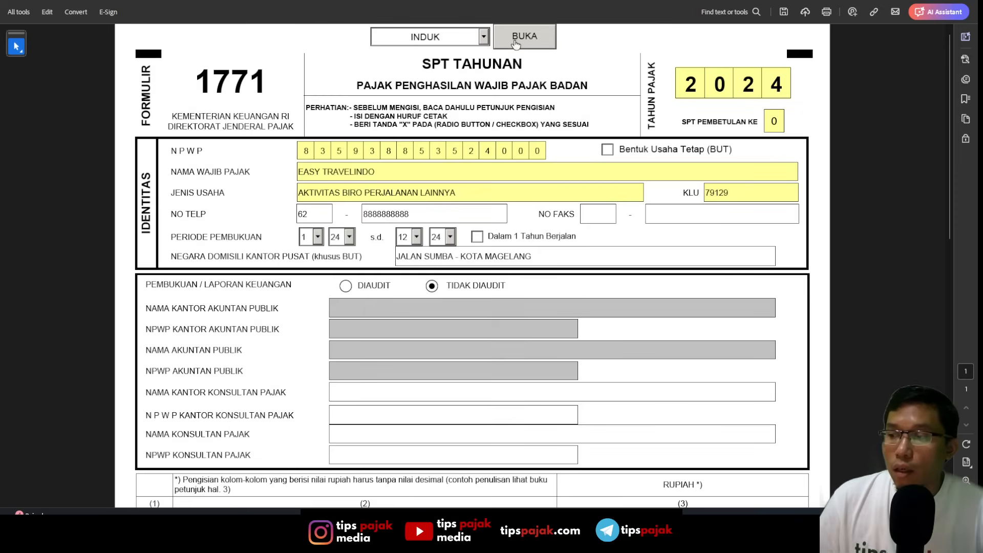
scroll(599, 212, "down", 2)
scroll(598, 212, "down", 2)
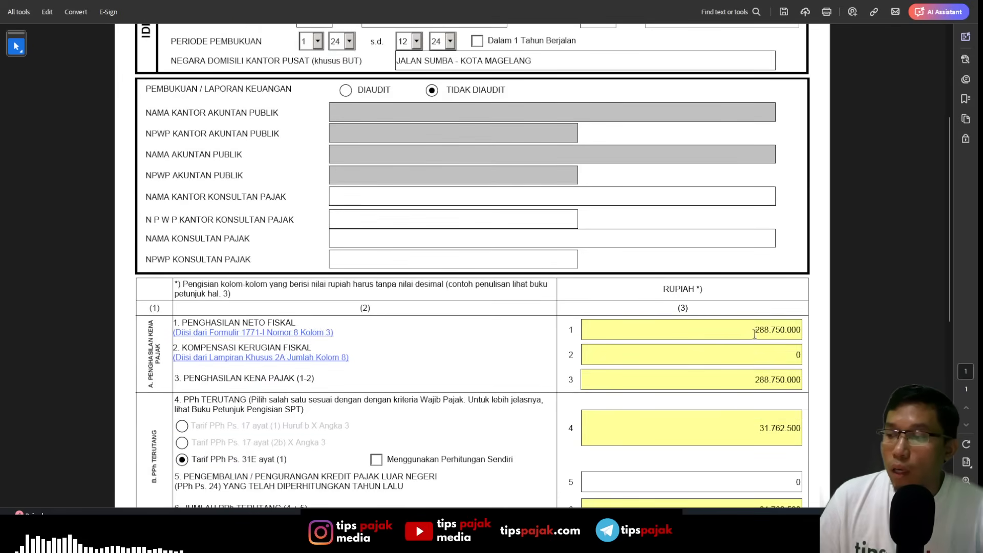
scroll(768, 359, "down", 2)
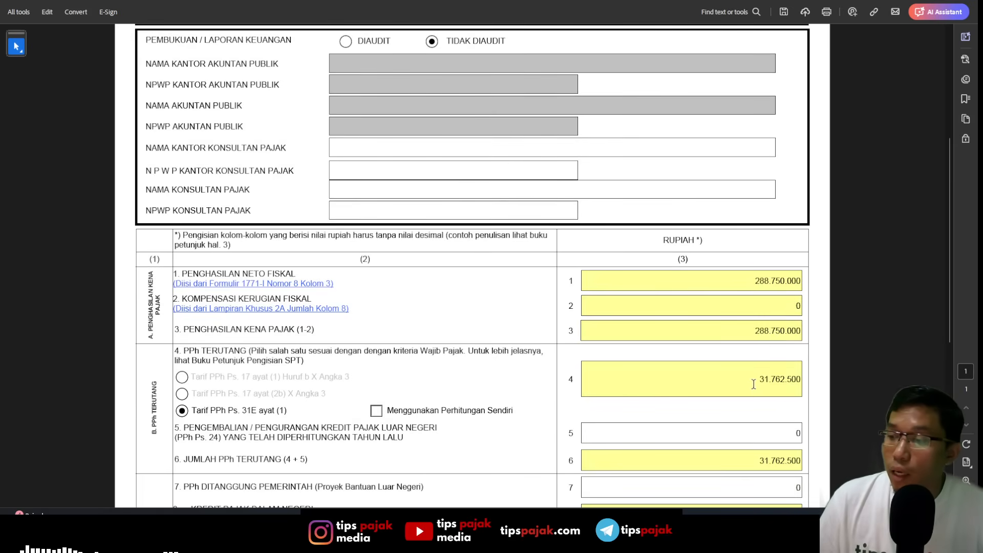
scroll(798, 381, "down", 6)
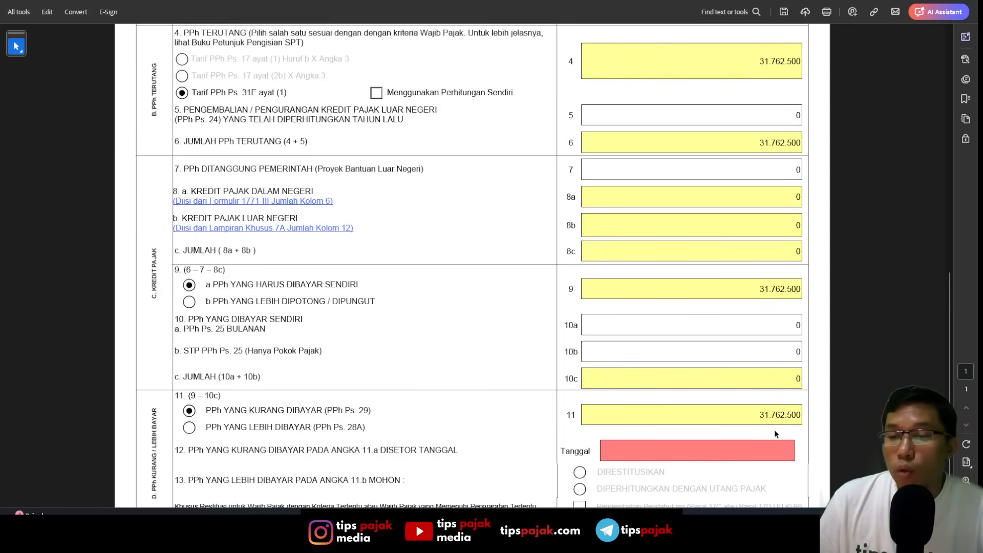
- Choose 21 January 2025 as the deposit date for the underpaid tax on line 12 of the main form
left_click(665, 448)
left_click(800, 450)
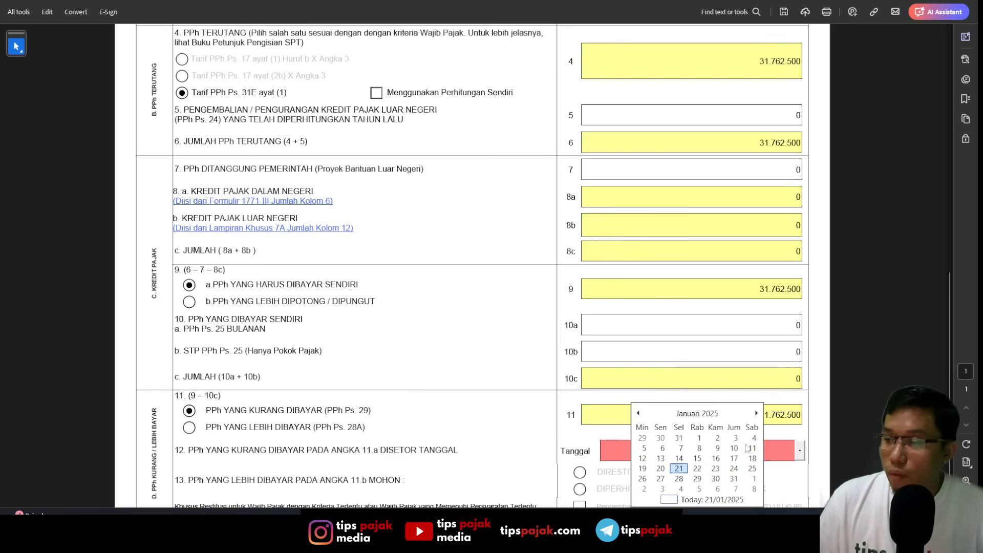
left_click(686, 470)
- Reopen LAMPIRAN I and set the final-taxed income on line 4 of Form 1771-I to 288.750.000
scroll(704, 401, "up", 5)
scroll(704, 401, "up", 7)
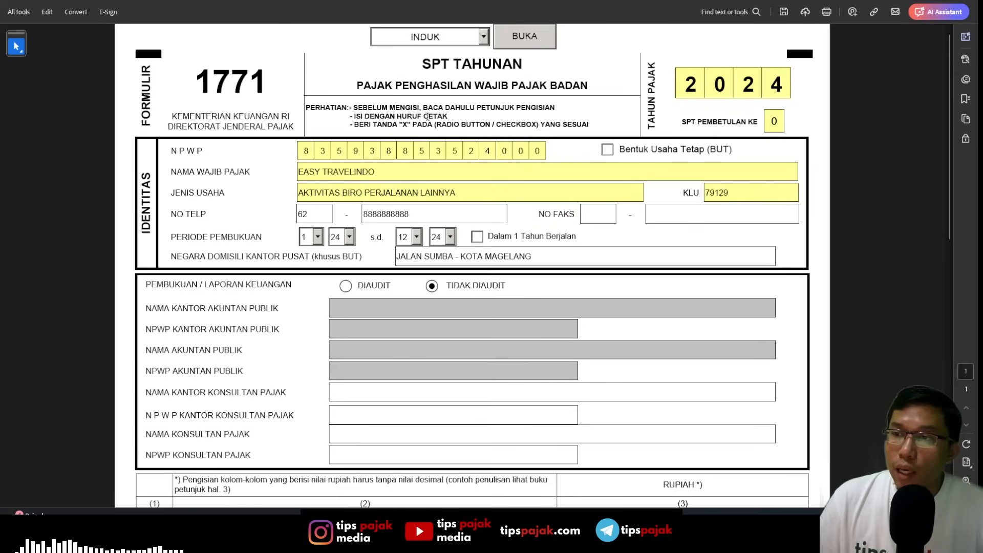
left_click(483, 36)
left_click(424, 74)
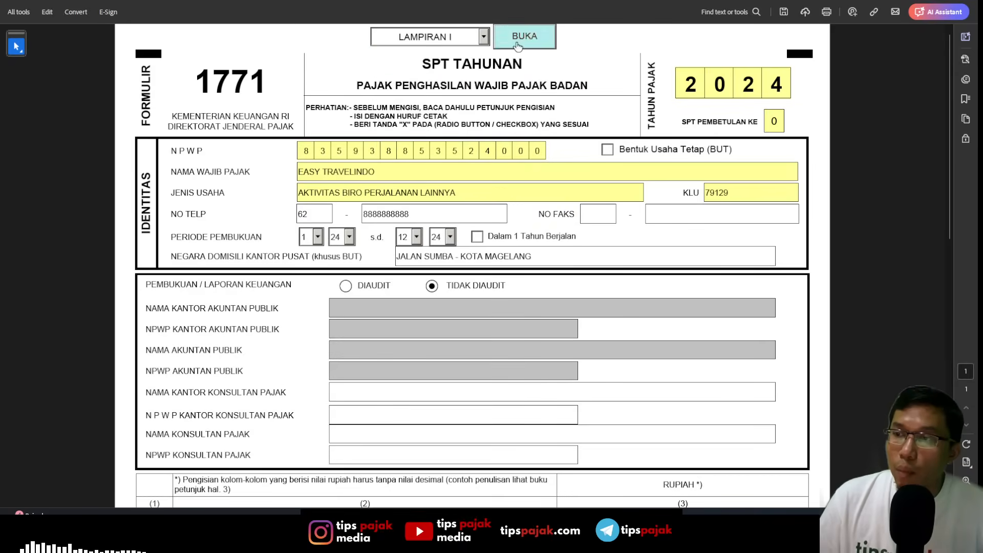
left_click(524, 36)
scroll(740, 210, "down", 5)
left_click(719, 209)
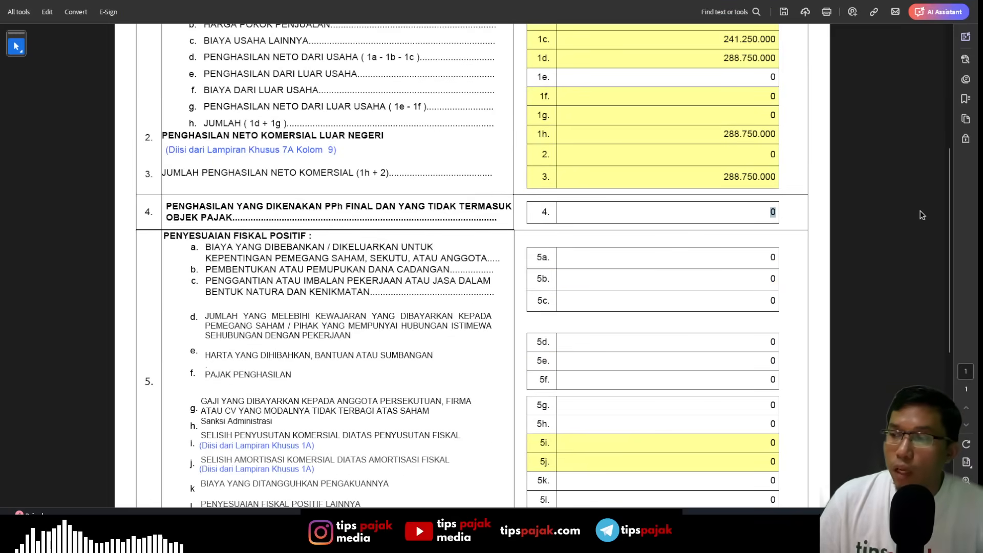
type("2")
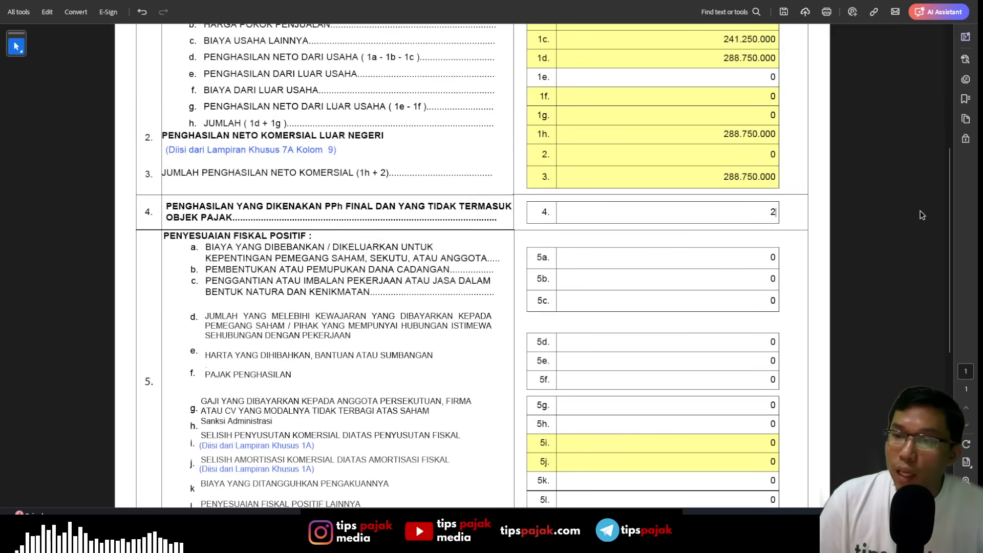
type("88.750.00000")
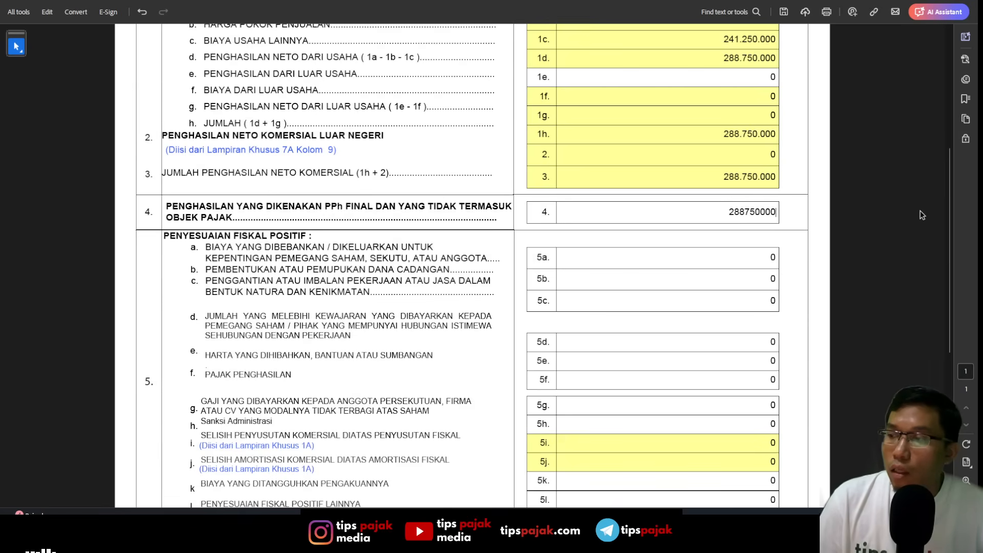
key("Return")
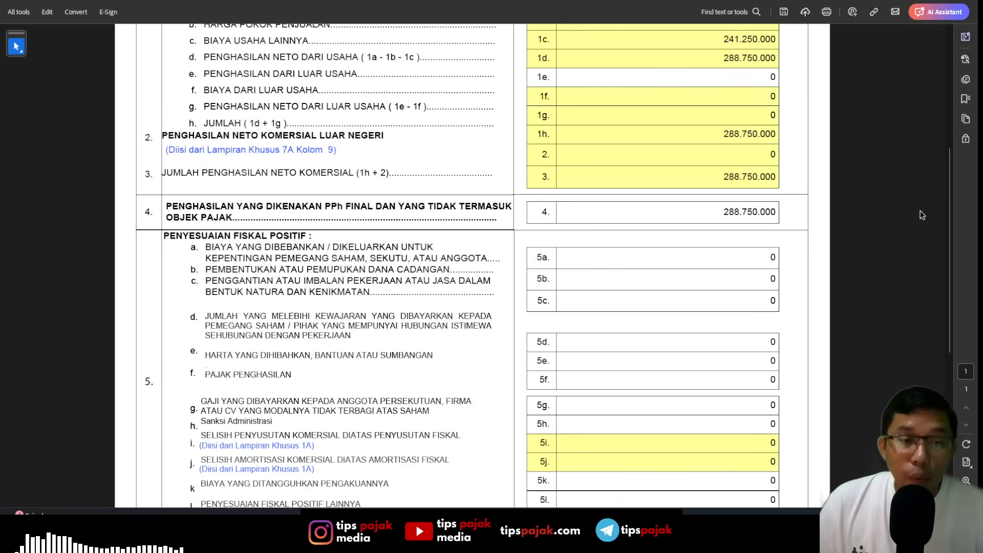
- Open LAMPIRAN IV and check the PP 55 TAHUN 2022 income entry and the total final tax in BAGIAN A
scroll(801, 216, "up", 2)
scroll(801, 216, "up", 3)
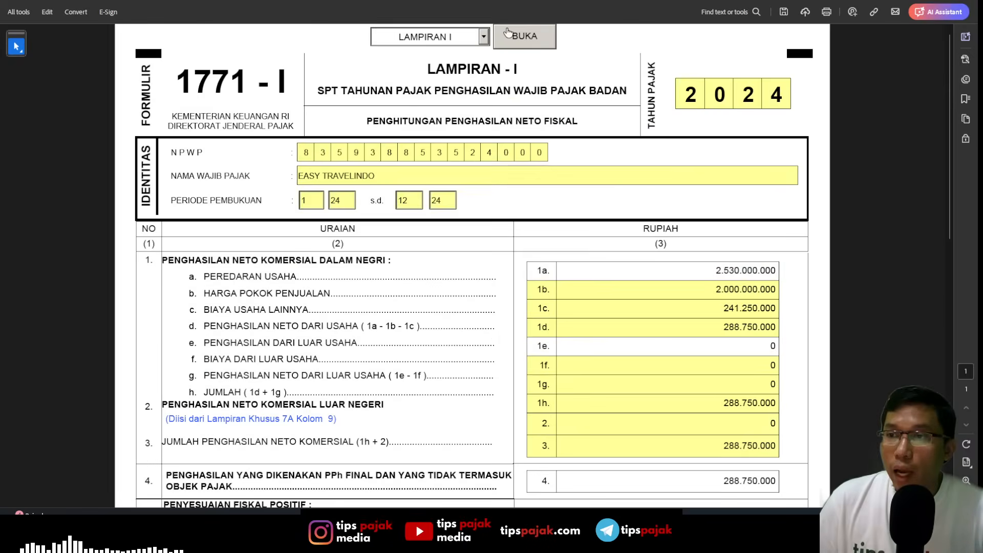
left_click(483, 36)
left_click(464, 108)
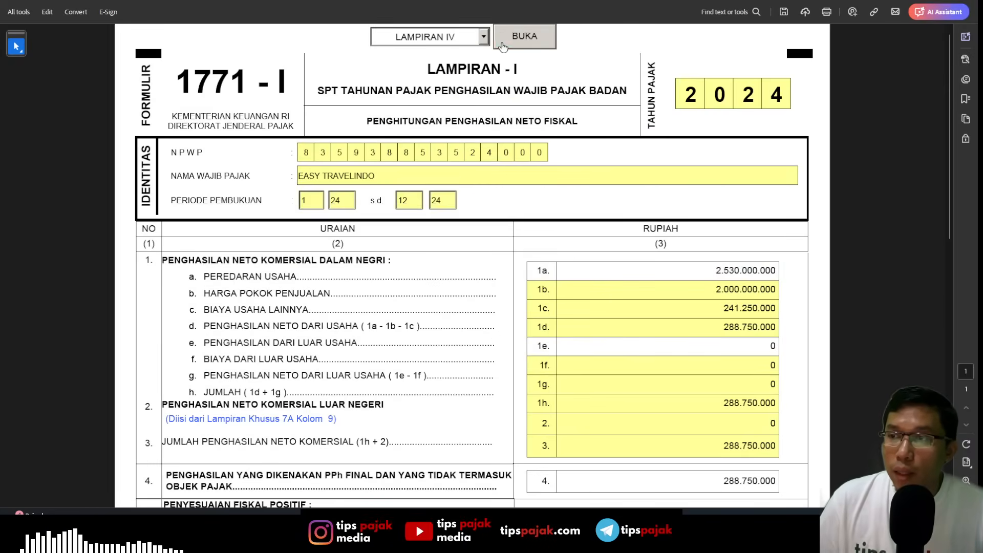
left_click(524, 36)
scroll(630, 344, "down", 6)
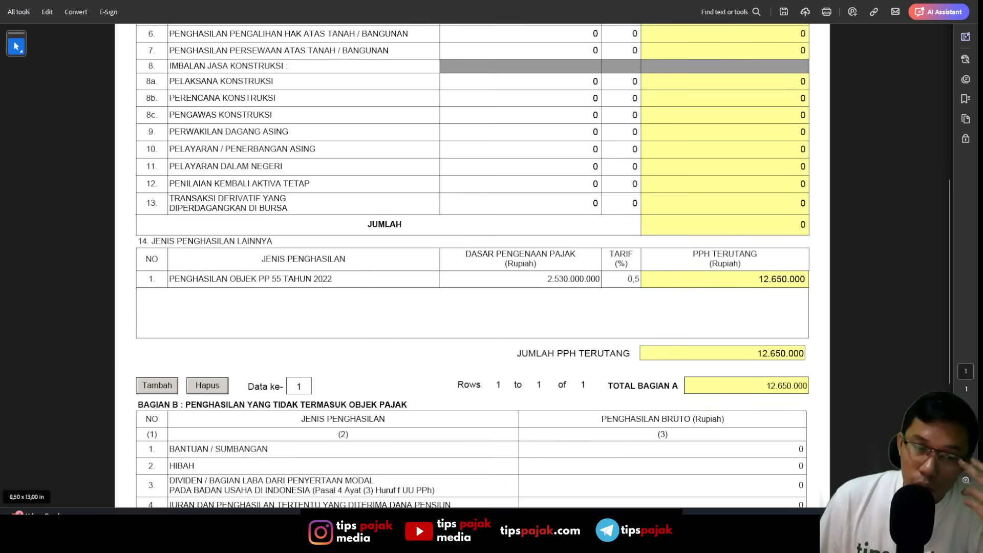
- Switch to the Excel report, check the annual turnover and tax totals on the peredaran sheet, and return to the form in Acrobat
key("alt+Tab")
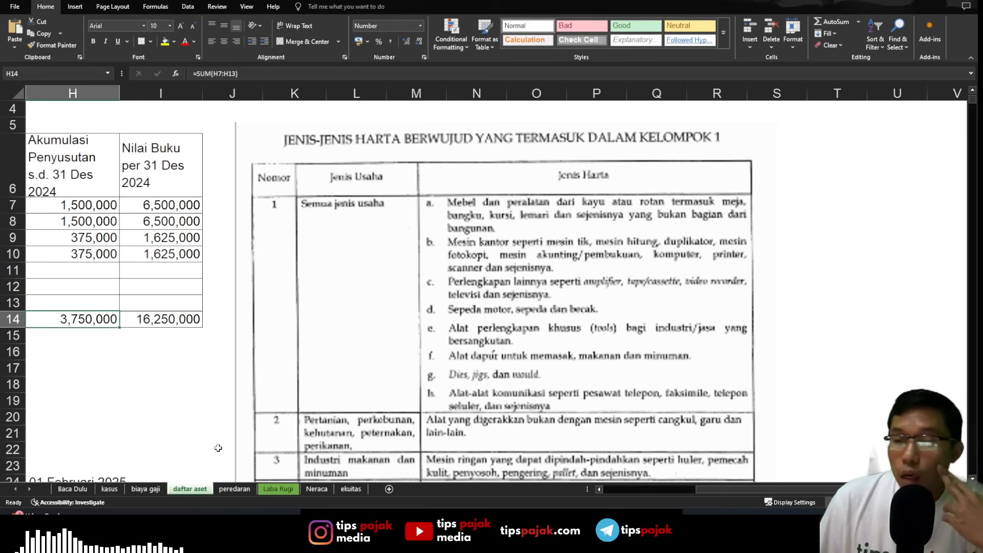
left_click(235, 489)
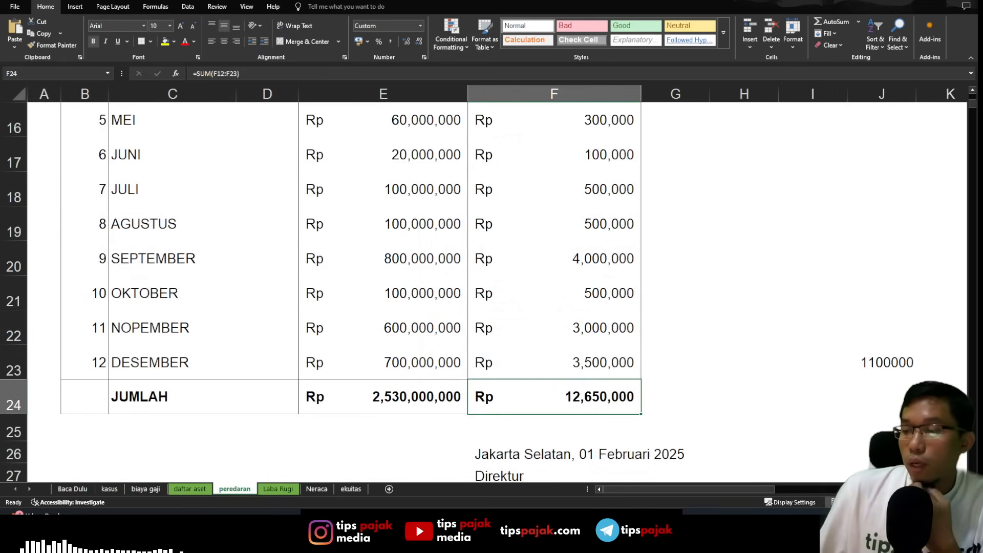
key("alt+Tab")
key("alt+Tab")
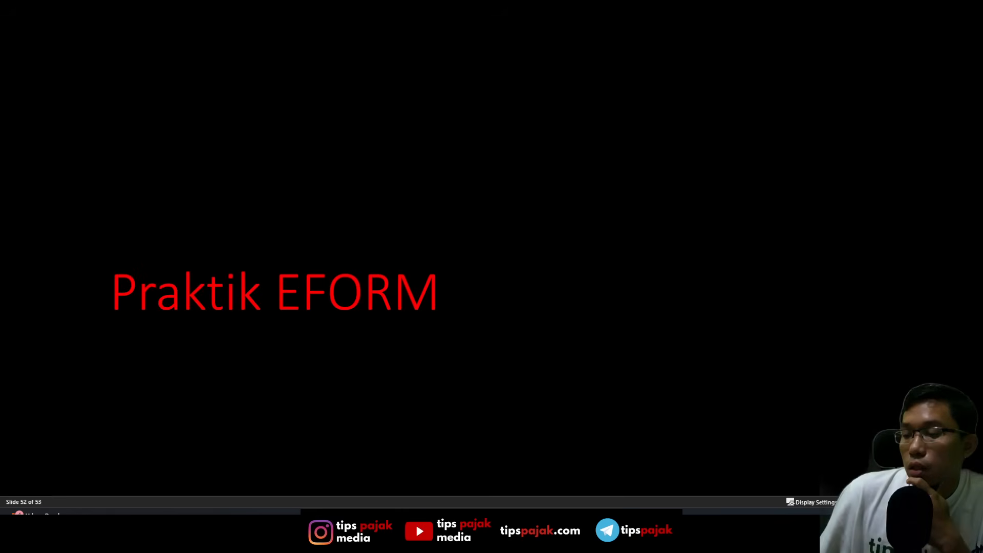
key("alt+Tab")
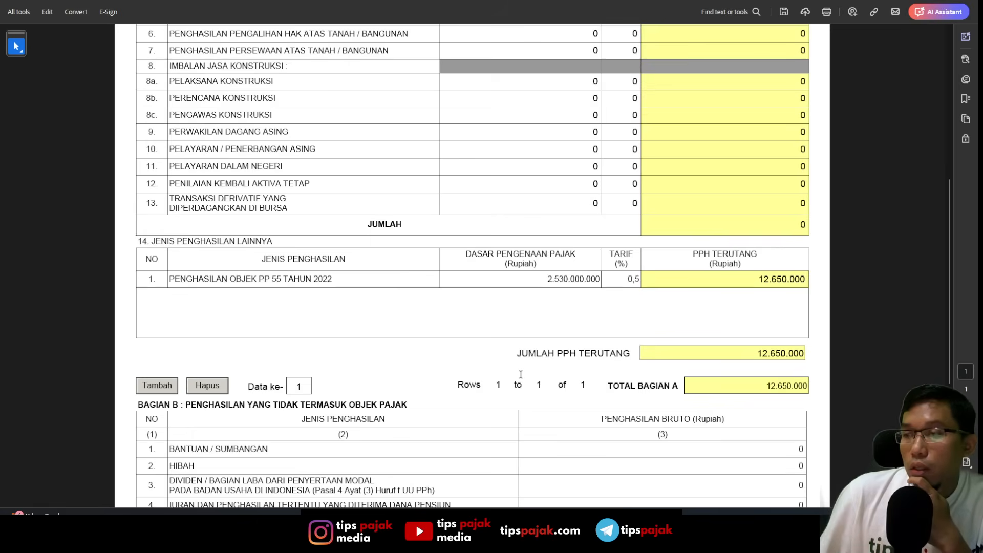
- Switch from LAMPIRAN IV to LAMPIRAN I and recheck the commercial net income and line 4
scroll(508, 346, "up", 10)
left_click(484, 36)
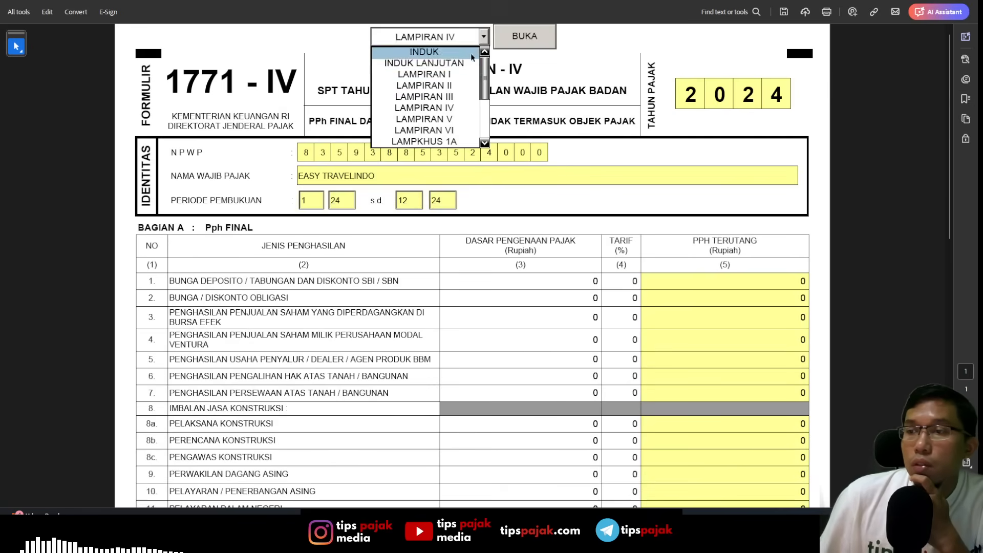
left_click(424, 74)
left_click(522, 37)
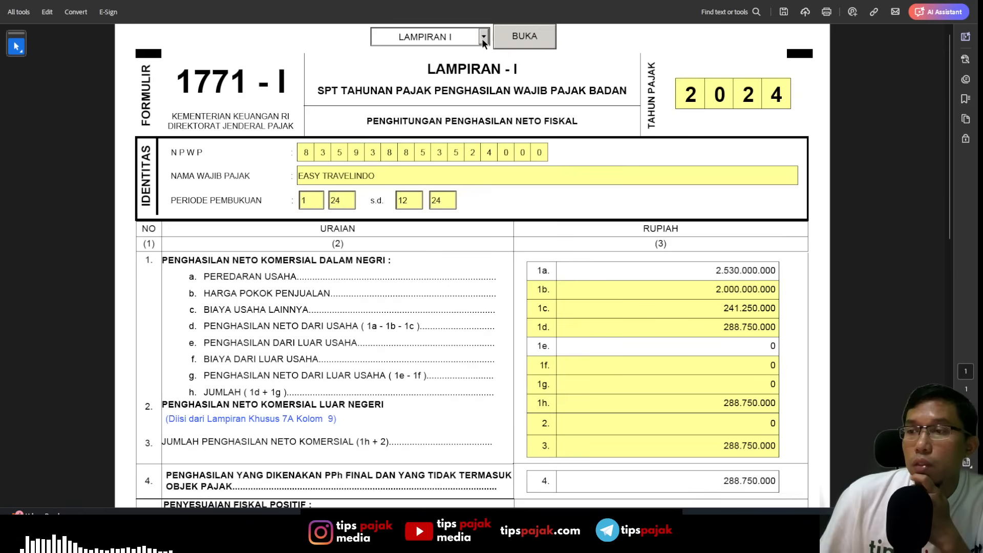
- Open the INDUK main form and check the taxable income, tax due, tax credit and underpayment lines
left_click(484, 36)
left_click(425, 52)
left_click(524, 37)
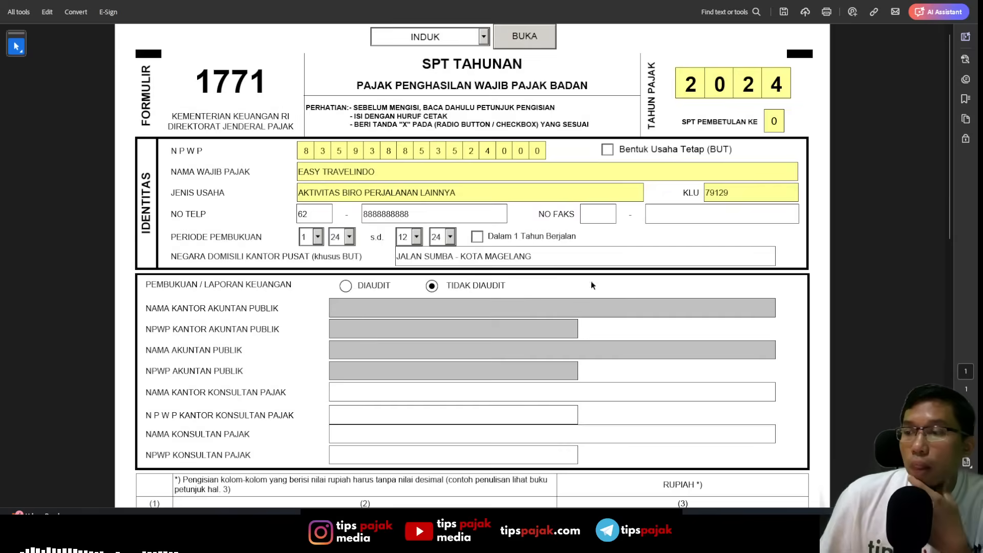
scroll(585, 346, "down", 5)
scroll(585, 346, "down", 7)
scroll(587, 356, "up", 9)
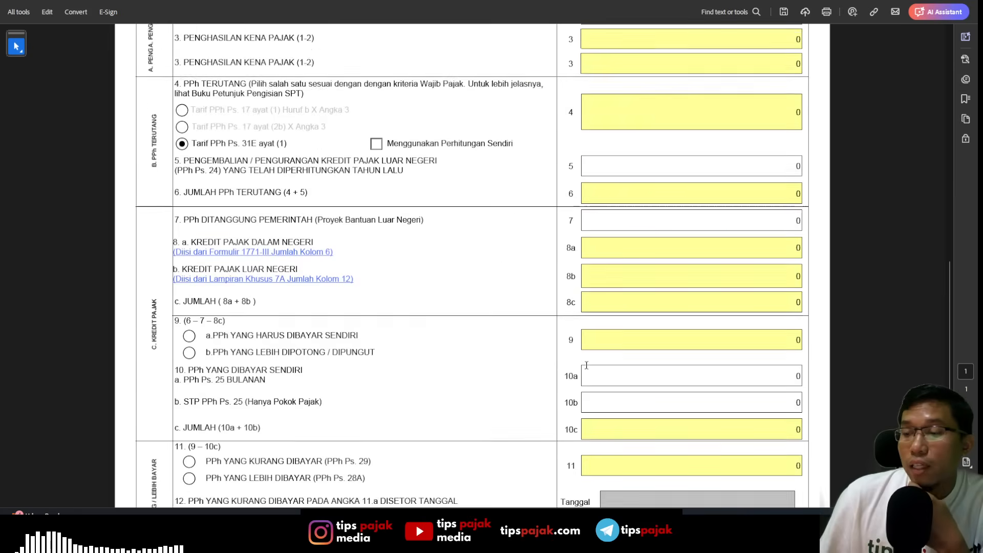
- Open the INDUK LANJUTAN page and check the final tax on line 15a
scroll(588, 377, "up", 3)
left_click(484, 37)
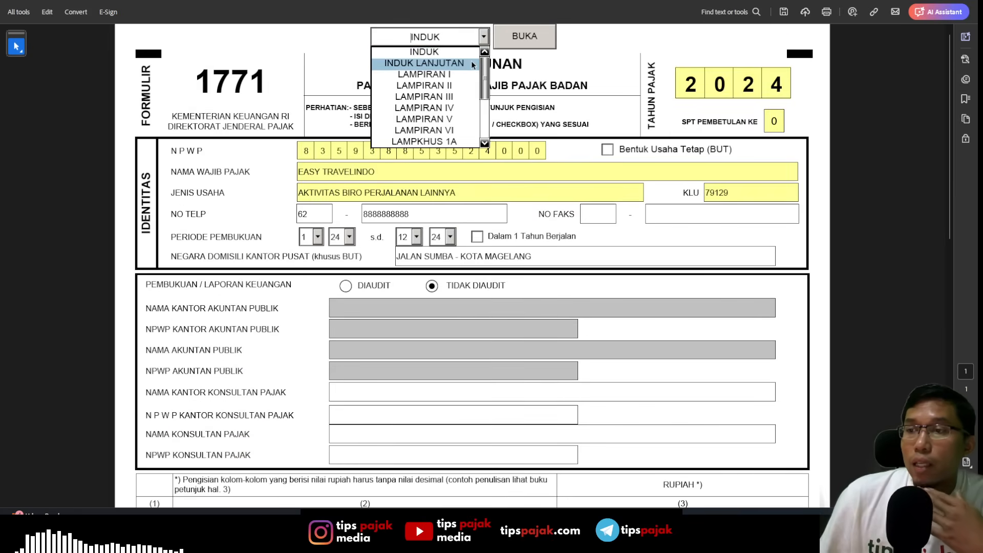
left_click(424, 63)
left_click(524, 47)
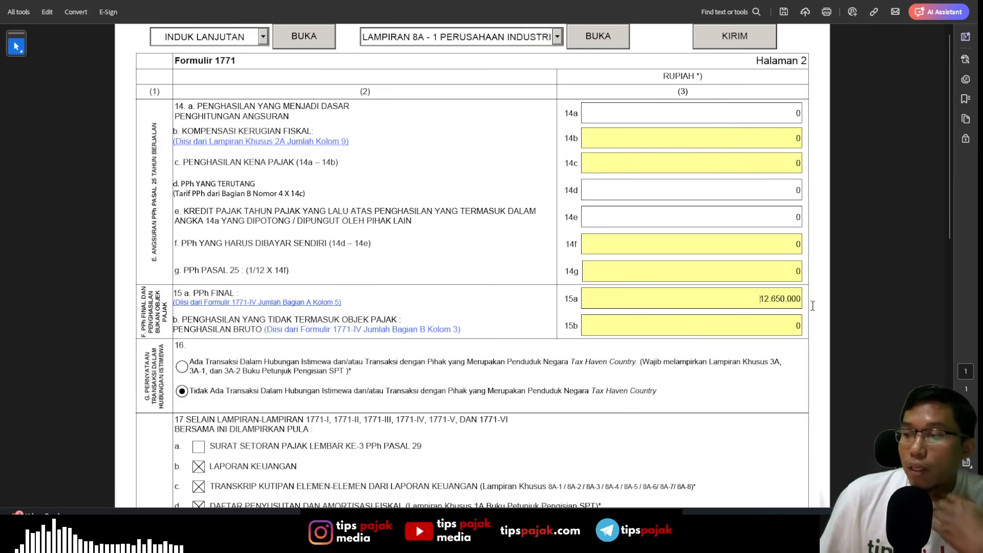
- Fill in the PERNYATAAN section with JAKARTA as the place and 21/01/2025 as the date
scroll(772, 307, "down", 4)
scroll(772, 309, "down", 7)
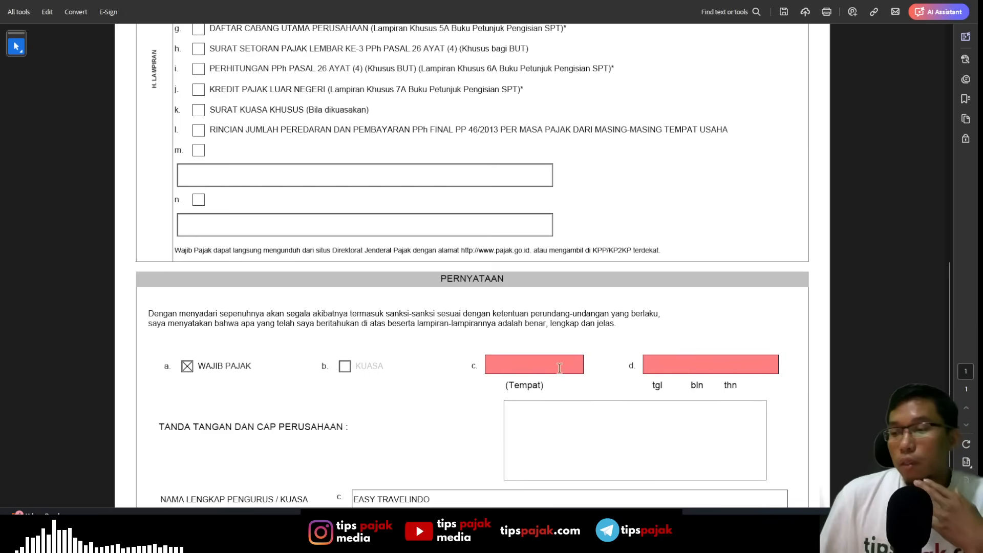
left_click(558, 367)
type("jakarta")
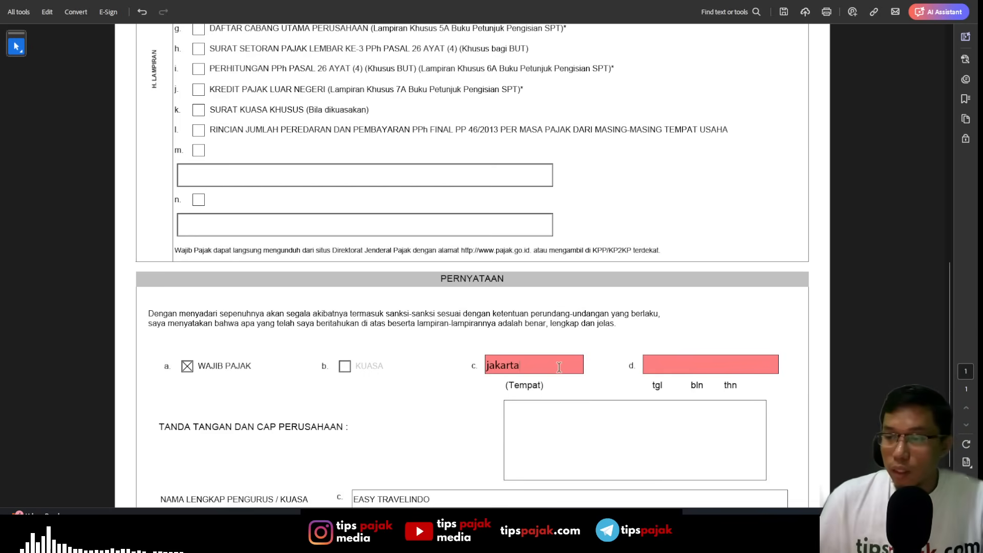
key("Tab")
left_click(783, 365)
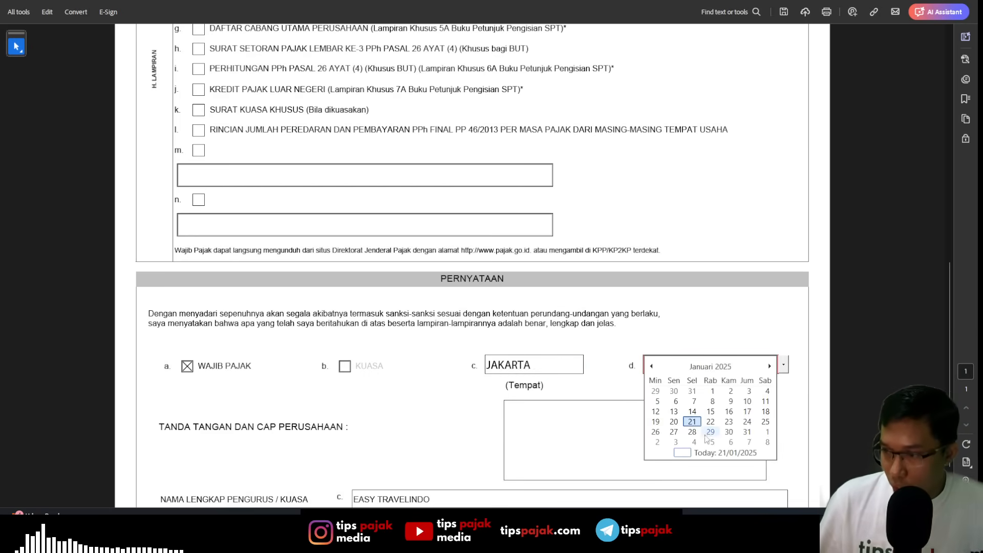
left_click(691, 421)
scroll(463, 420, "down", 2)
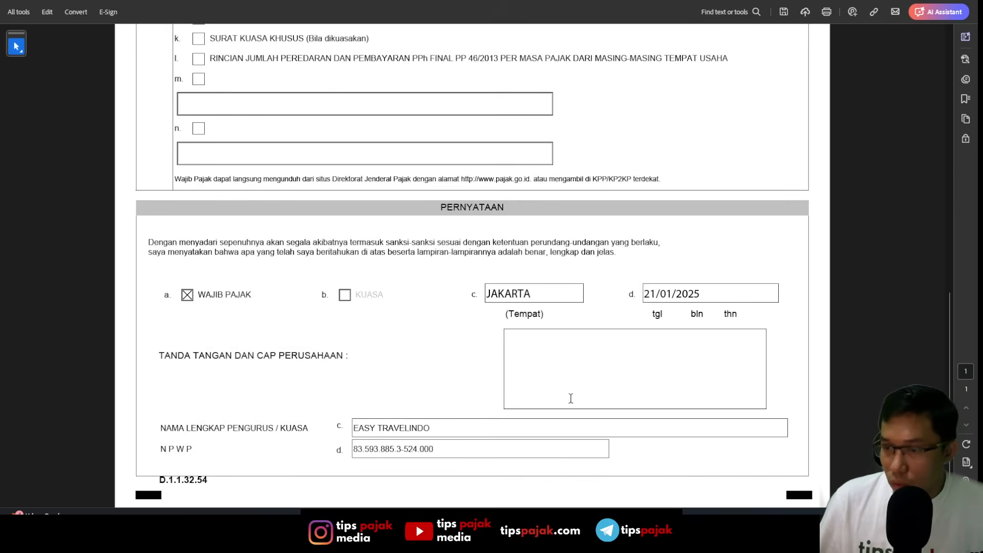
- In the PERNYATAAN section, replace the officer's name and enter a 16-digit placeholder NPWP
left_click_drag(496, 435, 86, 425)
type("ta")
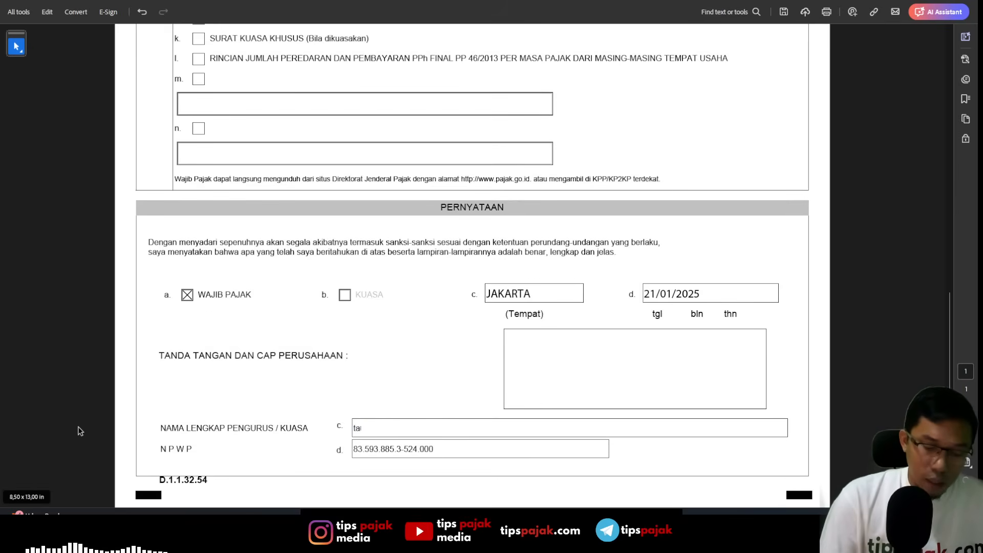
type("ufik")
key("Tab")
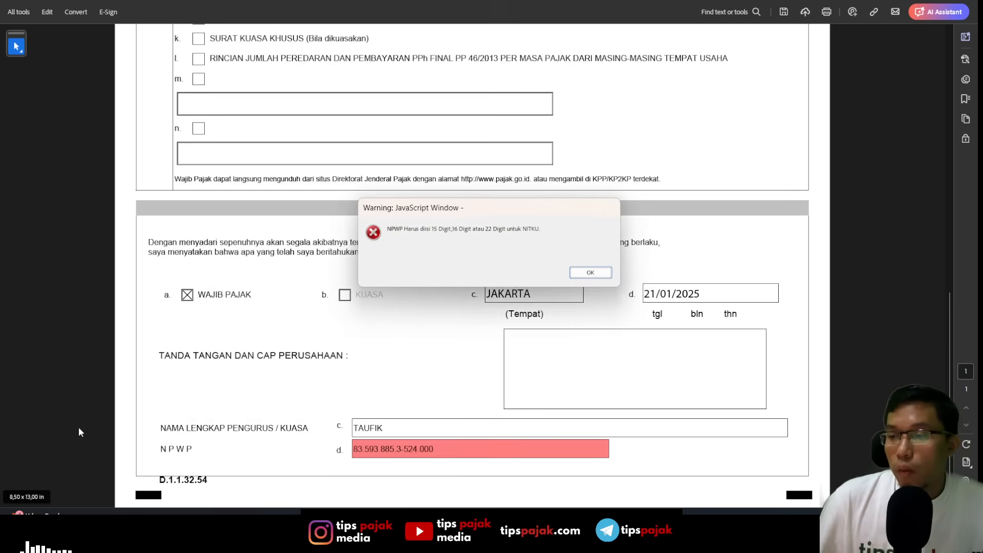
key("Return")
type("00")
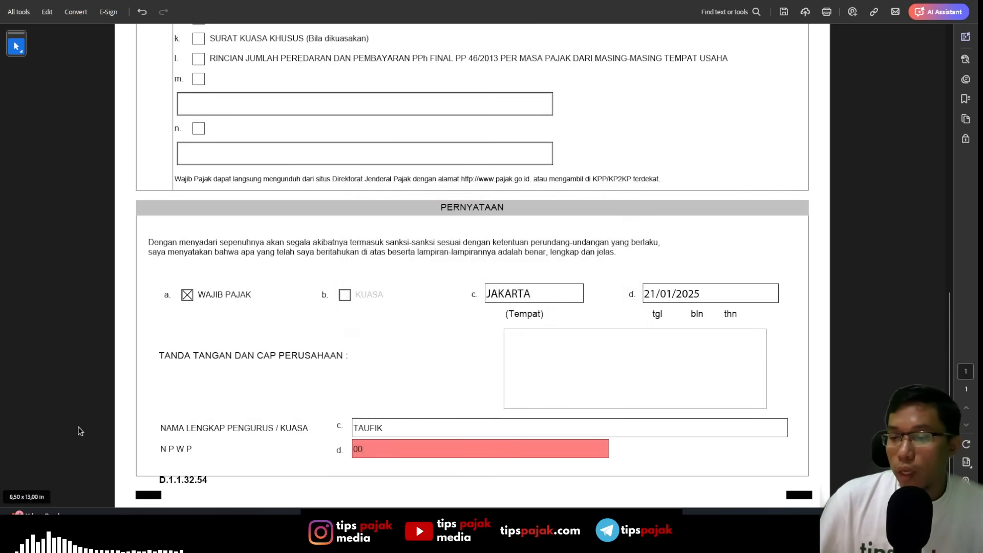
type("00000000000000")
key("Tab")
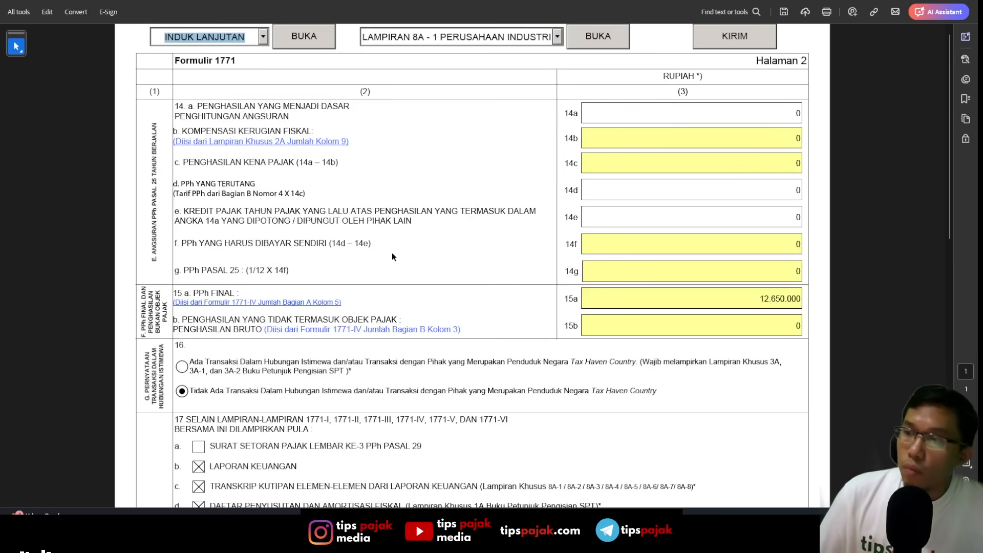
scroll(589, 395, "down", 10)
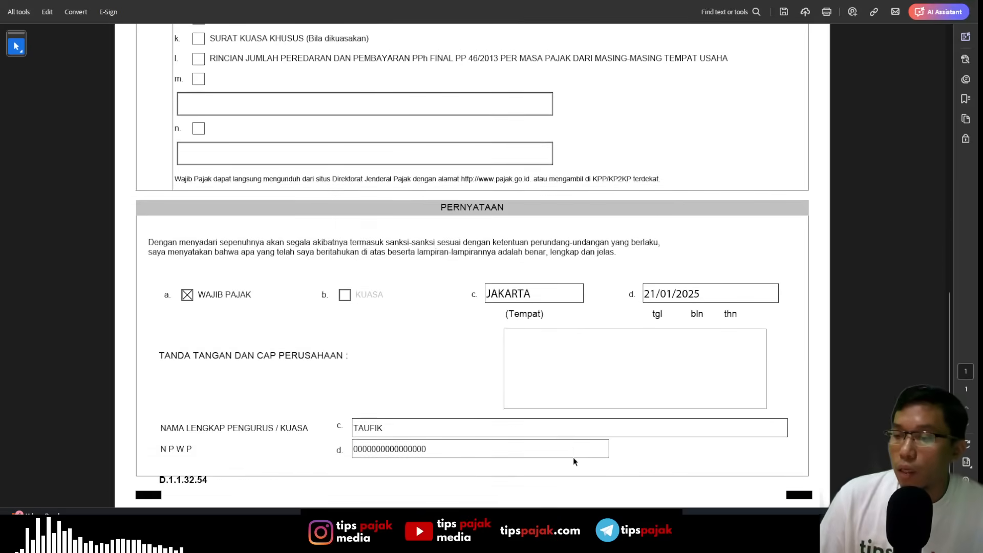
- Open the INDUK main form page from INDUK LANJUTAN
scroll(573, 457, "up", 2)
scroll(572, 443, "up", 8)
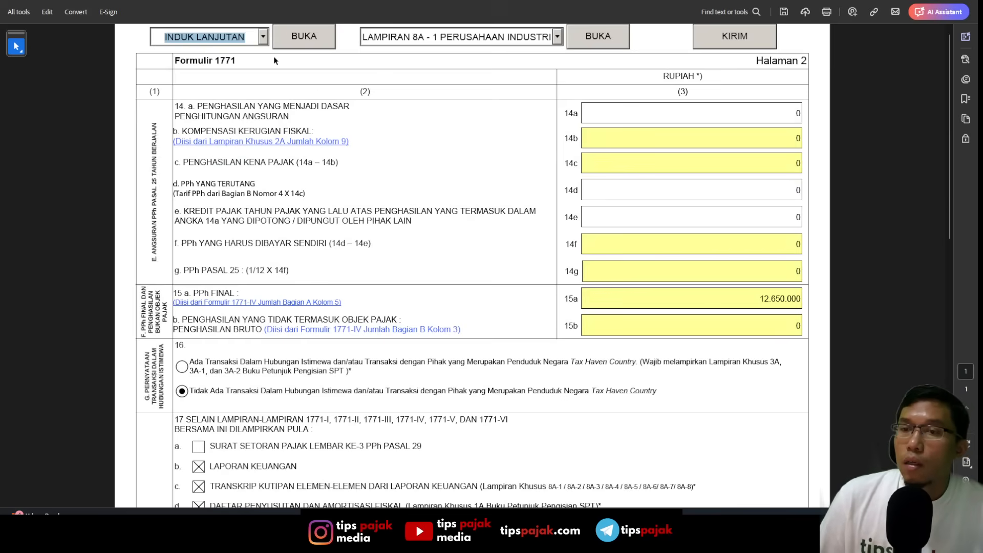
left_click(265, 41)
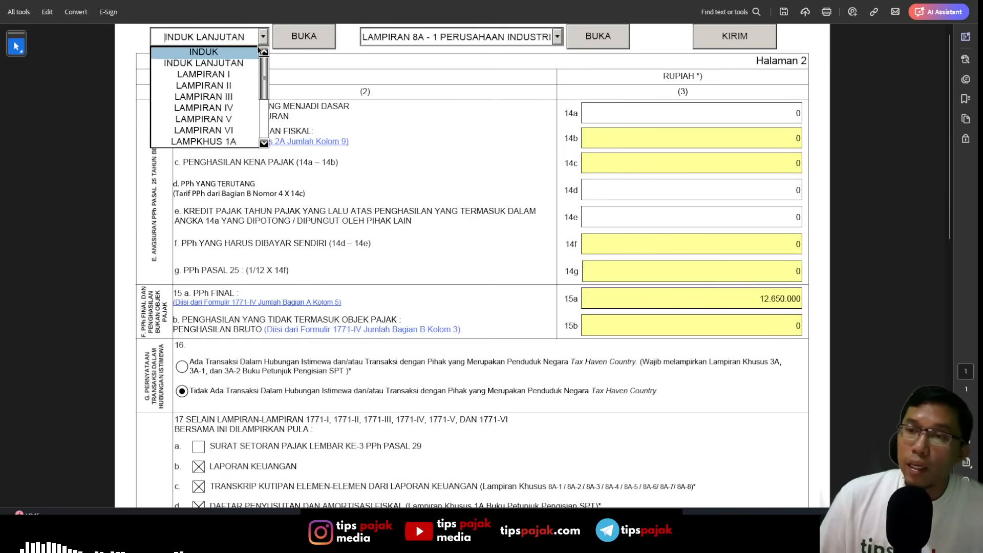
left_click(204, 50)
left_click(307, 39)
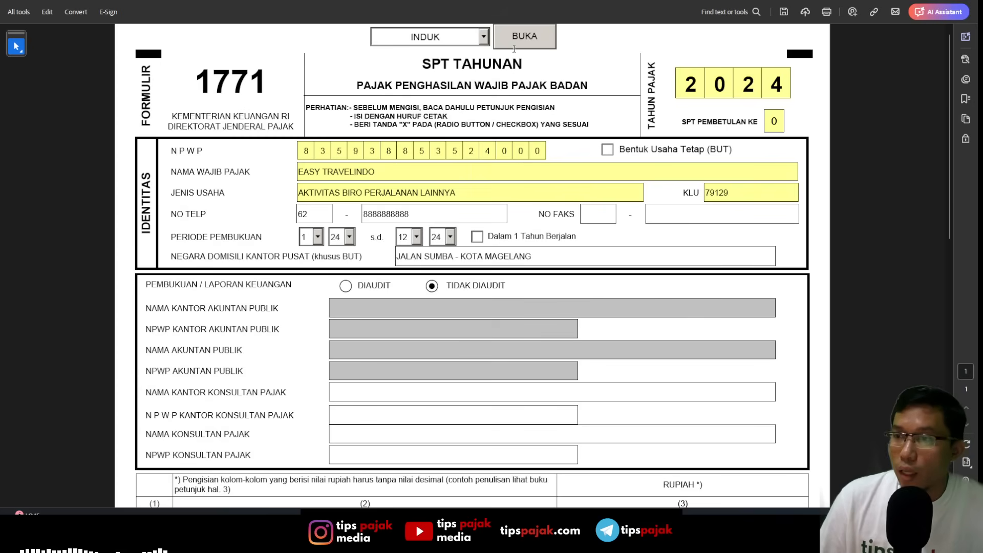
- Return to the INDUK LANJUTAN page and review the completed PERNYATAAN section
left_click(481, 44)
left_click(424, 62)
left_click(519, 38)
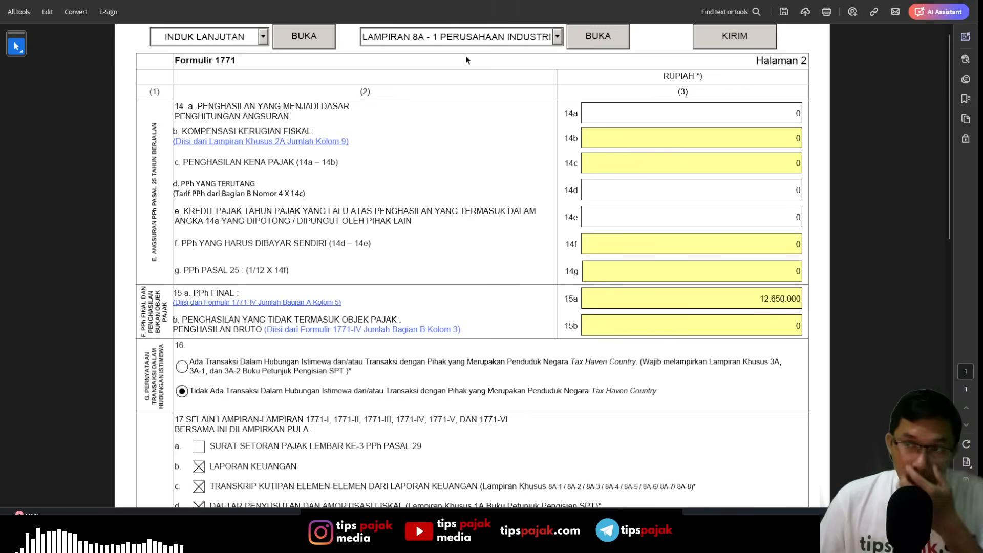
scroll(570, 285, "down", 15)
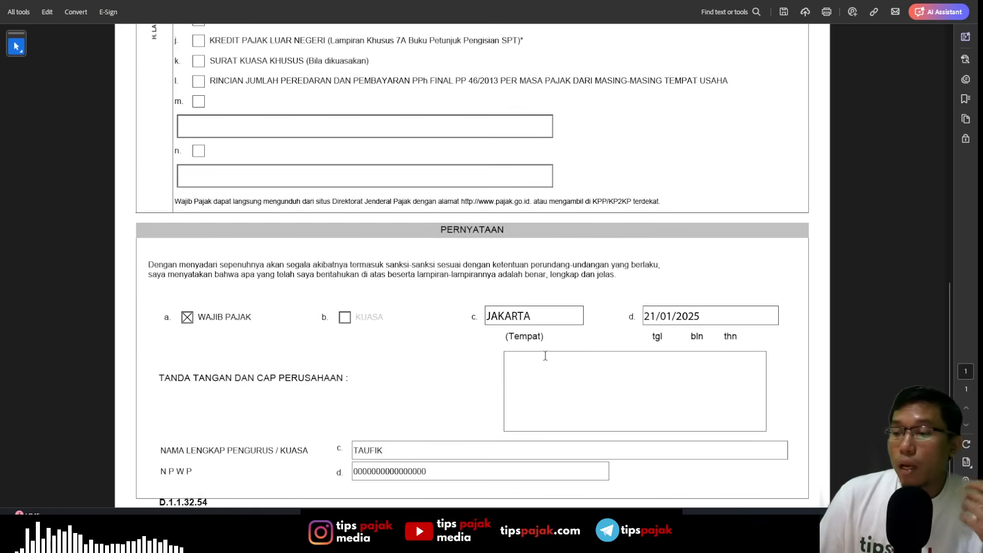
scroll(545, 355, "up", 15)
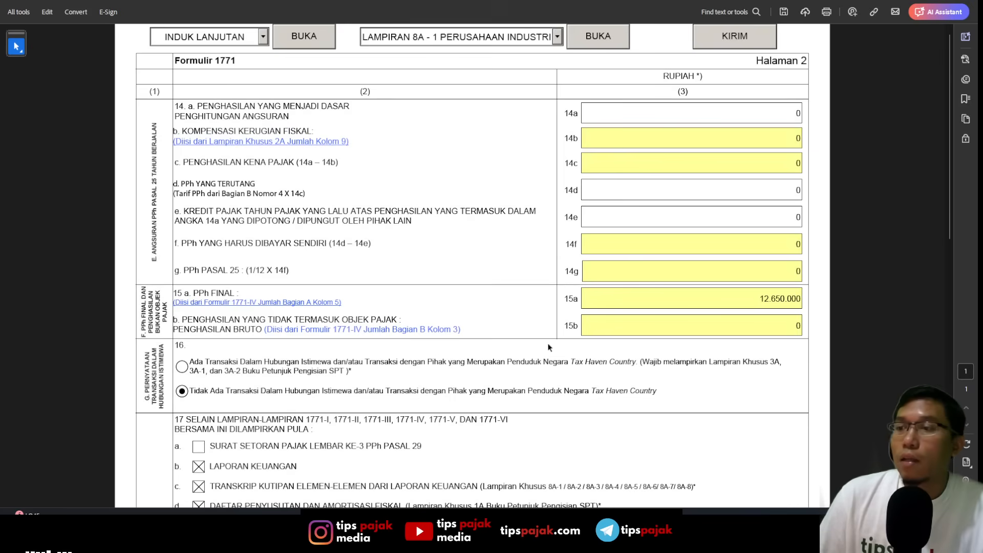
- Open LAMPIRAN 8A - 2 PERUSAHAAN DAGANG and look through its balance sheet and profit and loss sections
left_click(557, 37)
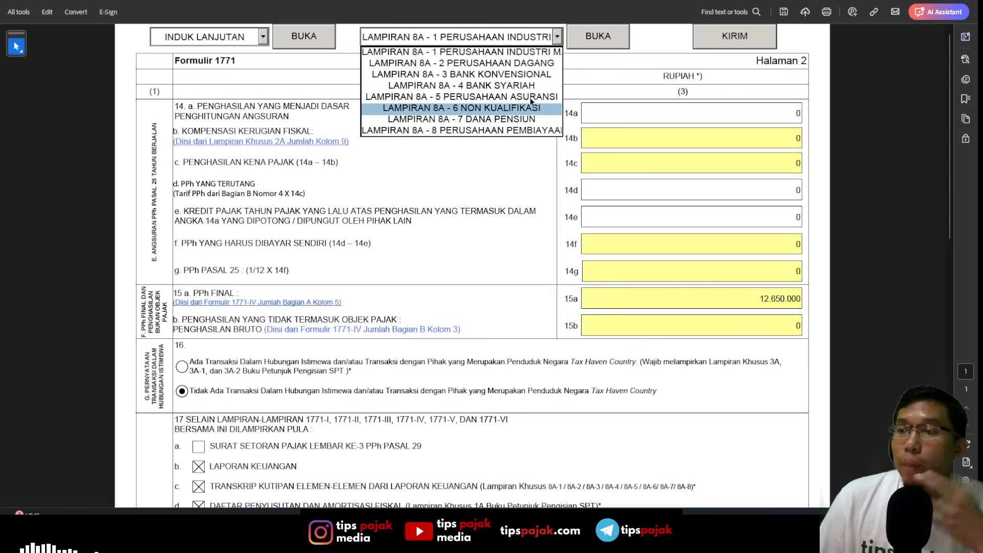
left_click(527, 65)
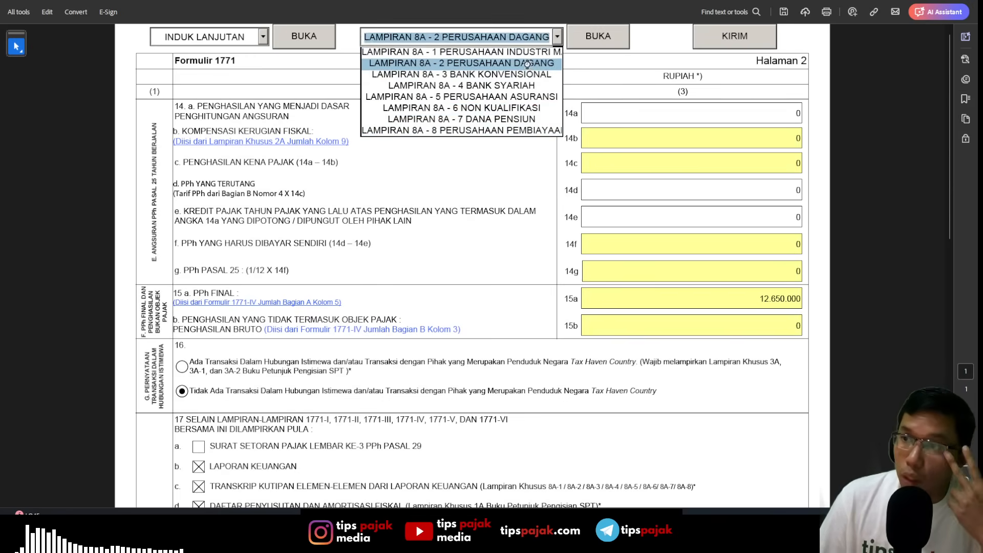
left_click(597, 41)
scroll(471, 201, "down", 3)
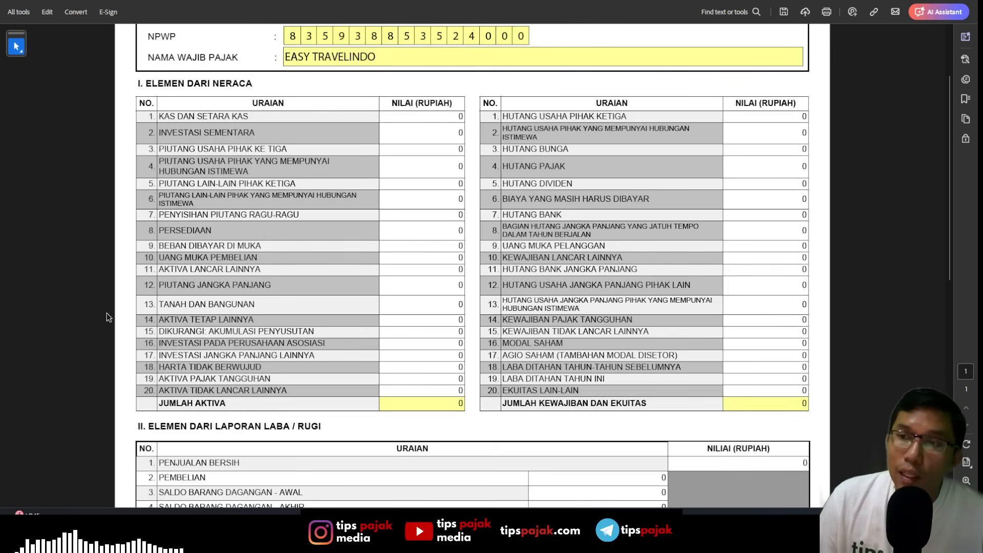
scroll(499, 438, "down", 8)
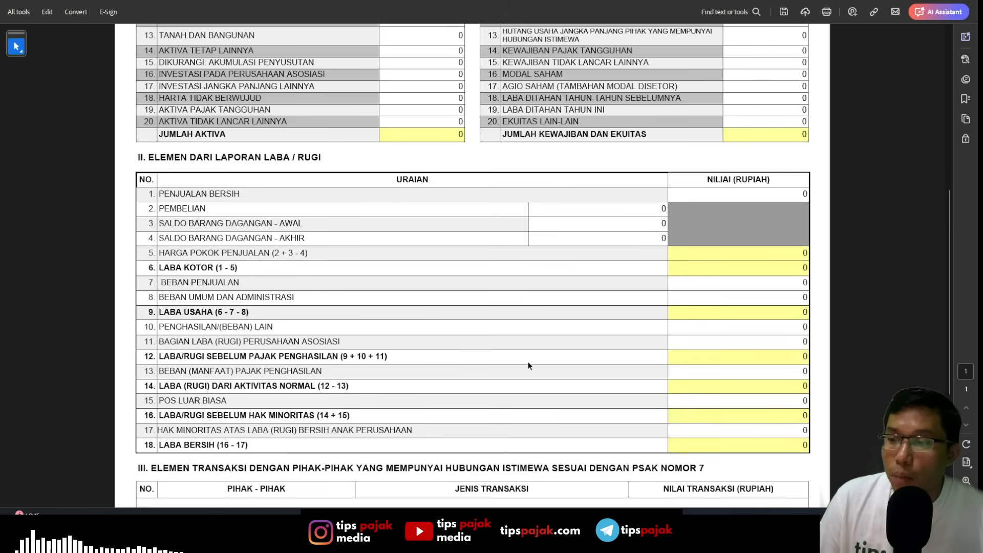
- Switch to the Excel report's Neraca sheet and compare its asset items with the ELEMEN DARI NERACA table in Acrobat
key("alt+Tab")
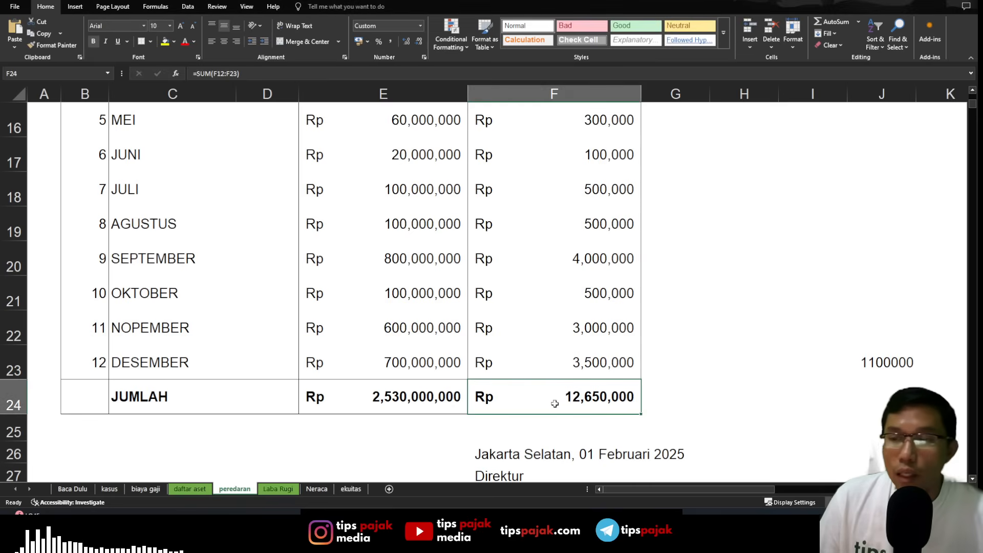
left_click(316, 489)
scroll(445, 388, "up", 7)
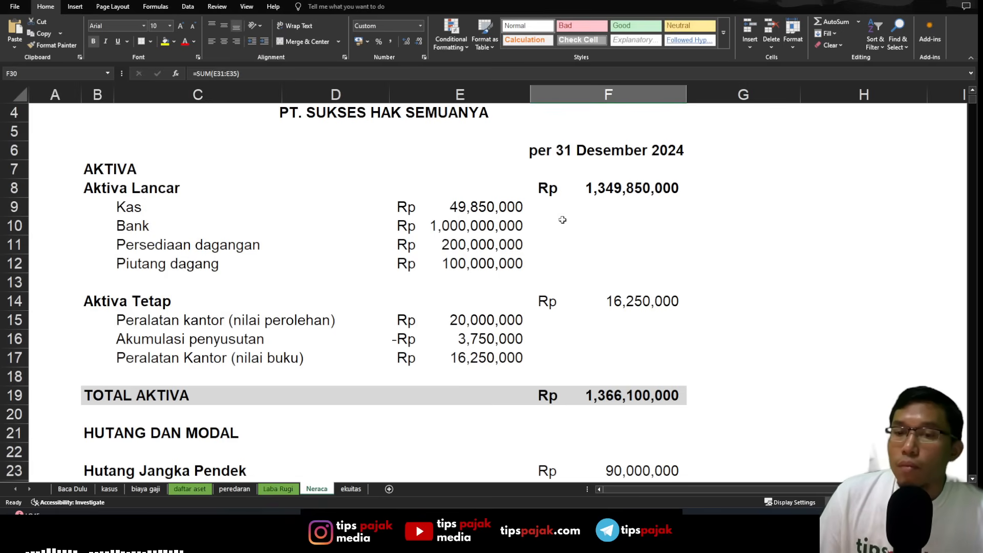
key("alt+Tab")
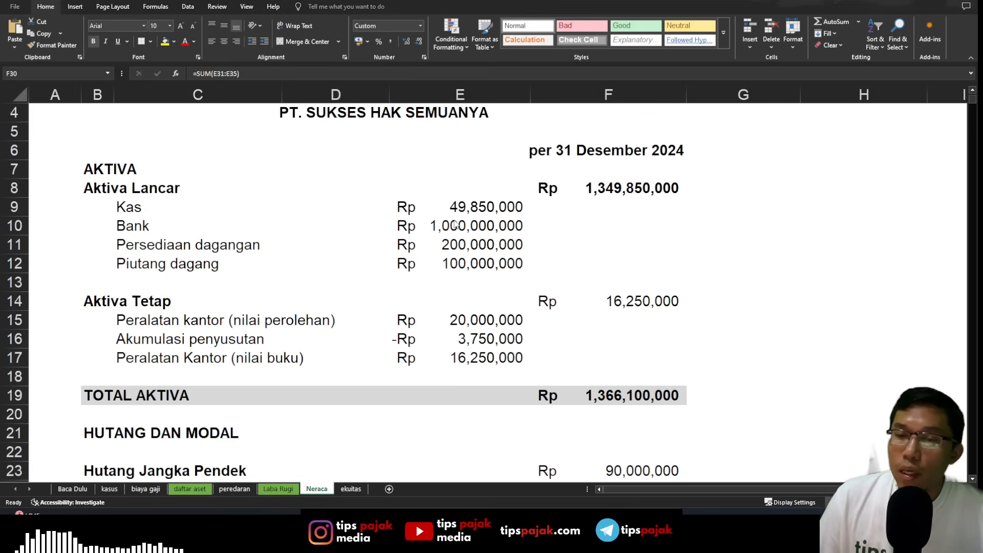
scroll(446, 185, "up", 3)
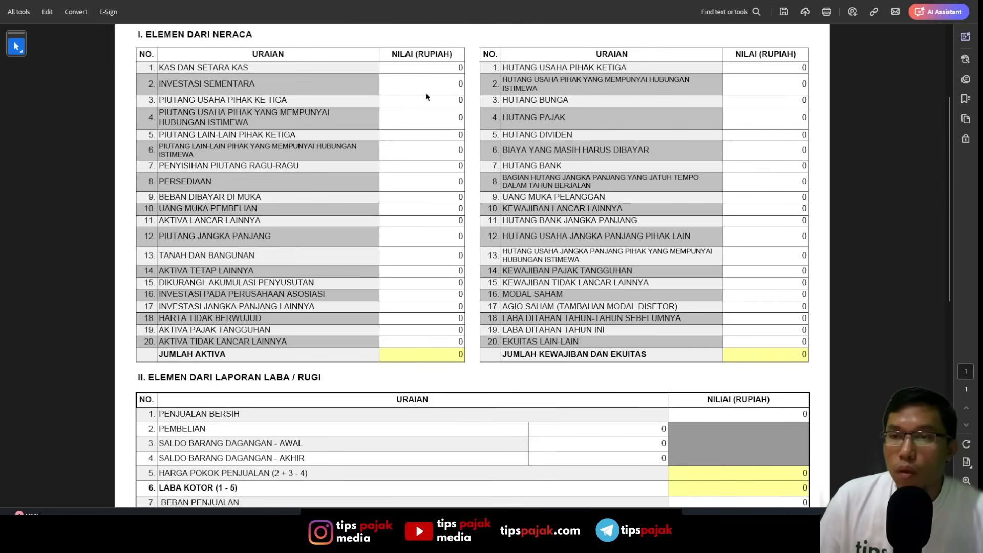
- Sum Kas and Bank on the Neraca sheet in Excel and enter 1.049.850.000 for KAS DAN SETARA KAS in Acrobat
key("alt+Tab")
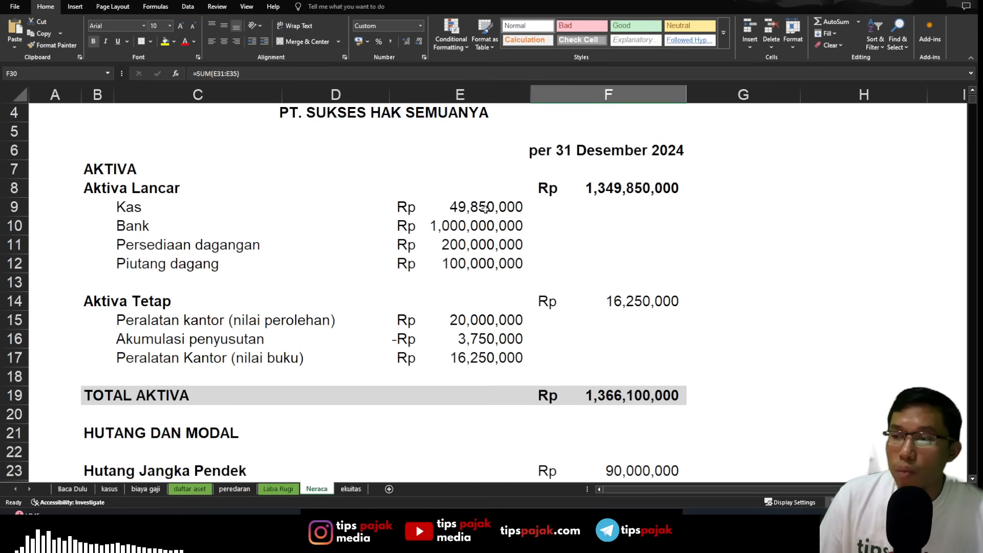
left_click_drag(484, 208, 483, 221)
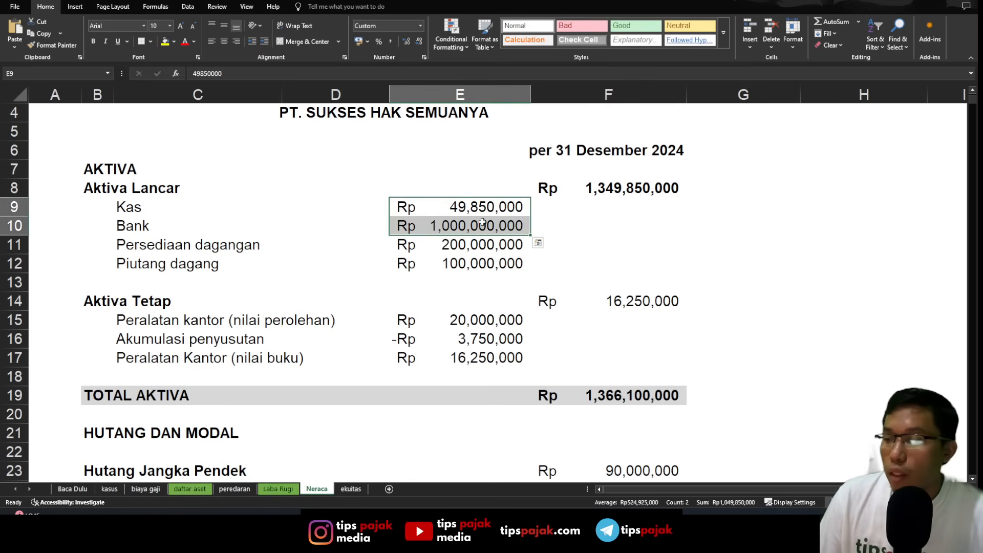
key("alt+Tab")
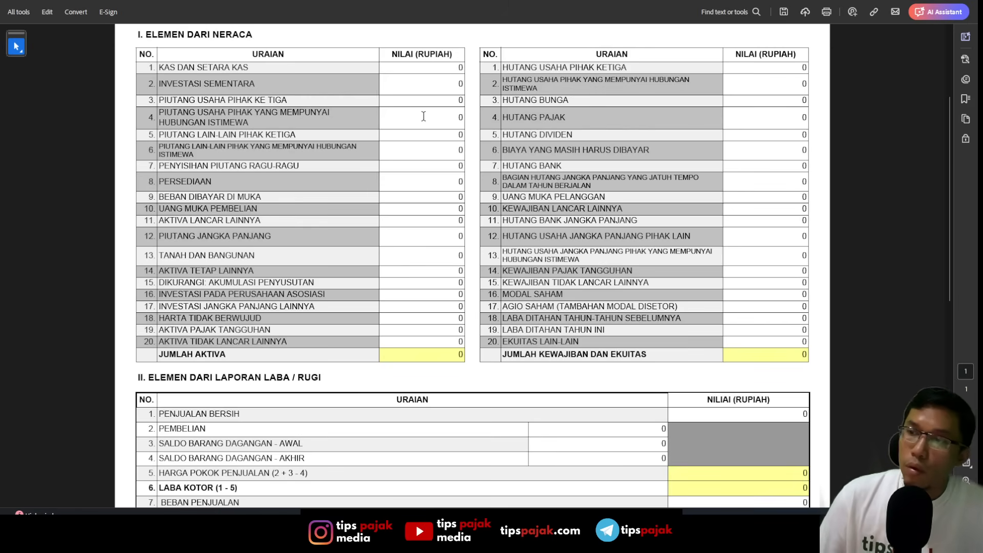
left_click(461, 70)
type("1.049.850.0")
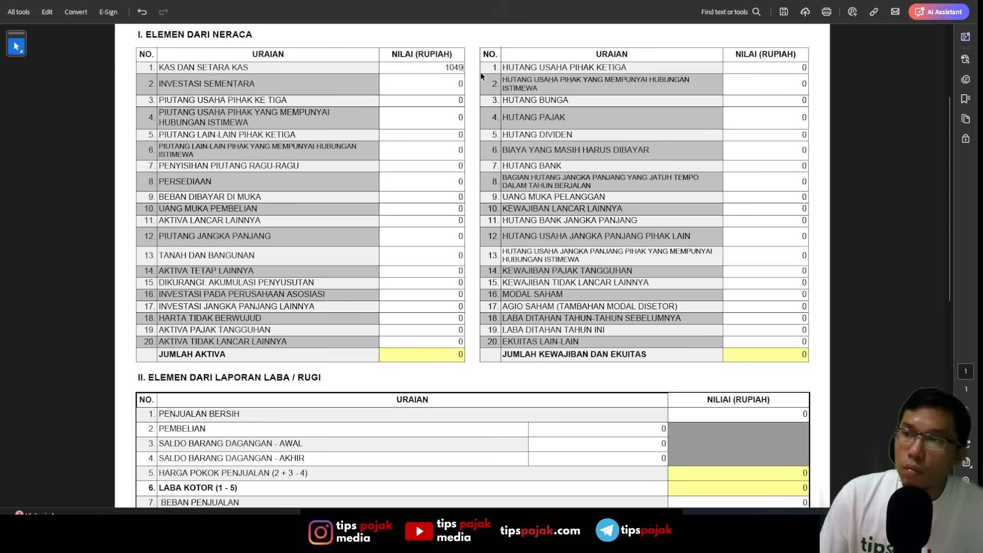
type("00")
key("Tab")
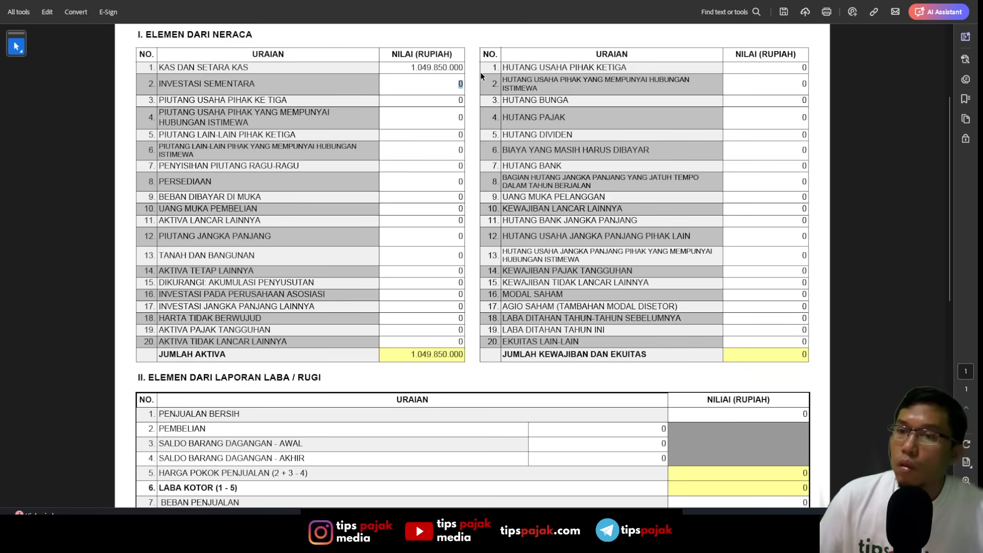
- Look up Persediaan dagangan on the Neraca sheet and enter 200.000.000 for PERSEDIAAN in the form
key("alt+Tab")
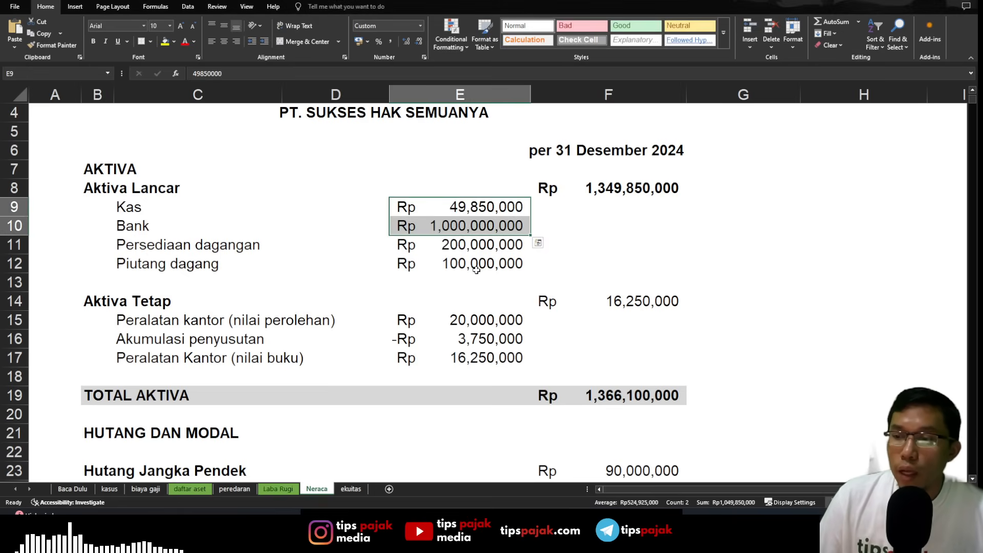
key("alt+Tab")
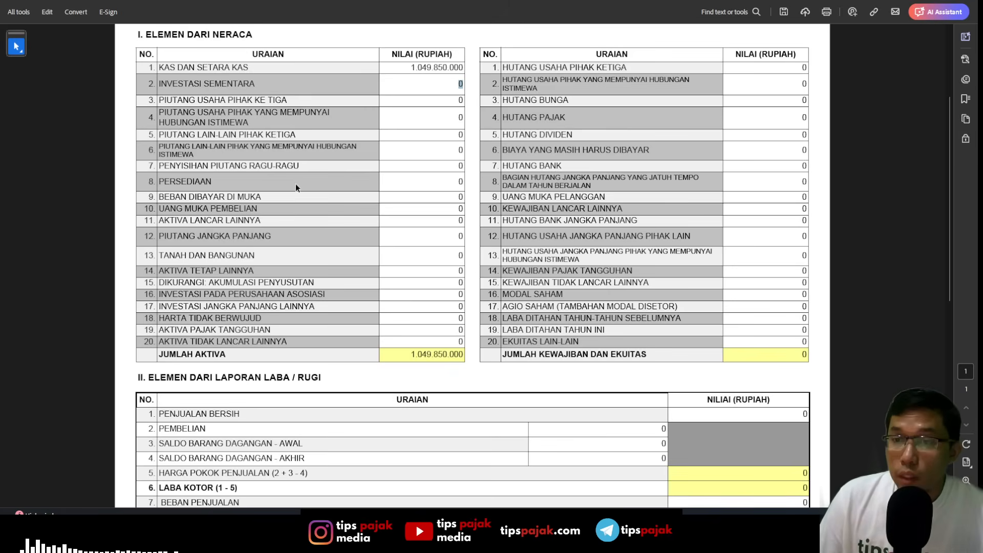
left_click(424, 181)
type("200.")
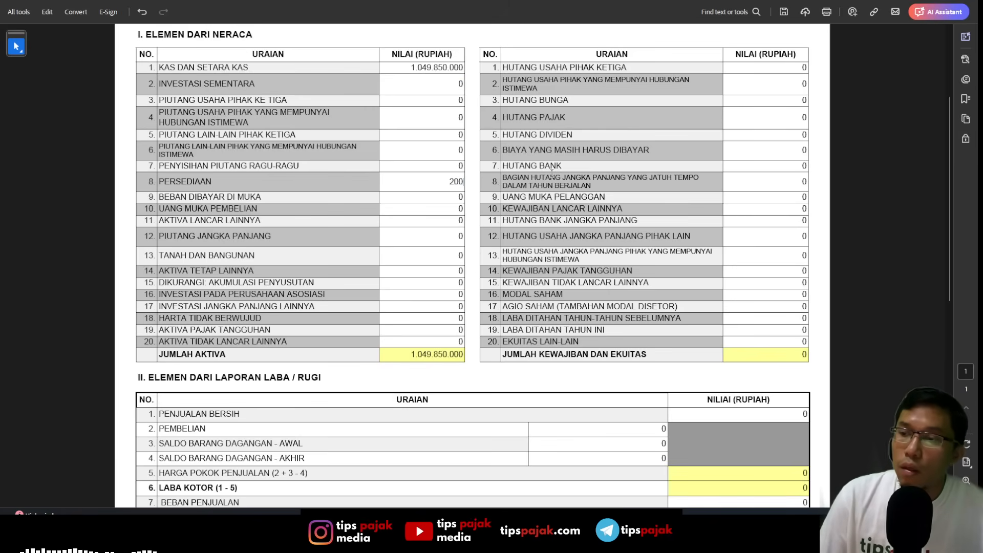
type("000.")
type("000000")
key("Tab")
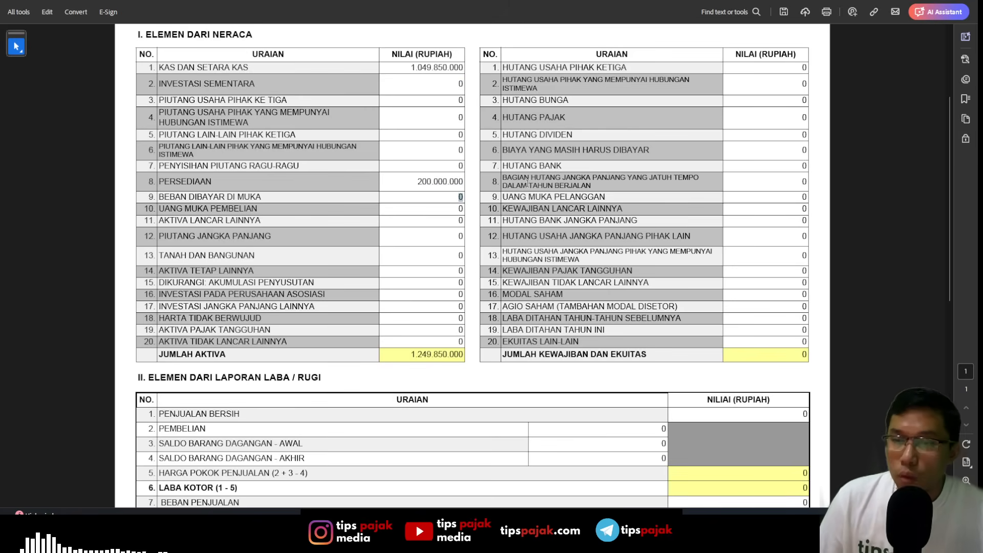
- Check Piutang dagang on the Neraca sheet and enter 100.000.000 for PIUTANG USAHA PIHAK KE TIGA in the form
left_click(430, 237)
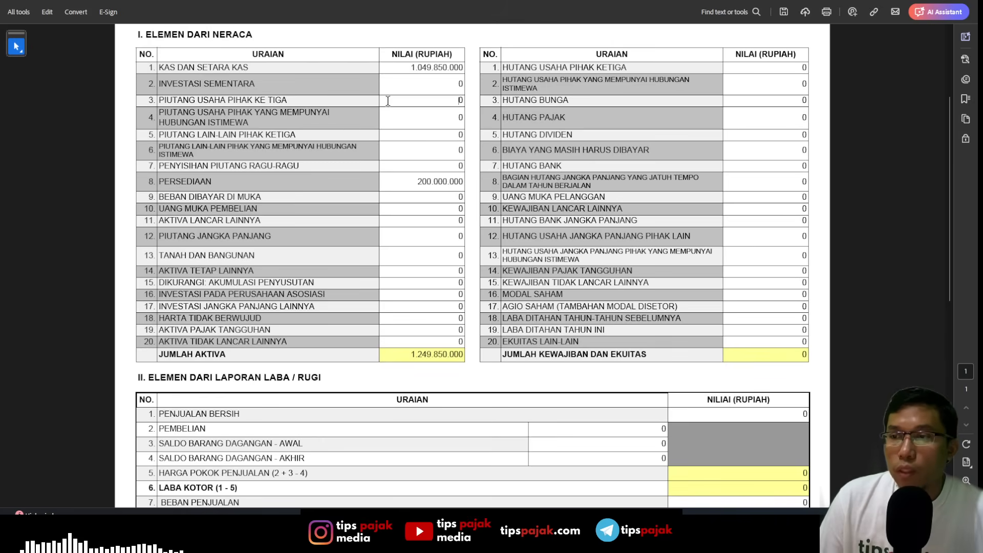
left_click_drag(387, 101, 475, 101)
key("alt+Tab")
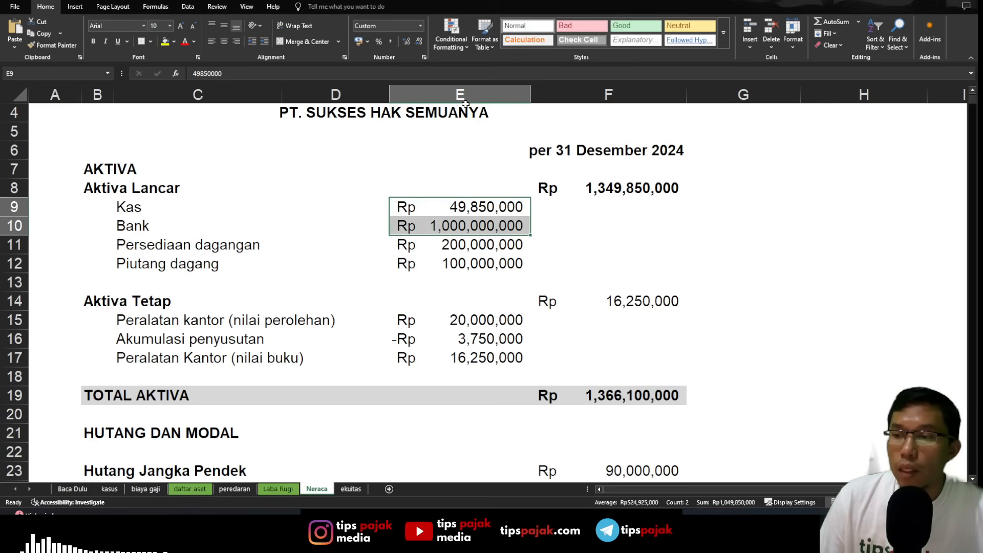
key("alt+Tab")
type("100")
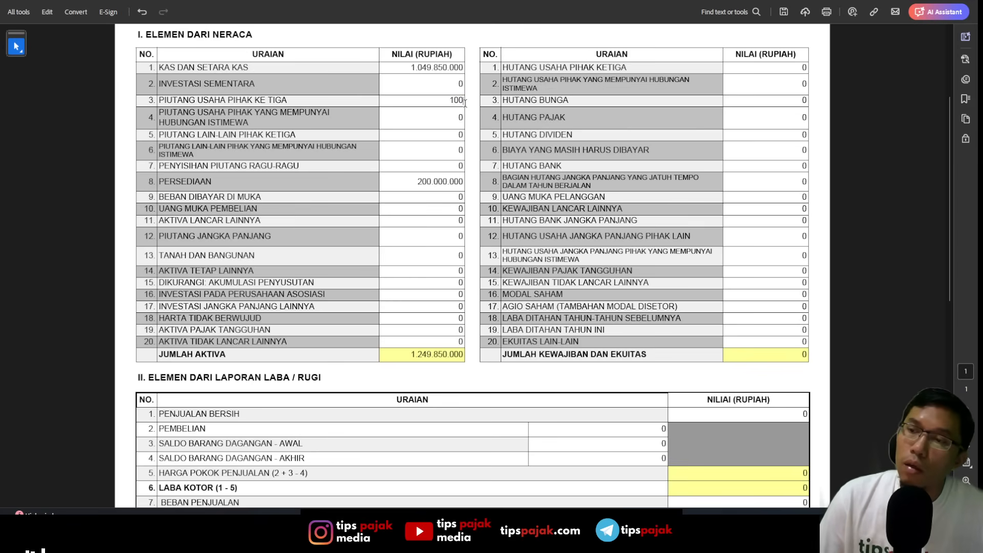
type("000000")
key("Tab")
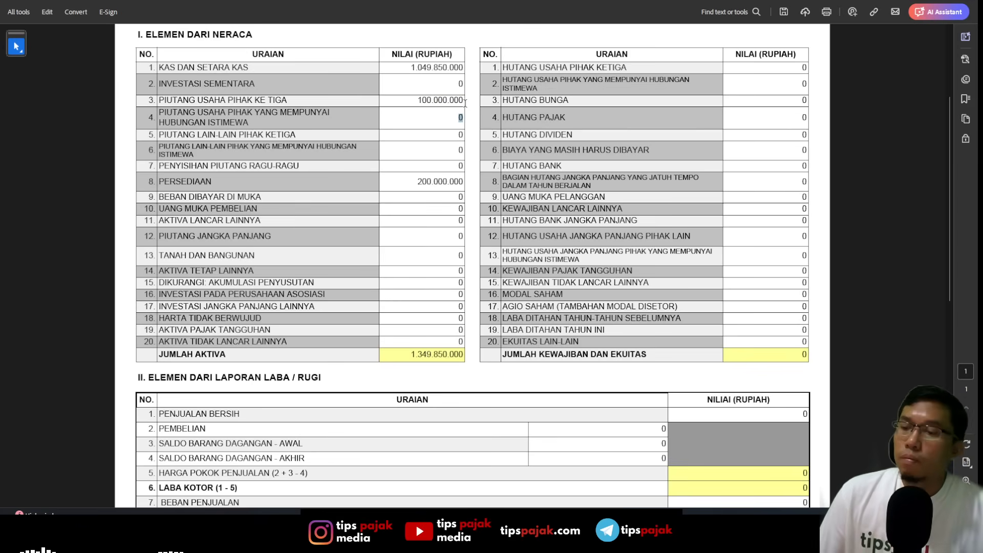
- Look up the office equipment's acquisition value on the Neraca sheet and enter 20.000.000 for AKTIVA TETAP LAINNYA
key("alt+Tab")
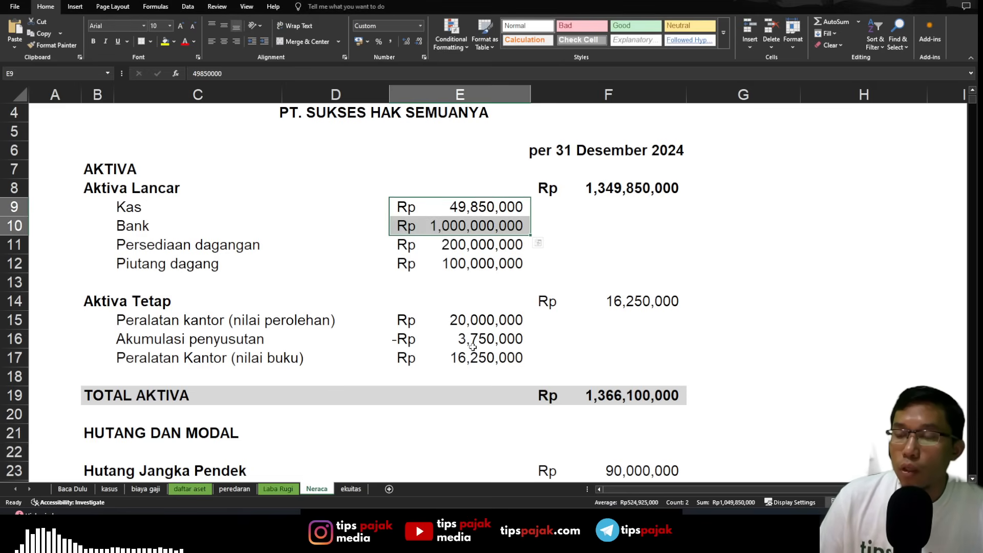
key("alt+Tab")
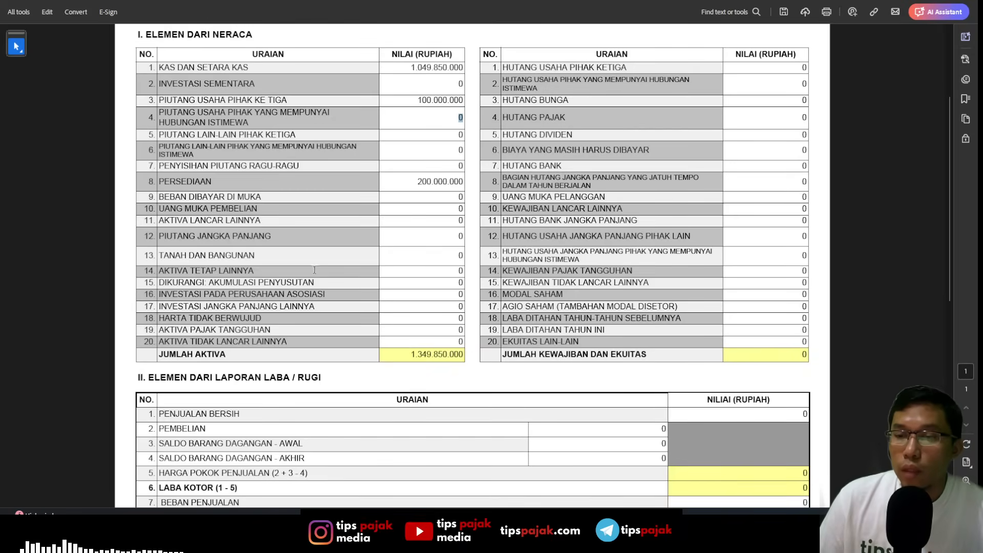
left_click(481, 270)
type("20.000.")
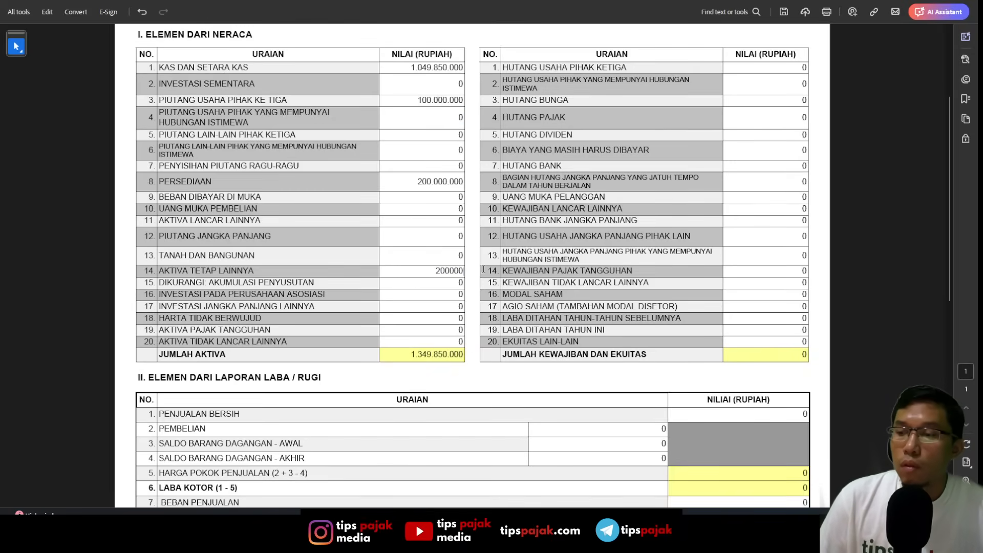
type("000")
key("Tab")
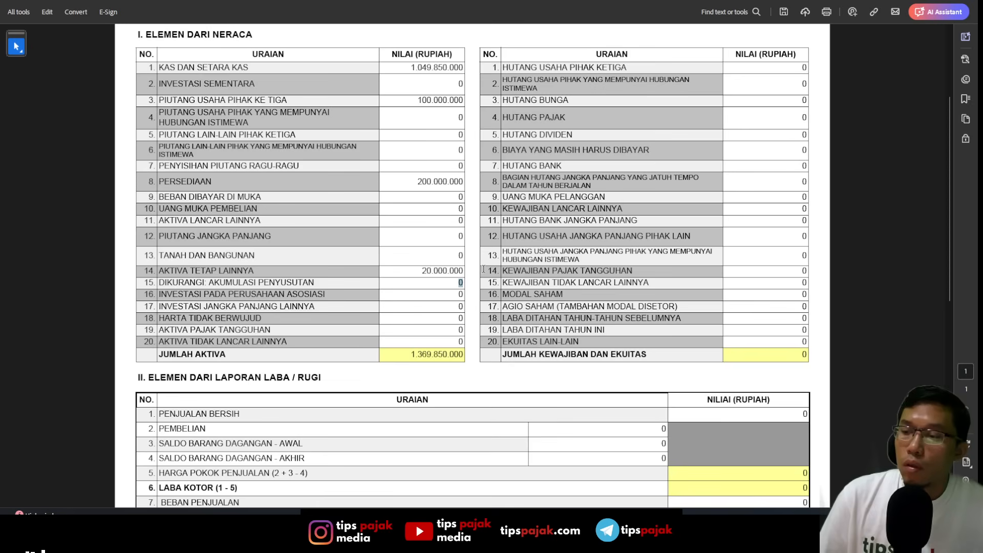
- Enter 3.750.000 for AKUMULASI PENYUSUTAN and compare JUMLAH AKTIVA with TOTAL AKTIVA on the Neraca sheet
type("3750000")
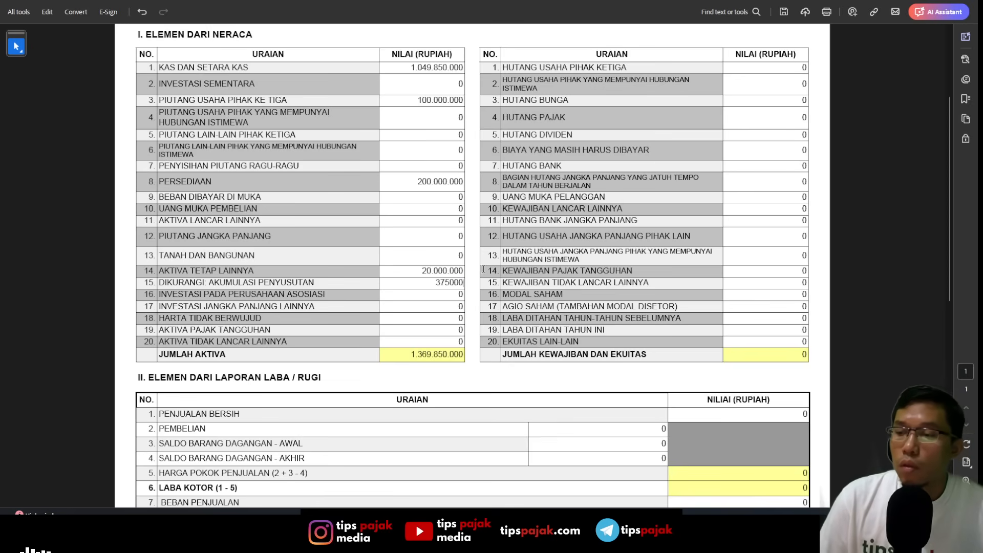
key("Return")
key("alt+Tab")
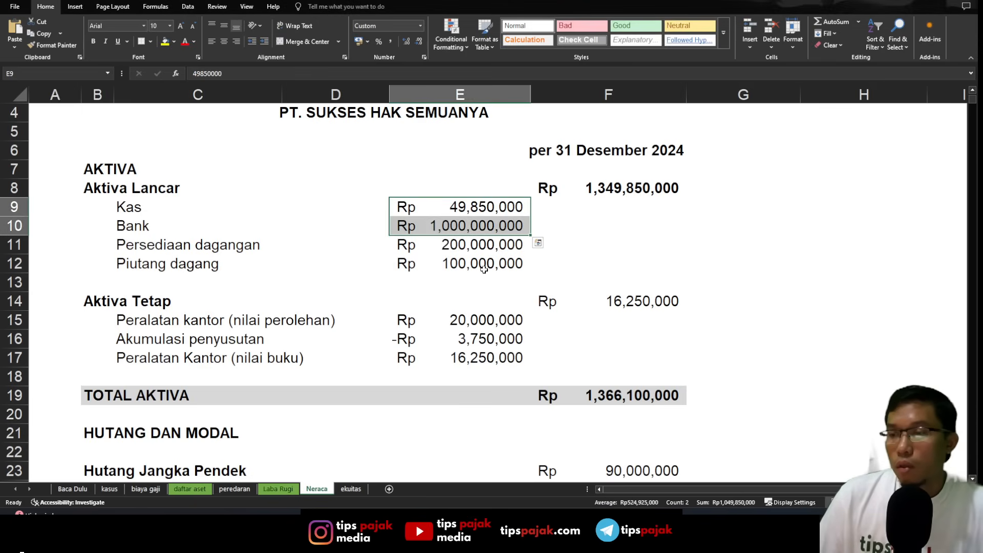
key("alt+Tab")
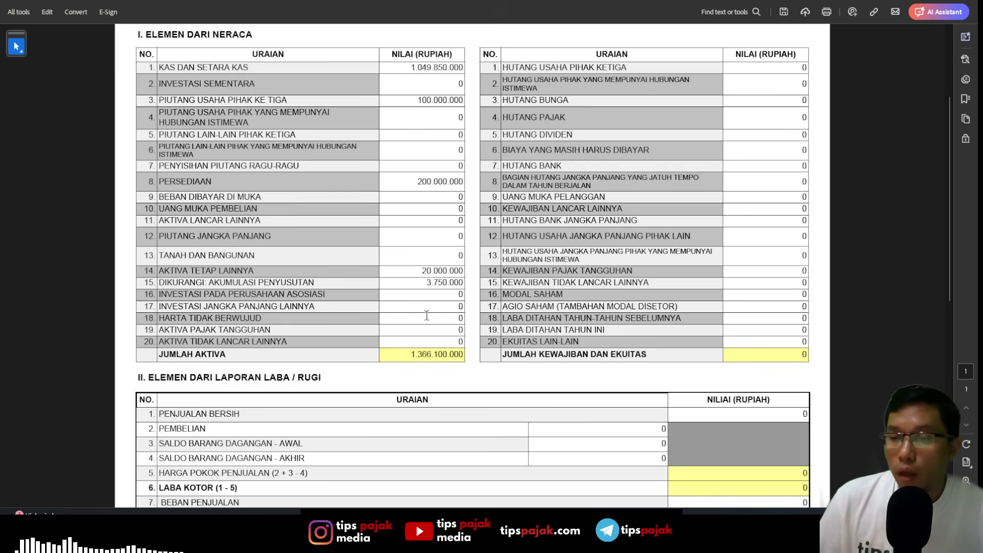